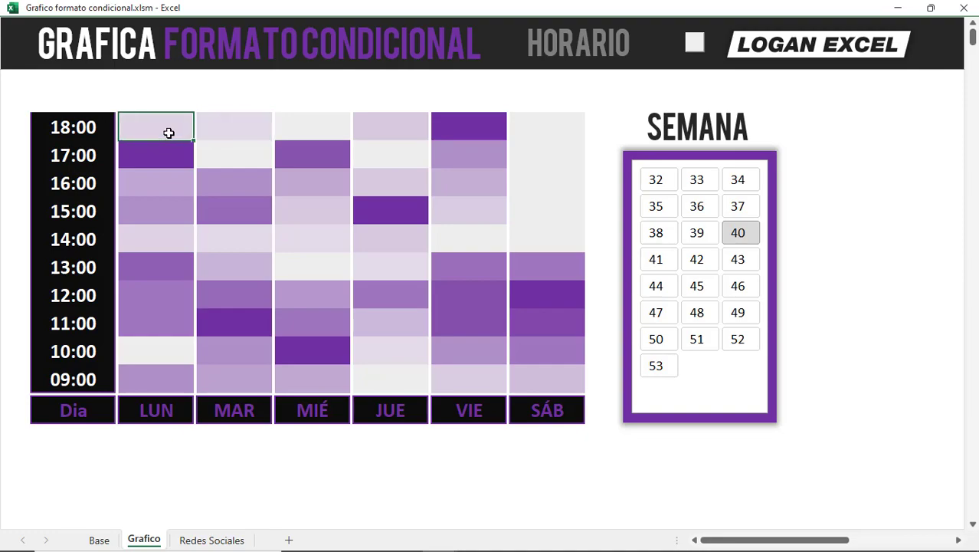
# - Inspect the heatmap's MIÉ 14:00 and JUE 16:00 cells
pyautogui.click(285, 244)
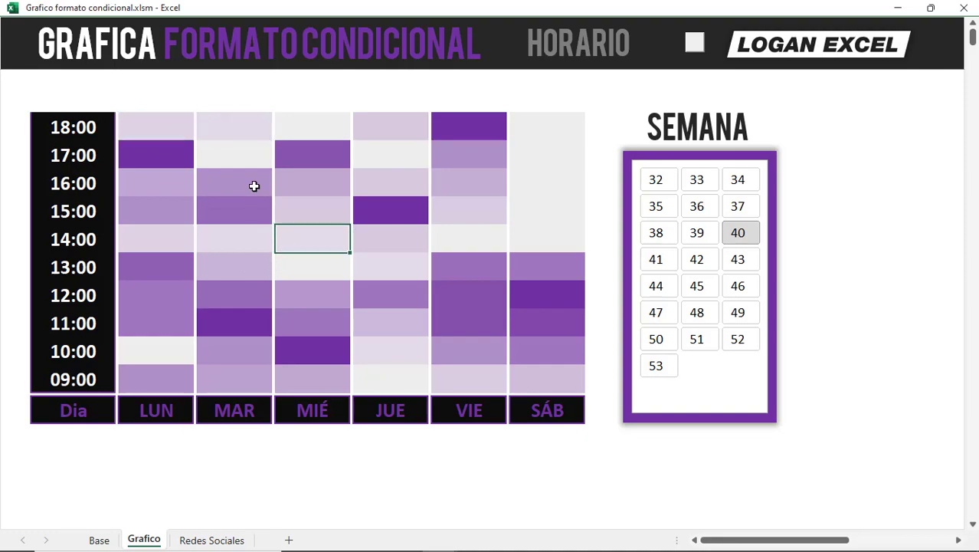
pyautogui.scroll(-1, 91, 405)
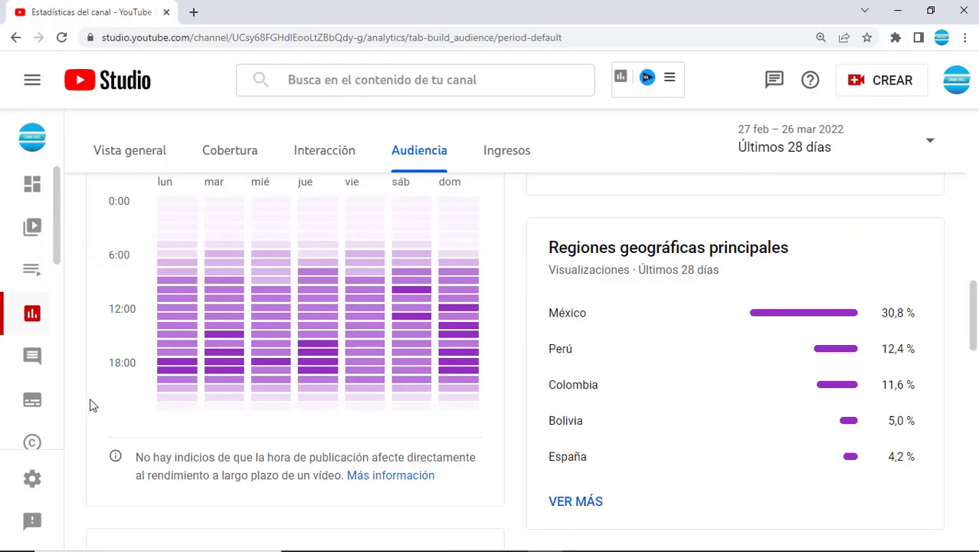
pyautogui.scroll(1, 119, 372)
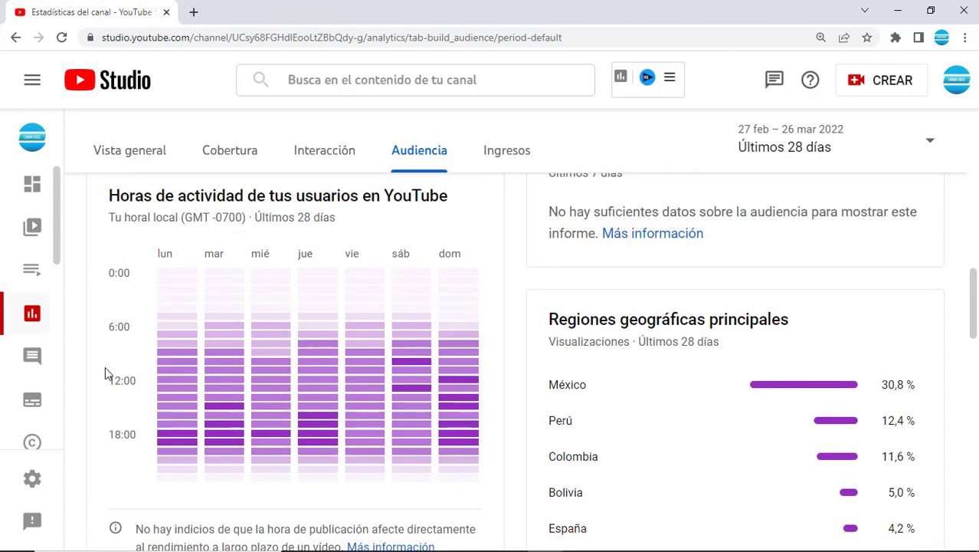
pyautogui.scroll(-1, 105, 366)
pyautogui.scroll(1, 150, 306)
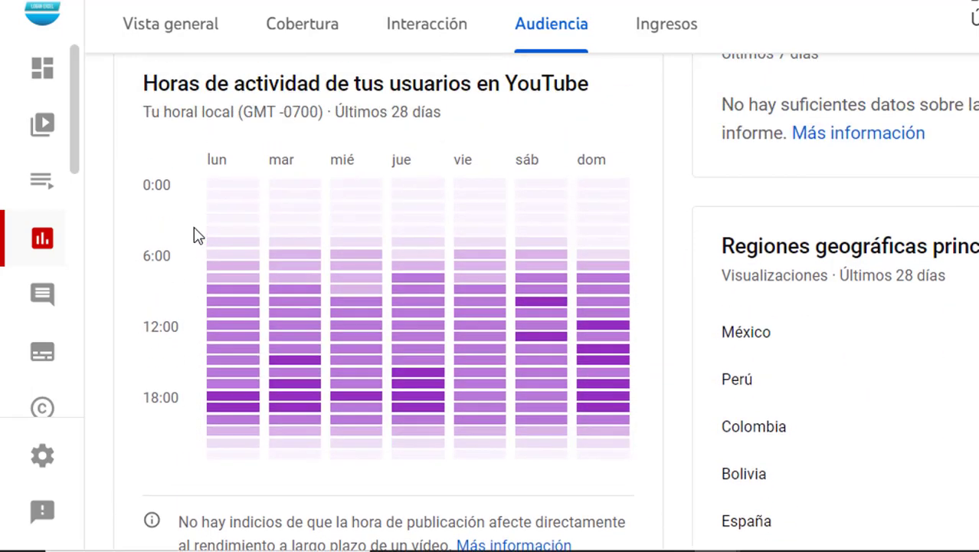
pyautogui.scroll(-1, 195, 235)
pyautogui.scroll(1, 196, 235)
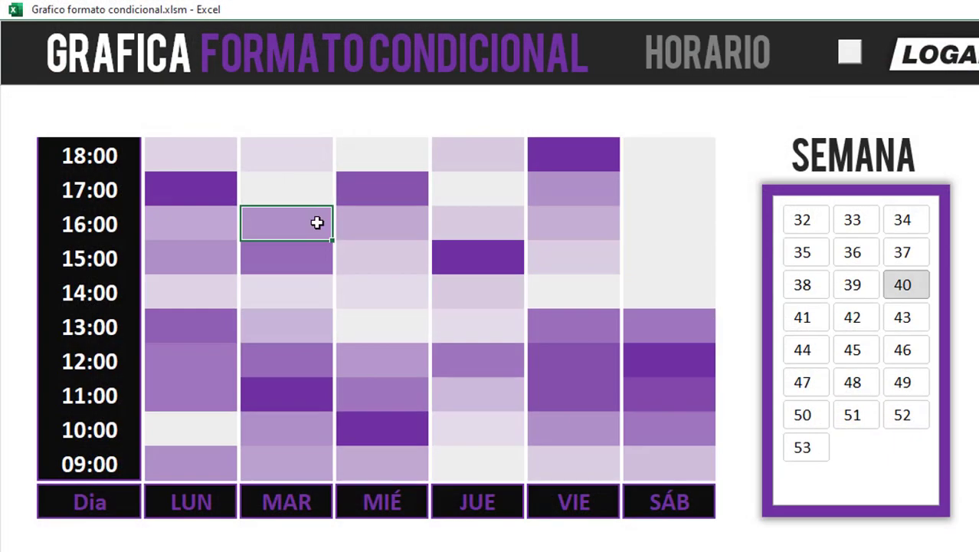
pyautogui.click(463, 212)
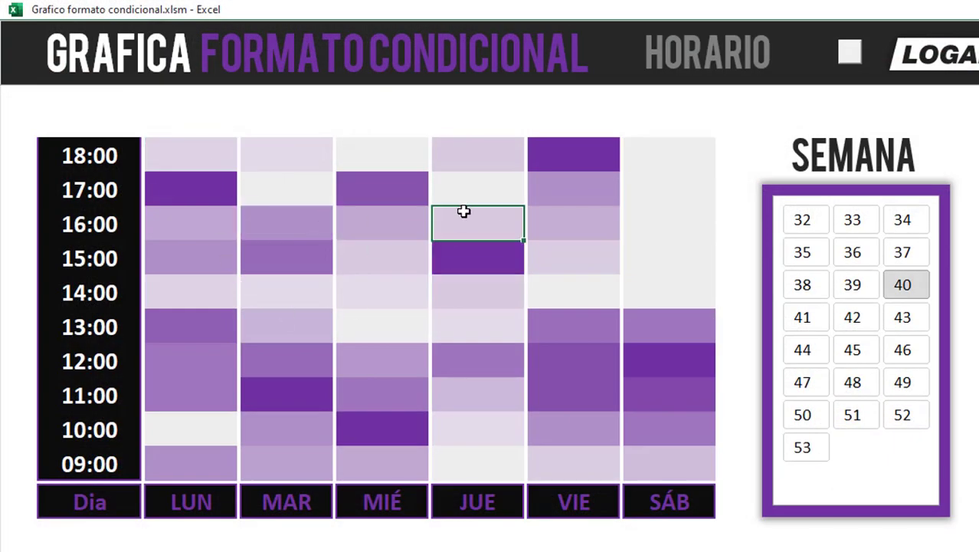
# - Compare weeks 32–38 in the SEMANA slicer, ending on week 40
pyautogui.click(802, 219)
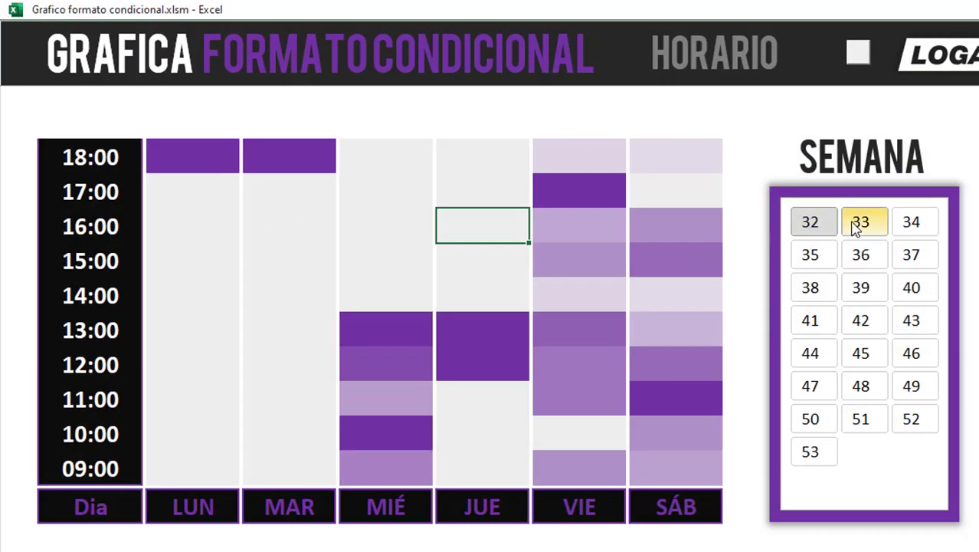
pyautogui.click(859, 223)
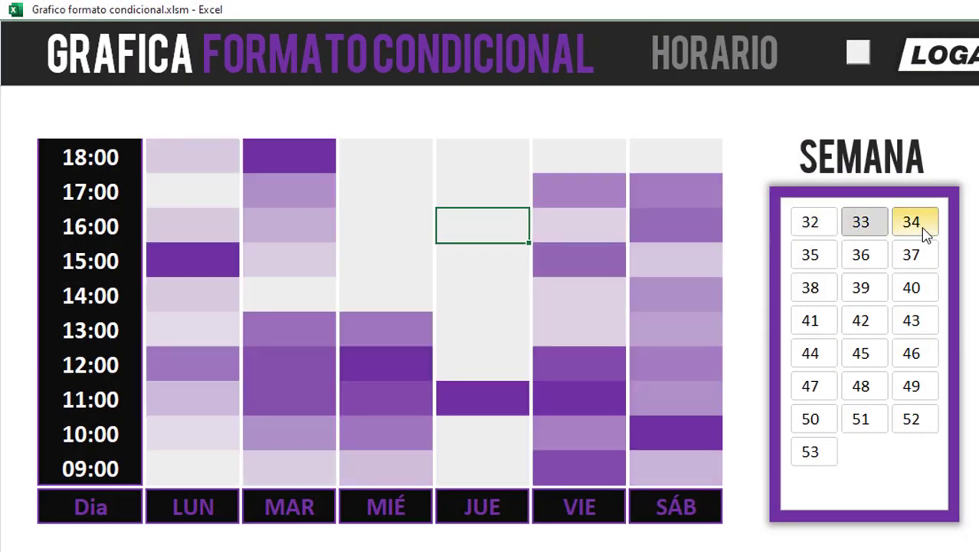
pyautogui.click(920, 227)
pyautogui.click(812, 259)
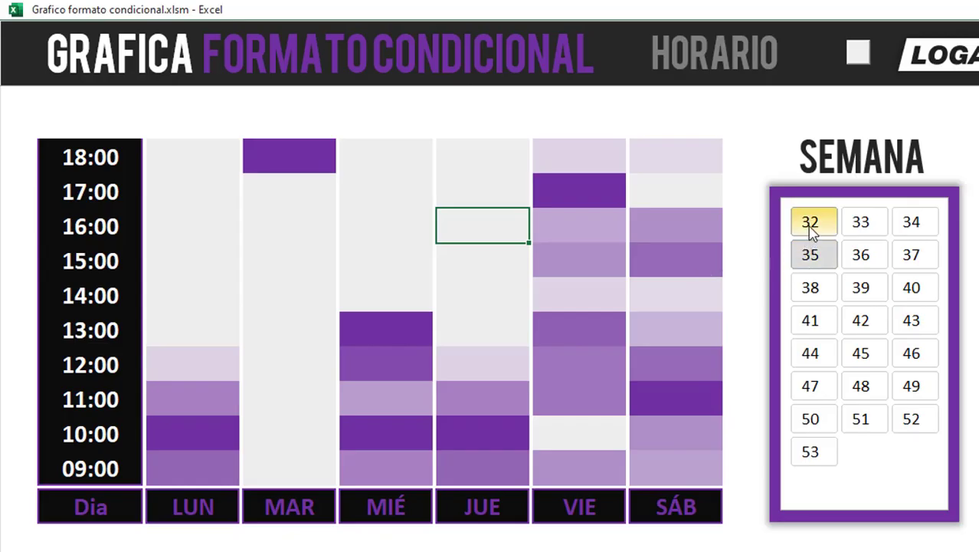
pyautogui.click(811, 221)
pyautogui.click(861, 221)
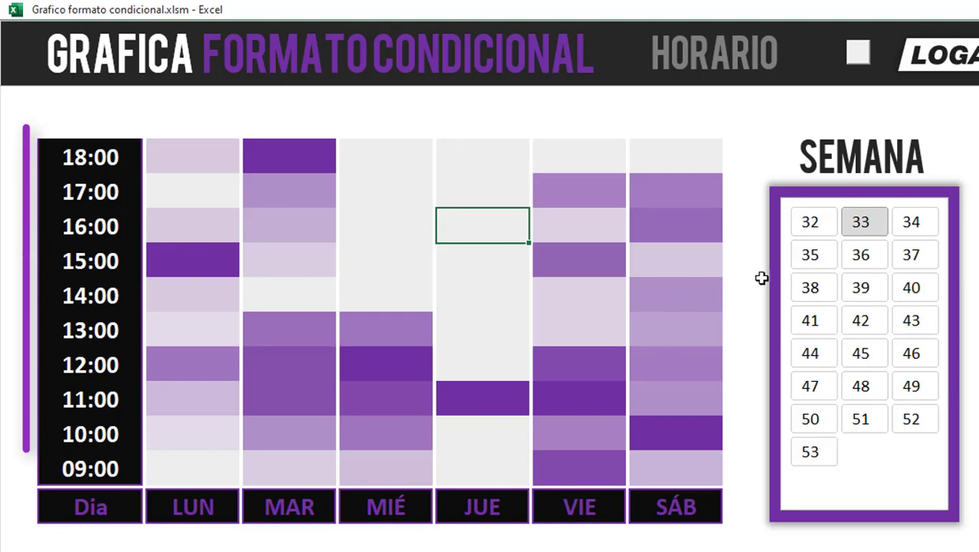
pyautogui.click(811, 253)
pyautogui.click(858, 257)
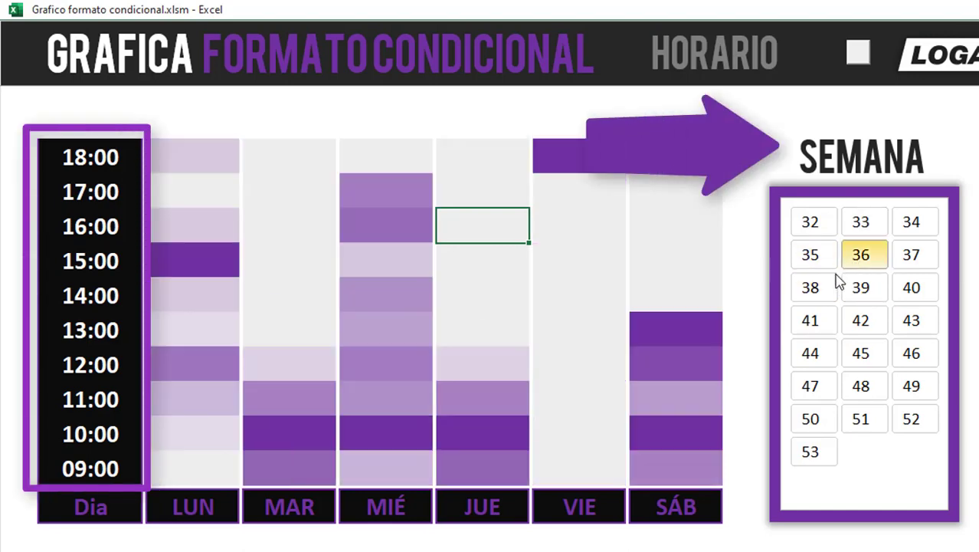
pyautogui.click(909, 257)
pyautogui.click(811, 288)
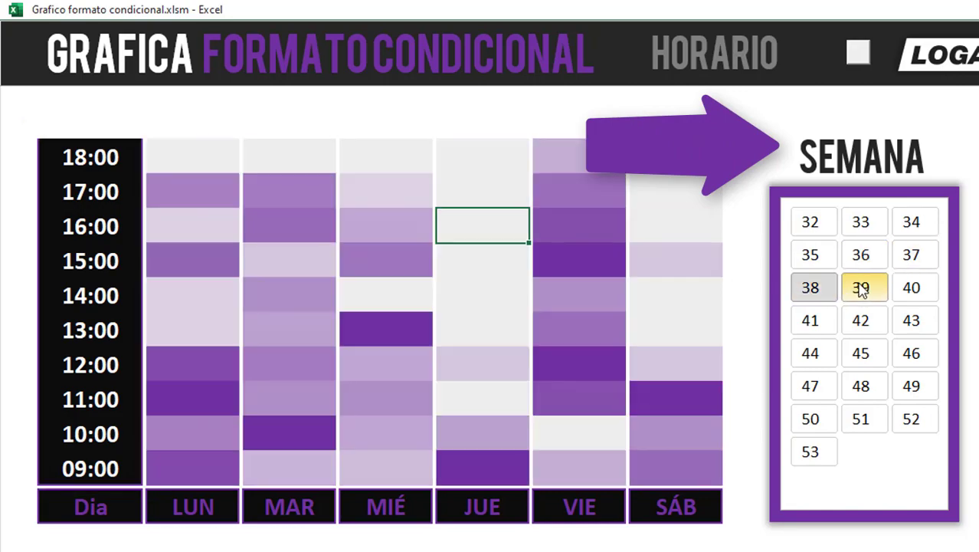
pyautogui.click(911, 288)
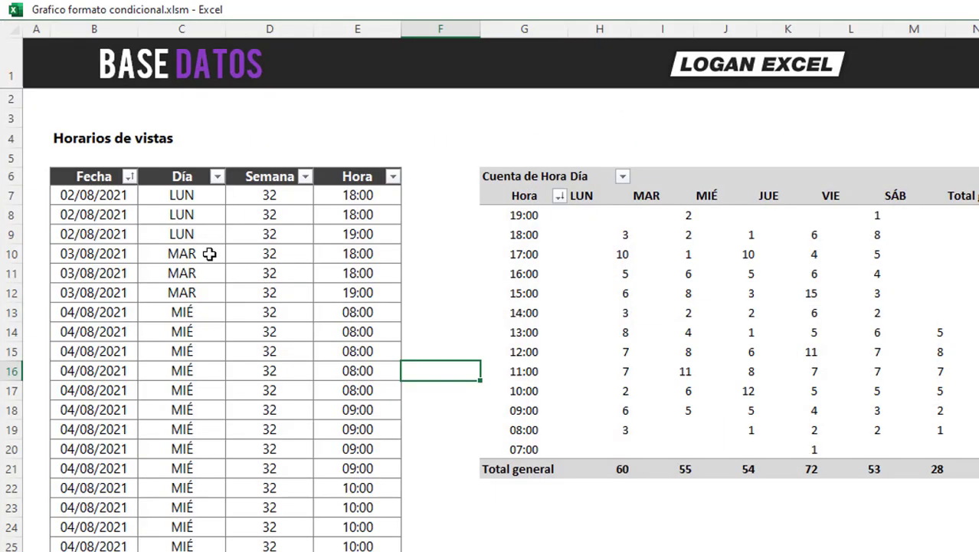
# - Select cell C10, then filter through weeks 42, 43, 44 and 45, ending on week 46
pyautogui.click(209, 254)
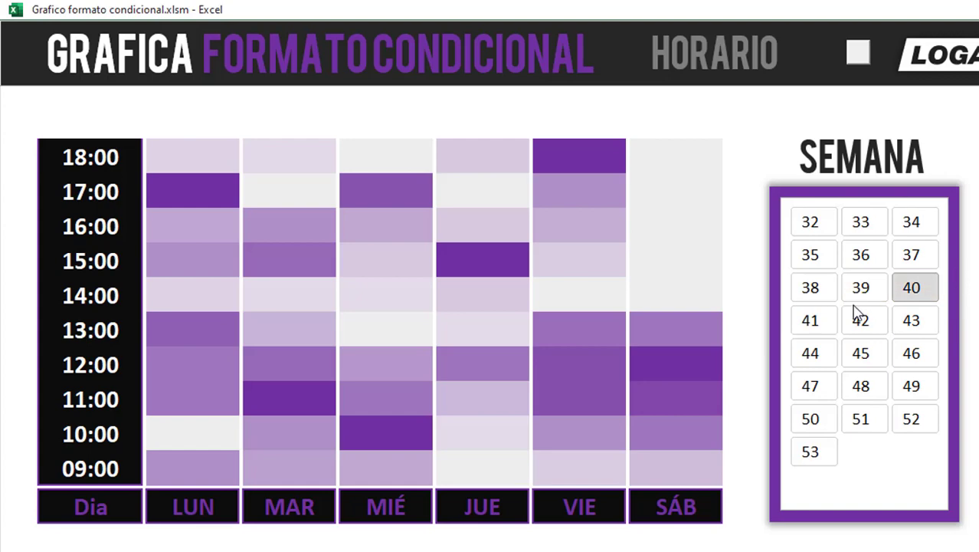
pyautogui.click(861, 318)
pyautogui.click(912, 321)
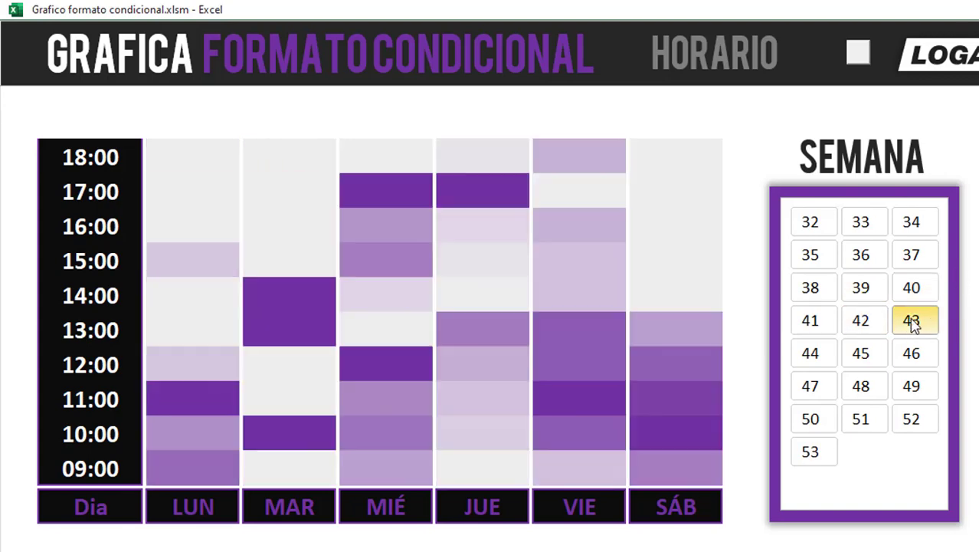
pyautogui.click(812, 353)
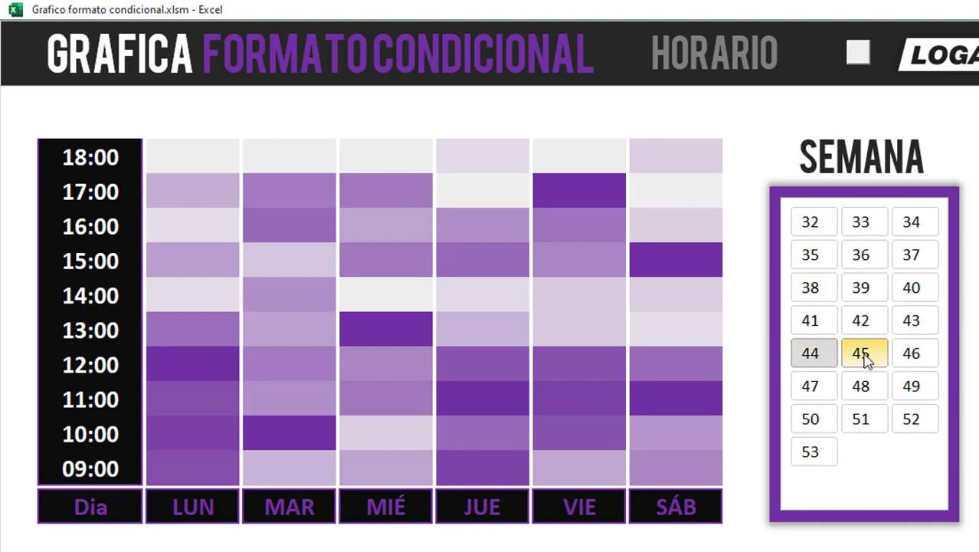
pyautogui.click(862, 357)
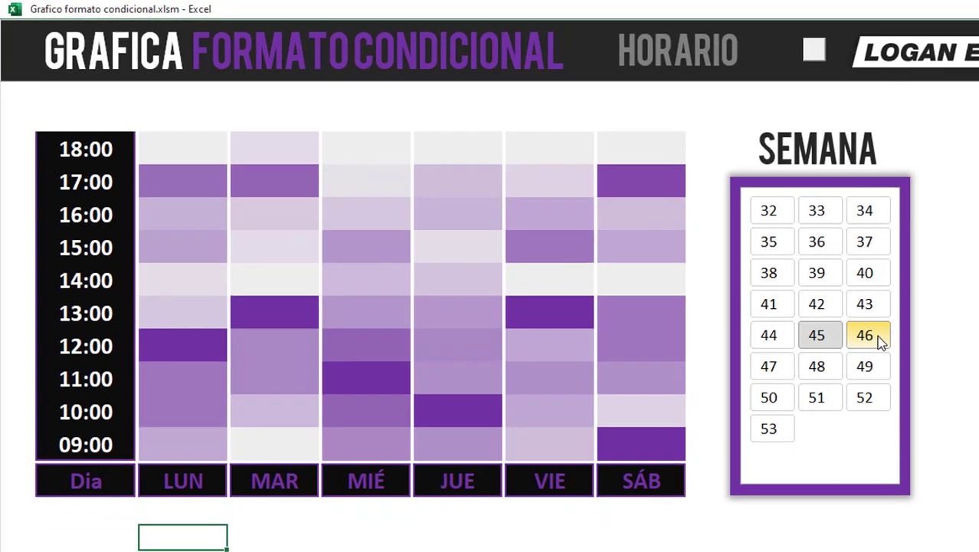
pyautogui.click(913, 355)
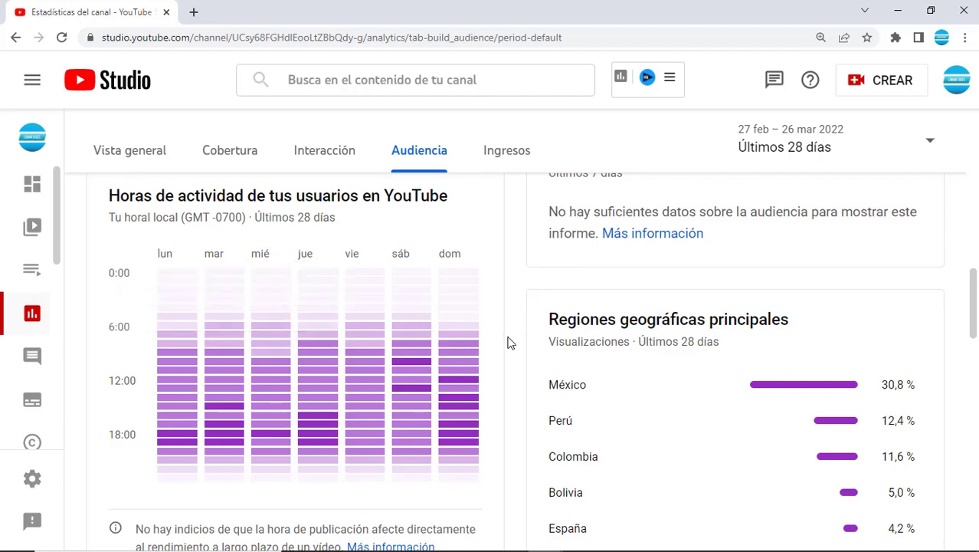
pyautogui.scroll(-1, 502, 349)
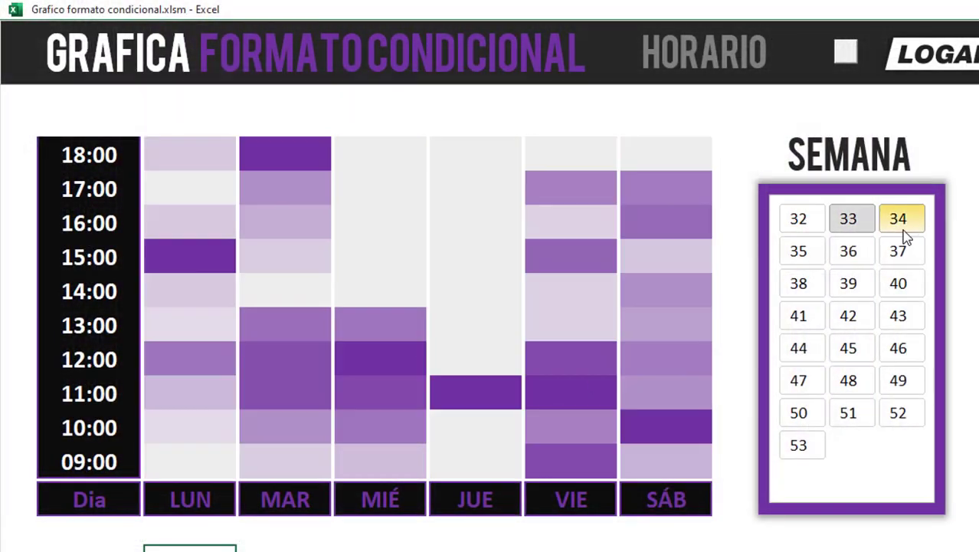
# - Step the heatmap through week 34, then weeks 38 to 46 in the SEMANA slicer
pyautogui.click(903, 222)
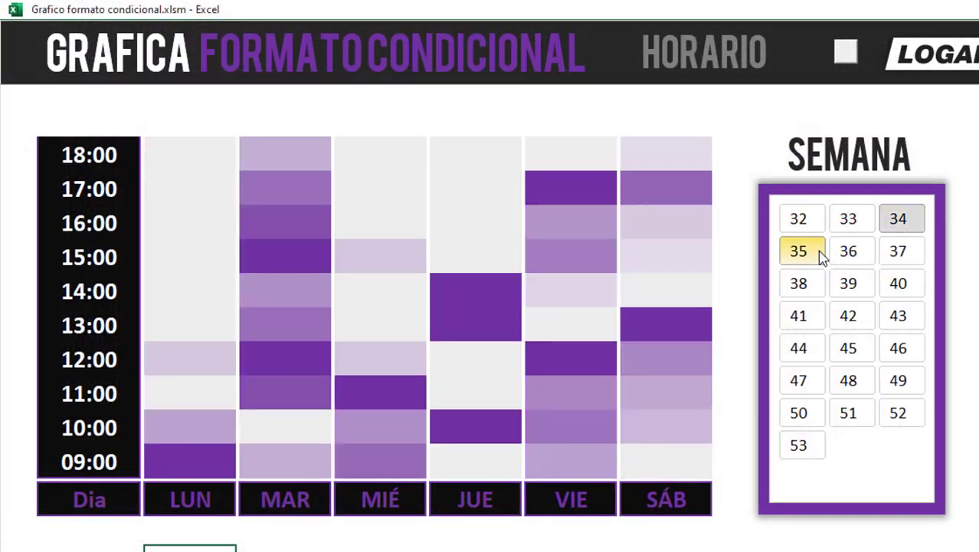
pyautogui.click(801, 285)
pyautogui.click(847, 287)
pyautogui.click(896, 285)
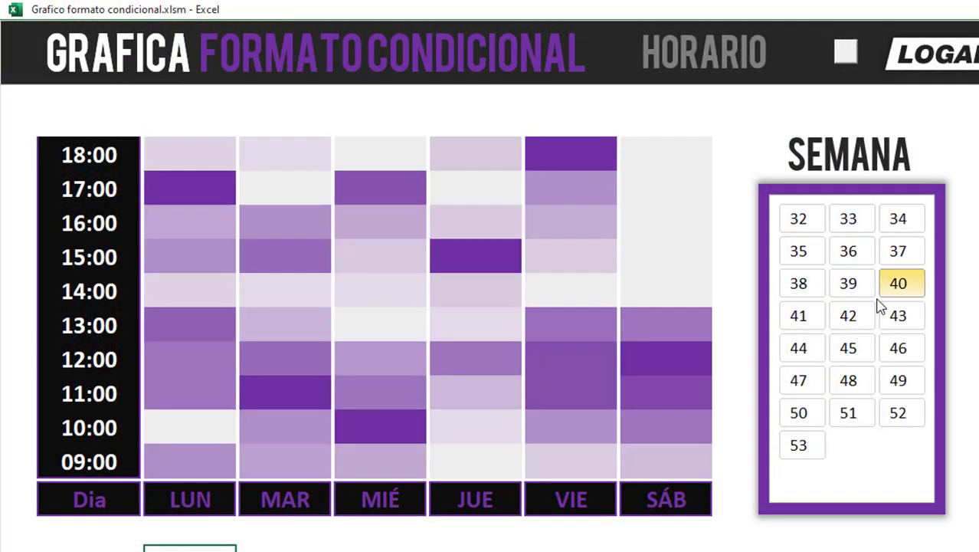
pyautogui.click(800, 318)
pyautogui.click(857, 320)
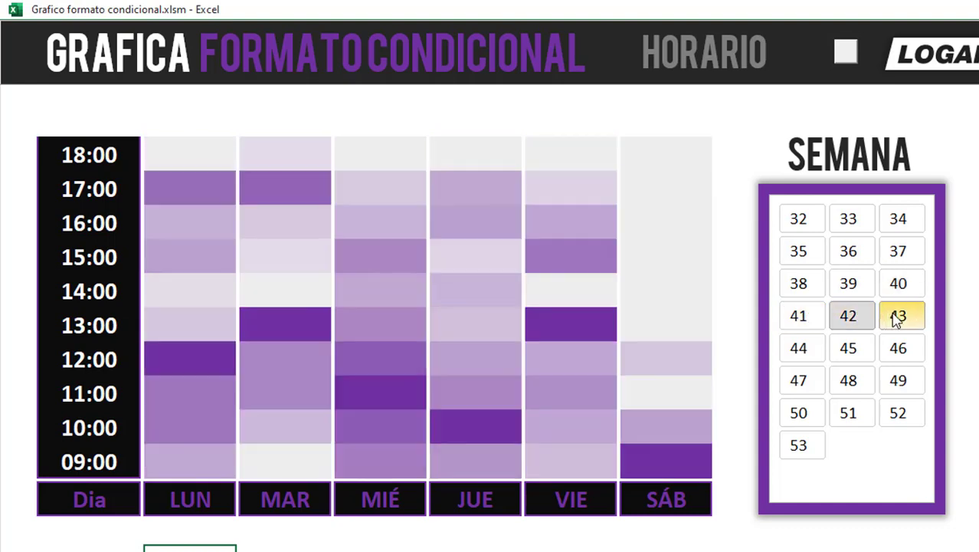
pyautogui.click(897, 320)
pyautogui.click(804, 348)
pyautogui.click(849, 350)
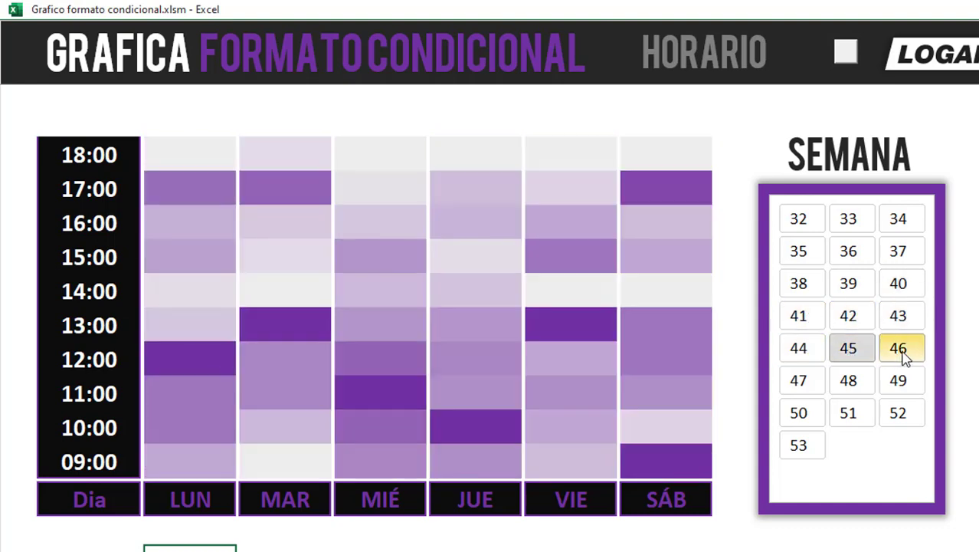
pyautogui.click(901, 354)
# - Continue through weeks 47–52, then go back to weeks 32, 33 and 34
pyautogui.click(800, 379)
pyautogui.click(849, 383)
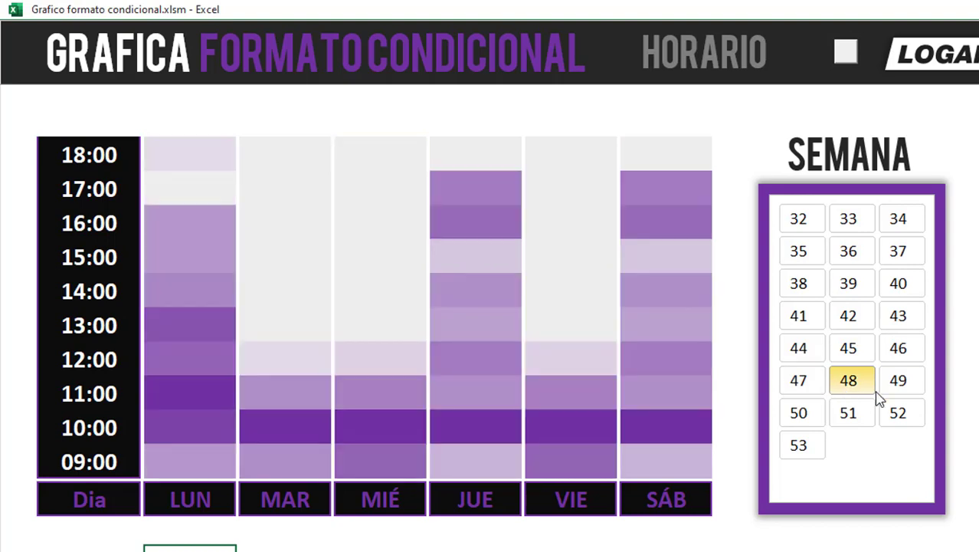
pyautogui.click(894, 383)
pyautogui.click(800, 416)
pyautogui.click(850, 416)
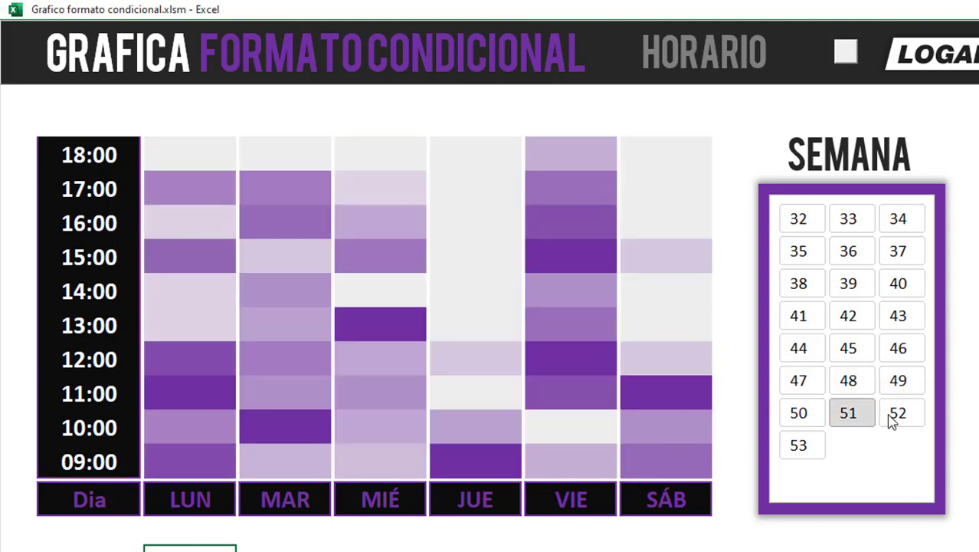
pyautogui.click(893, 417)
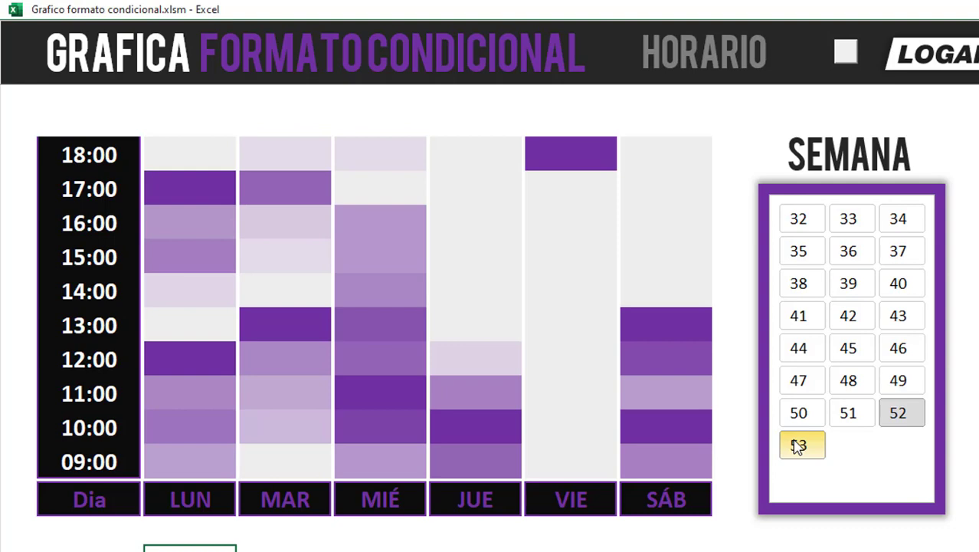
pyautogui.click(798, 219)
pyautogui.click(848, 218)
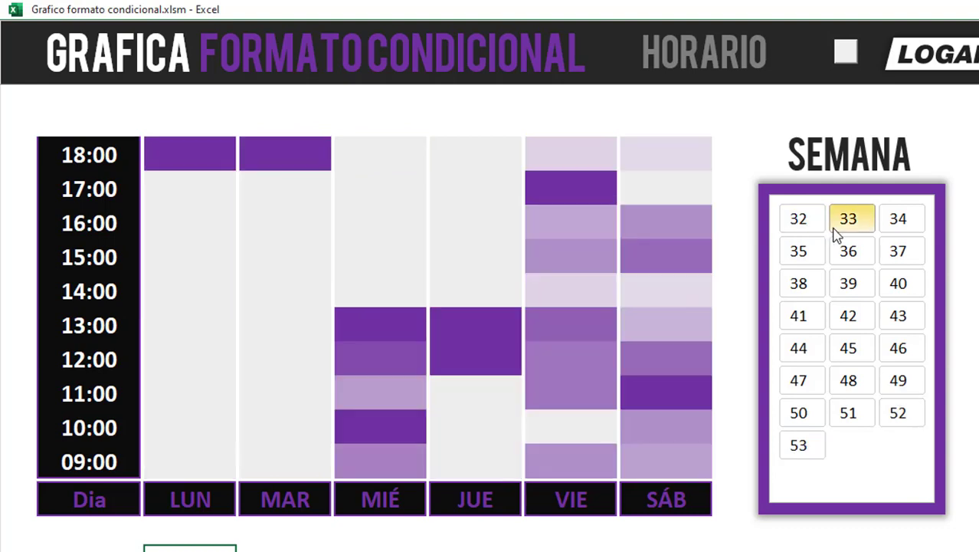
pyautogui.click(898, 218)
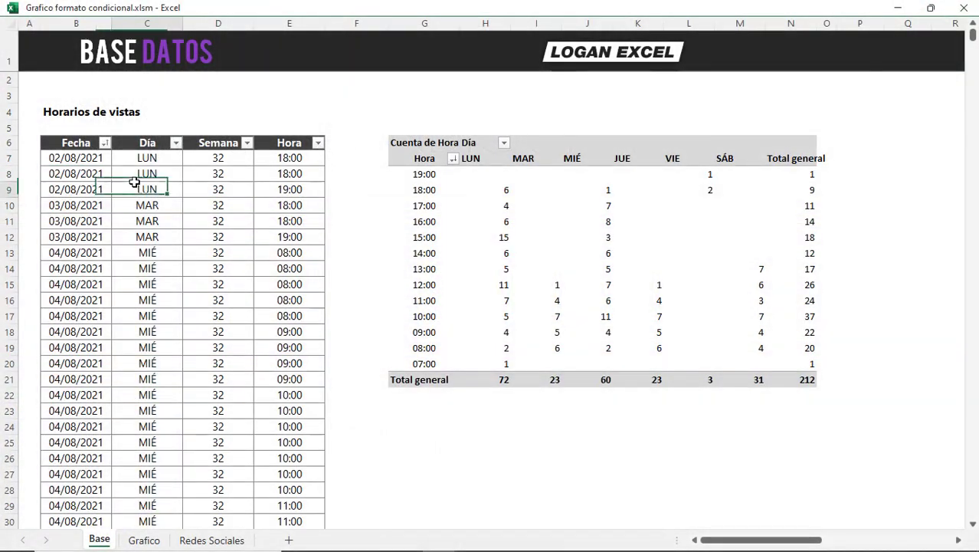
# - Point out the Fecha, Día and Semana columns of the Base data table
pyautogui.click(89, 186)
pyautogui.click(174, 191)
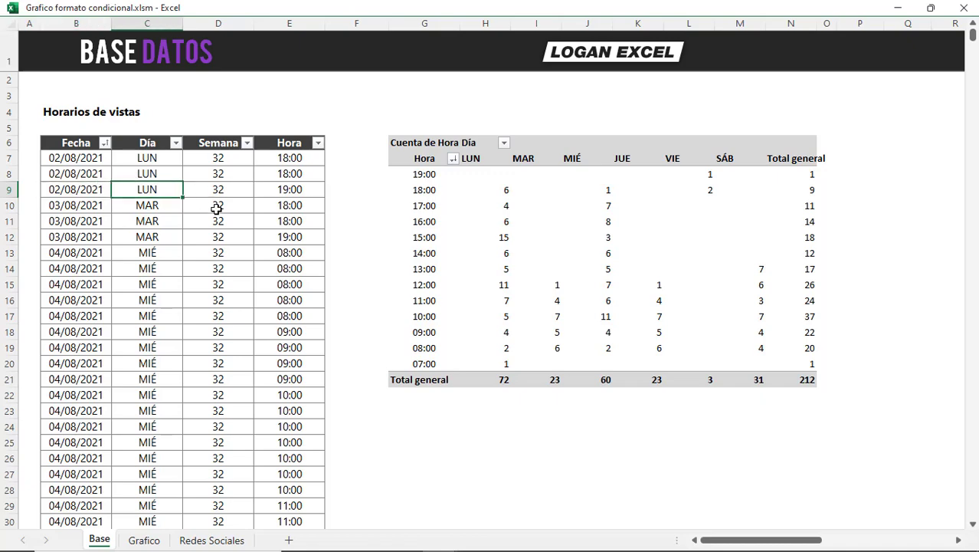
pyautogui.click(207, 208)
pyautogui.scroll(-2, 200, 211)
pyautogui.scroll(2, 200, 211)
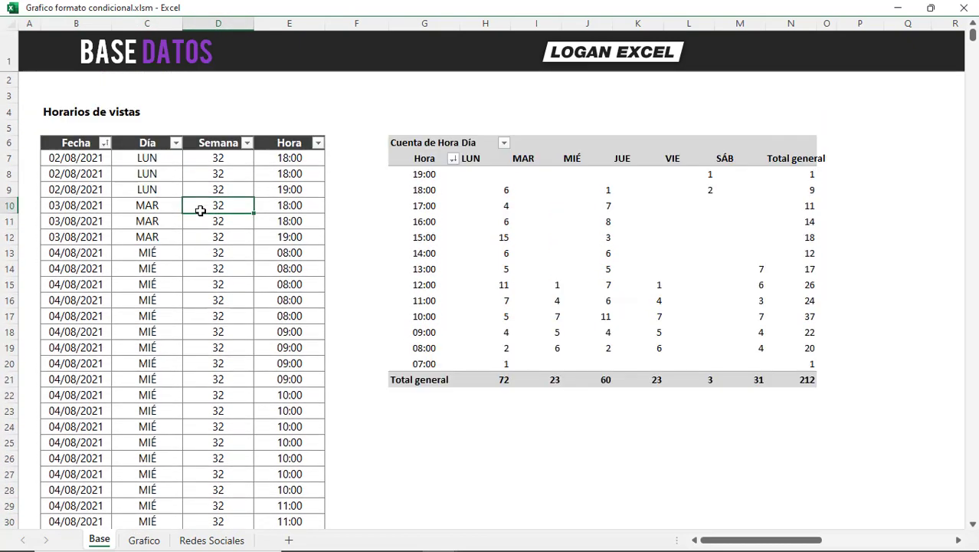
# - Point out the first dates, Hora values, weekdays and week numbers further down the data
pyautogui.click(277, 157)
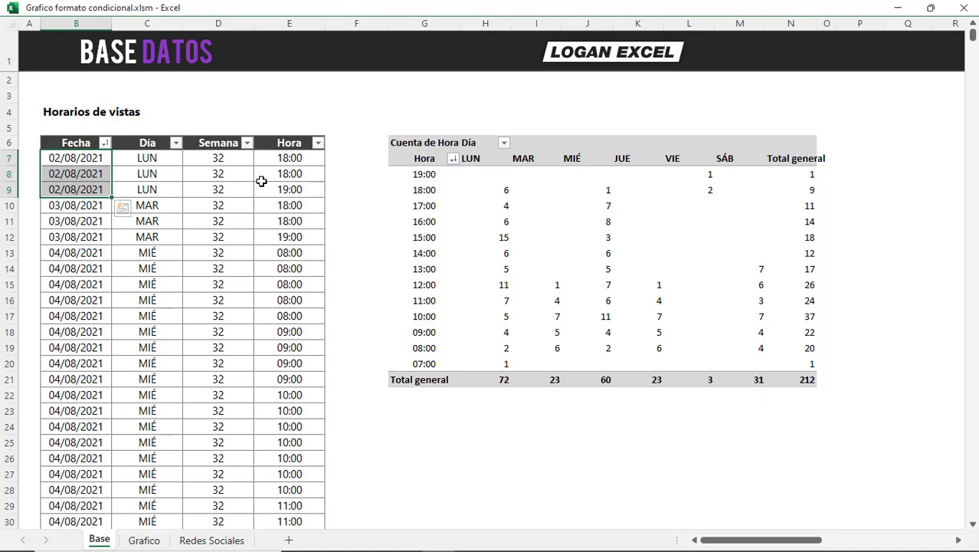
pyautogui.click(291, 176)
pyautogui.click(294, 206)
pyautogui.click(121, 173)
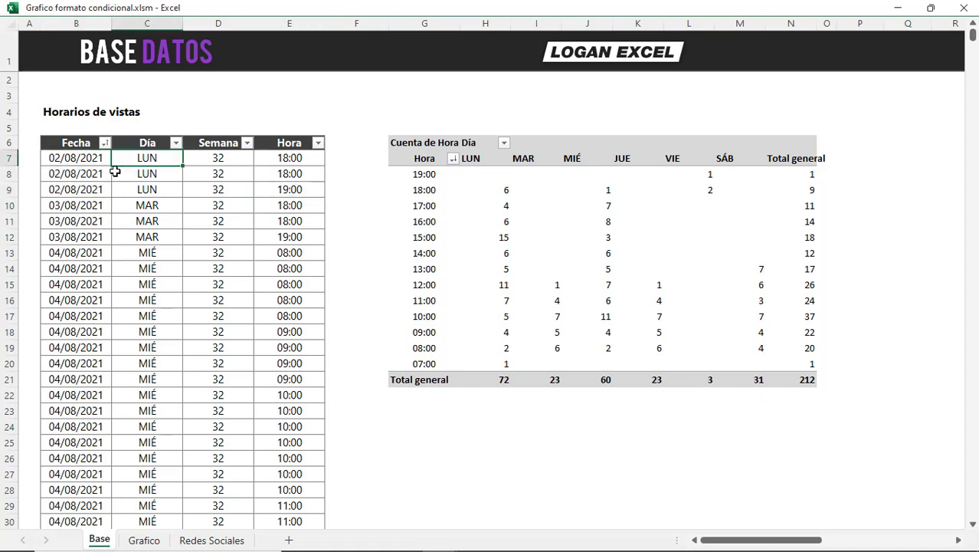
pyautogui.click(195, 220)
pyautogui.scroll(-6, 175, 221)
pyautogui.click(164, 219)
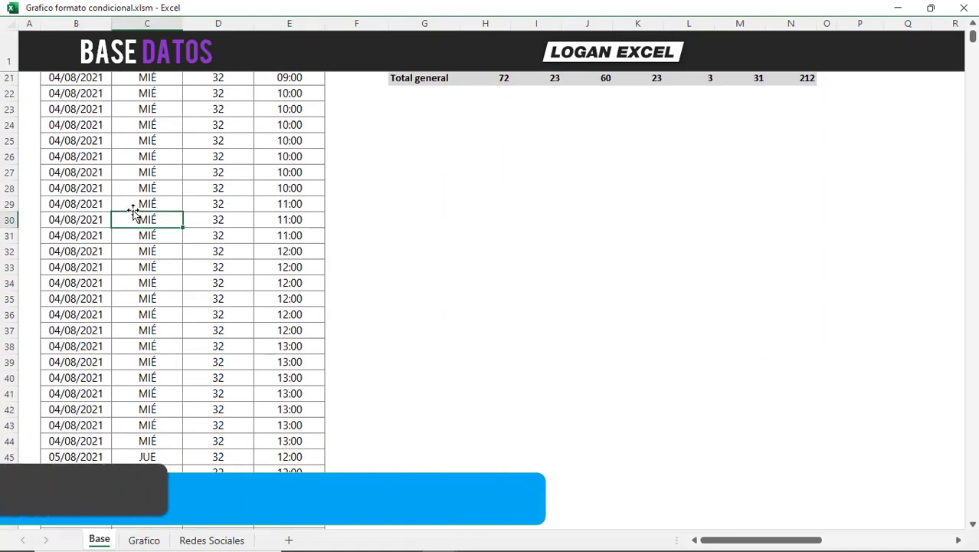
pyautogui.scroll(6, 164, 218)
# - Switch to the Grafico sheet and point out the dark LUN 15:00 cell and empty hour box
pyautogui.hotkey('ctrl', 'pagedown')
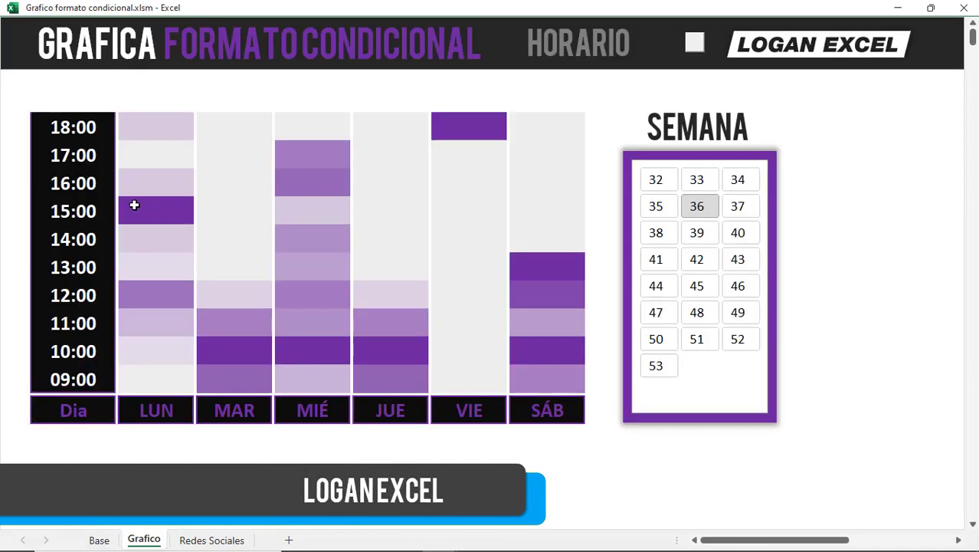
pyautogui.click(136, 206)
pyautogui.moveTo(156, 225); pyautogui.dragTo(542, 401)
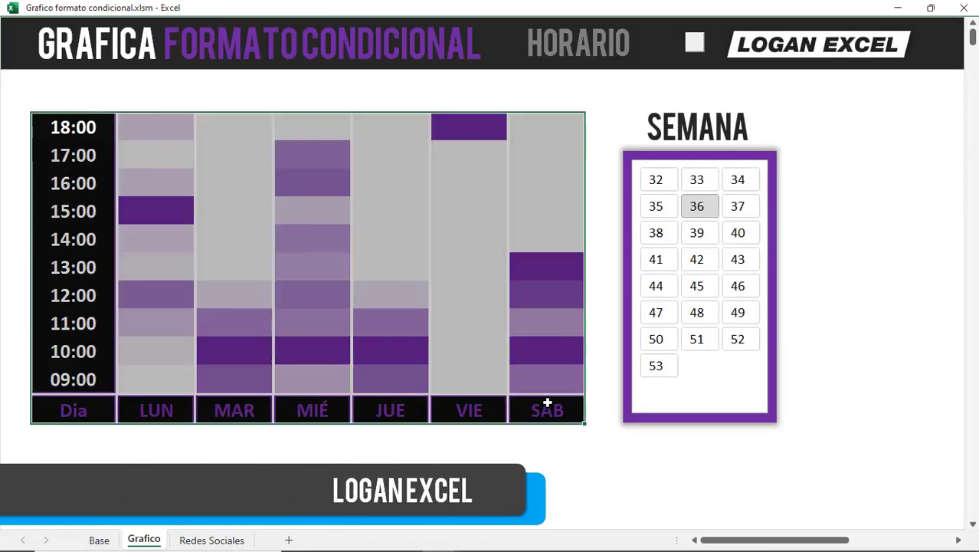
pyautogui.scroll(-2, 243, 311)
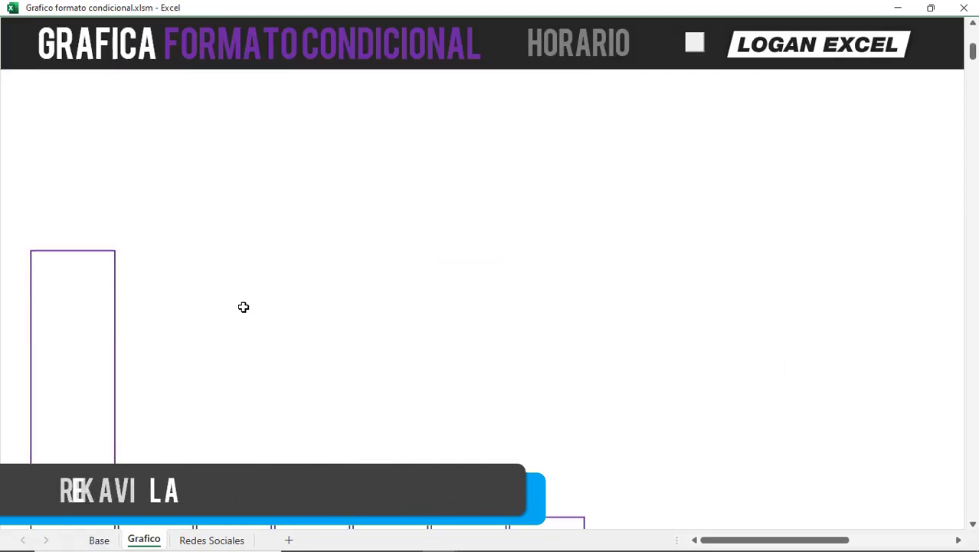
pyautogui.scroll(-2, 243, 306)
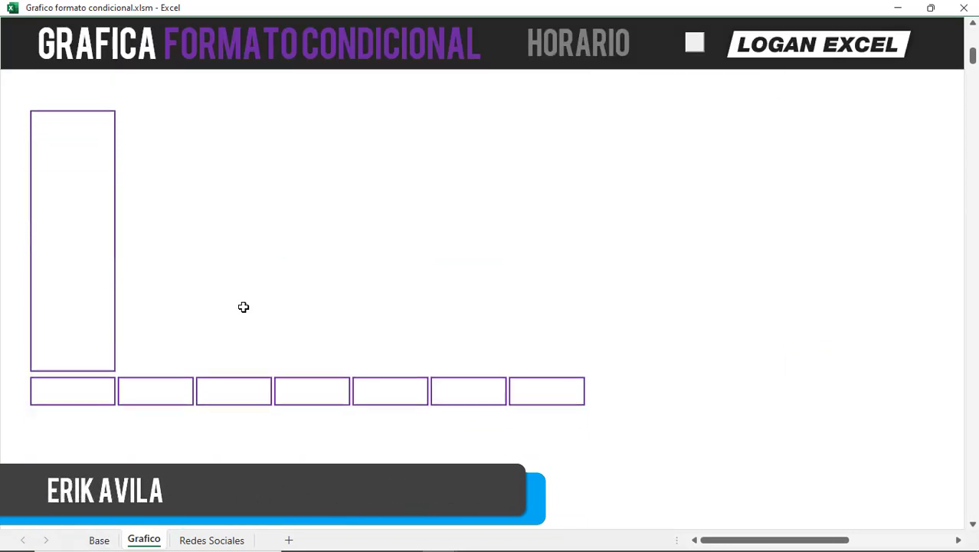
pyautogui.click(12, 230)
pyautogui.click(74, 201)
# - Highlight the heatmap area, weekday header row and blank weekday label boxes, then return to Base
pyautogui.scroll(1, 98, 197)
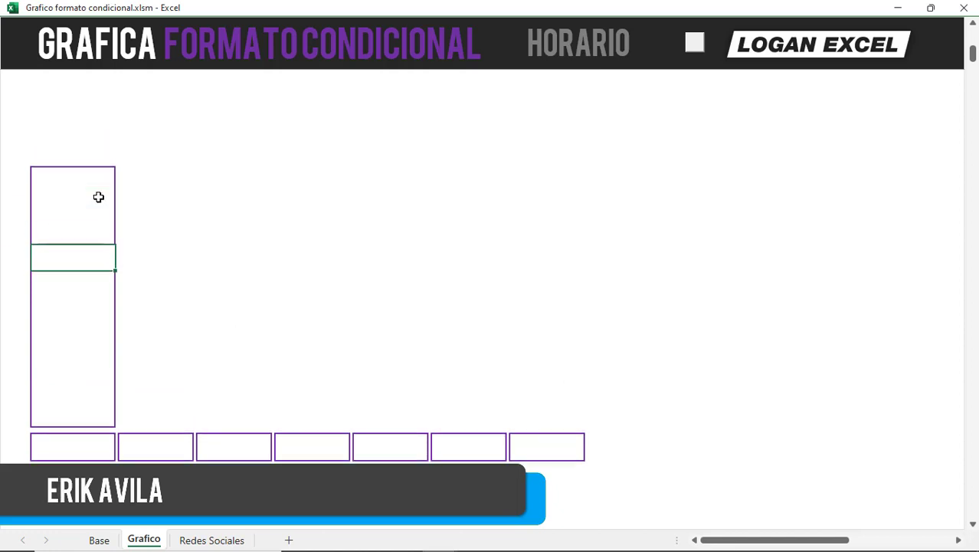
pyautogui.scroll(-1, 117, 192)
pyautogui.click(160, 203)
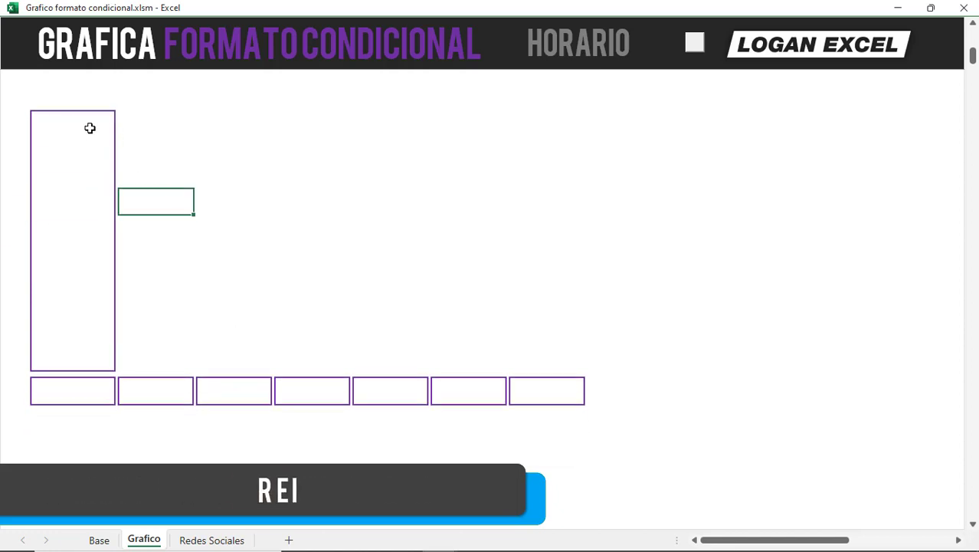
pyautogui.moveTo(90, 126); pyautogui.dragTo(79, 356)
pyautogui.moveTo(80, 392); pyautogui.dragTo(549, 398)
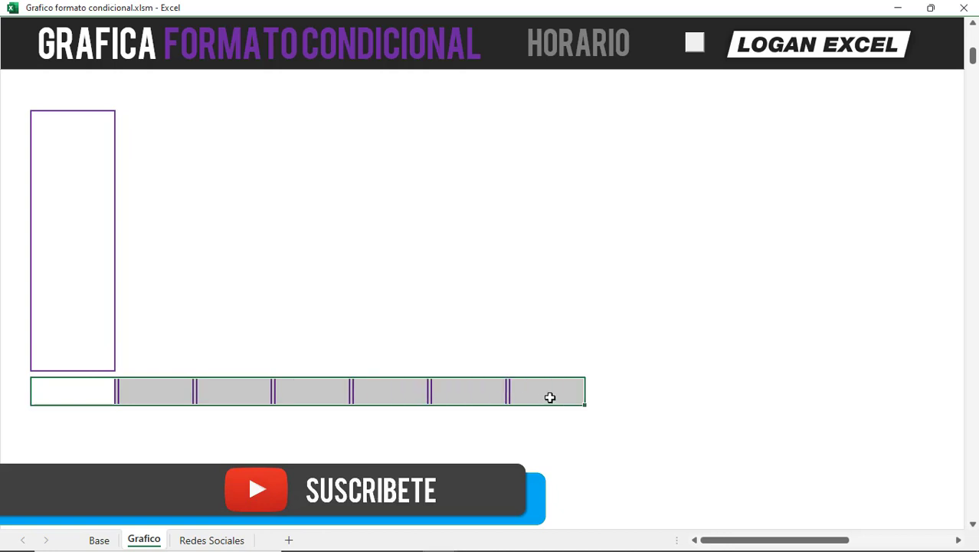
pyautogui.scroll(5, 204, 329)
pyautogui.scroll(1, 136, 290)
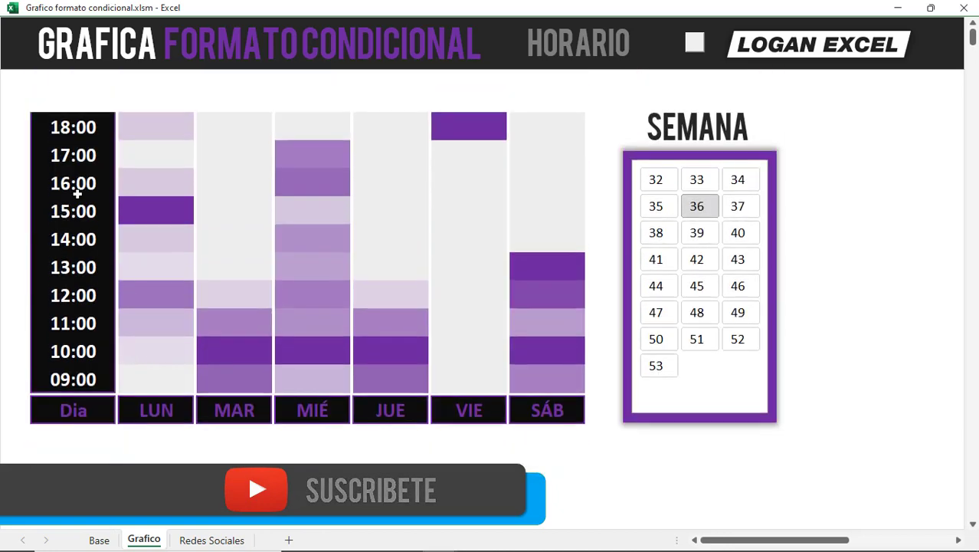
pyautogui.moveTo(73, 126); pyautogui.dragTo(72, 377)
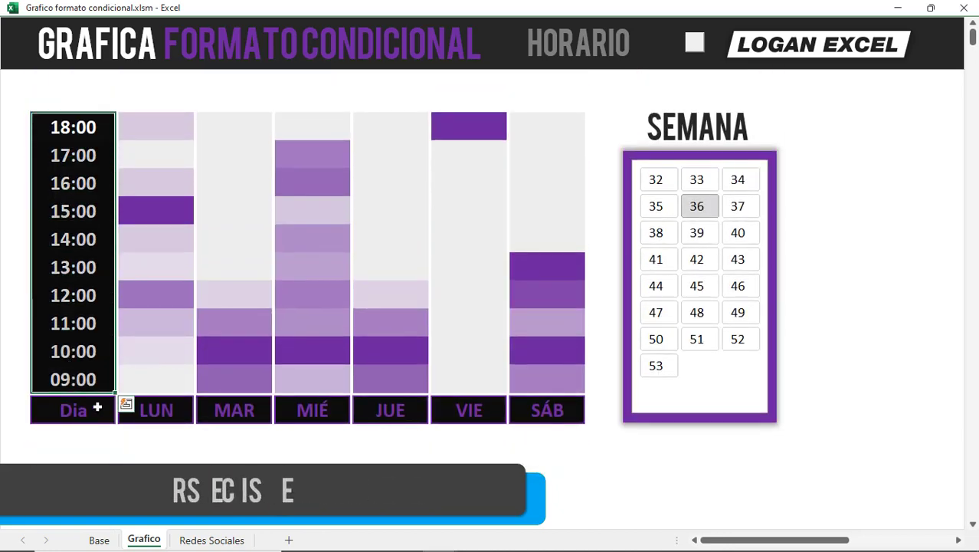
pyautogui.moveTo(164, 407); pyautogui.dragTo(490, 413)
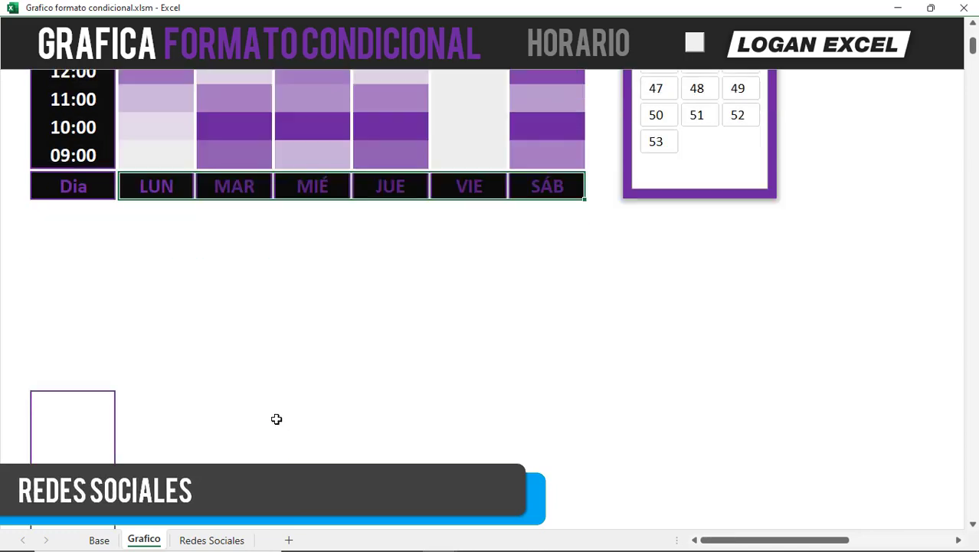
pyautogui.moveTo(157, 338); pyautogui.dragTo(533, 338)
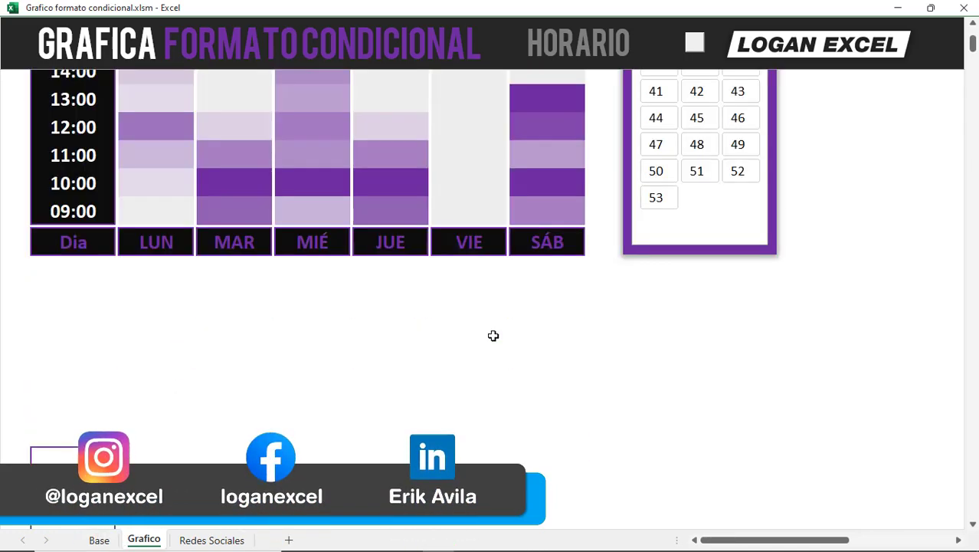
pyautogui.scroll(3, 164, 460)
pyautogui.scroll(-4, 164, 459)
pyautogui.click(99, 540)
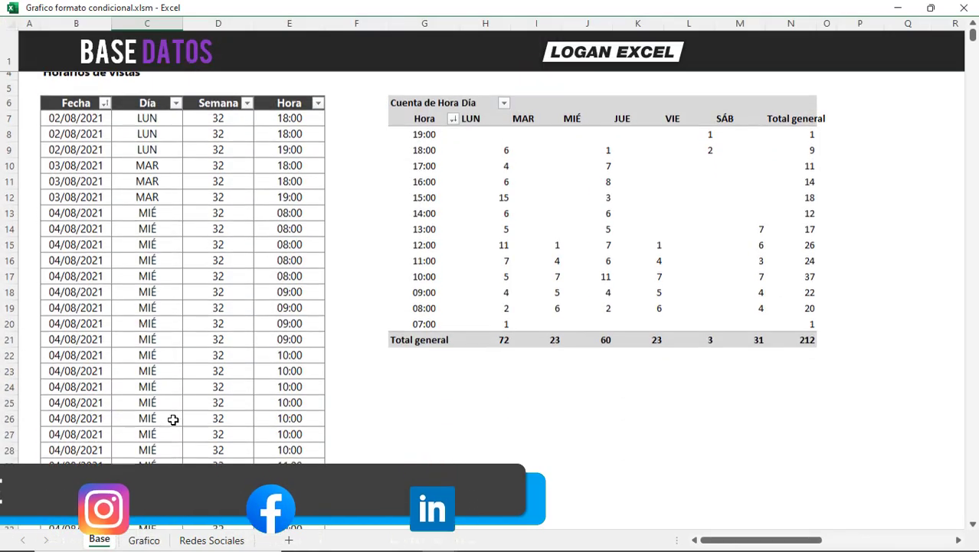
# - Point out the Hora values, the pivot counts and the LUN 19:00 count
pyautogui.click(263, 276)
pyautogui.click(263, 227)
pyautogui.click(503, 134)
pyautogui.scroll(1, 526, 194)
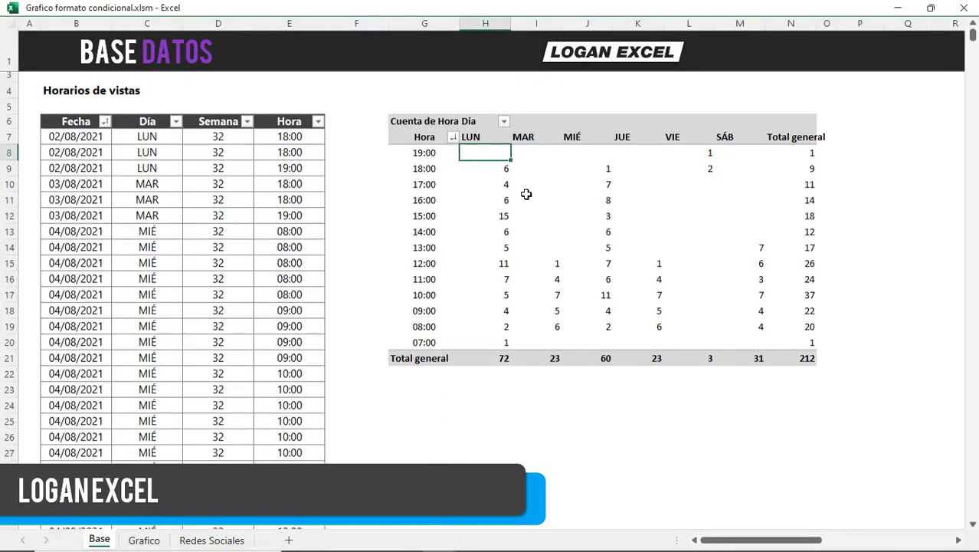
pyautogui.click(263, 280)
pyautogui.click(137, 174)
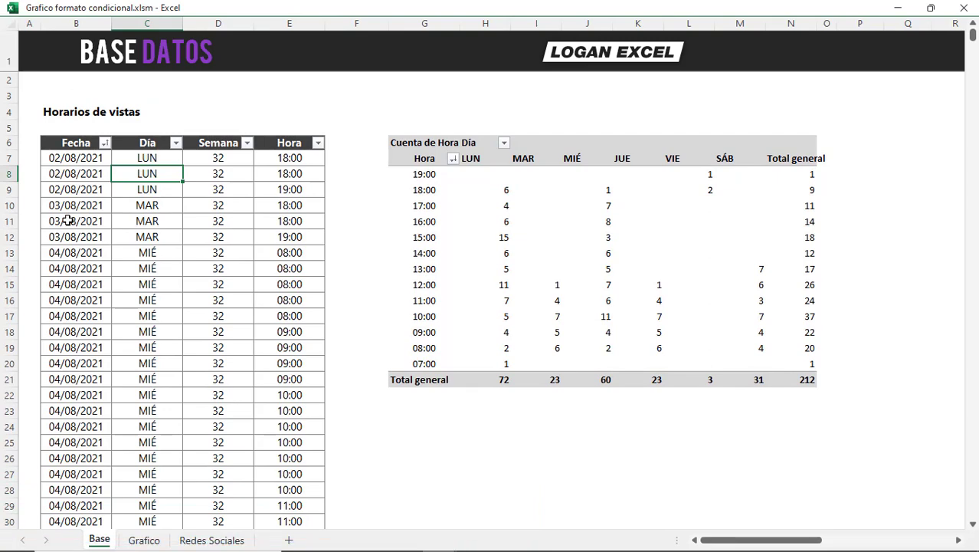
pyautogui.click(289, 252)
# - Leave full-screen to restore the ribbon and point out the first hour, 18:00
pyautogui.hotkey('ctrl', 'shift', 'F1')
pyautogui.scroll(-2, 291, 322)
pyautogui.scroll(3, 290, 322)
pyautogui.click(276, 302)
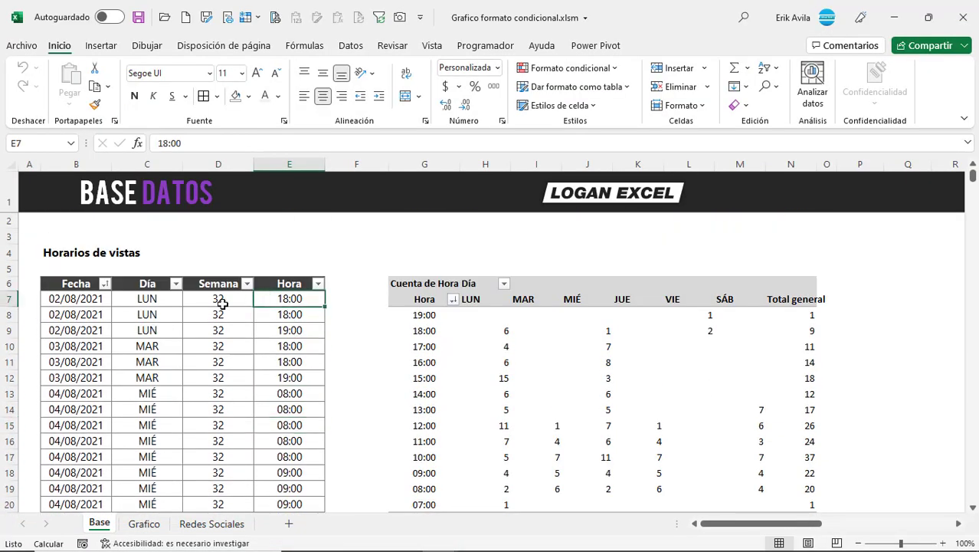
pyautogui.scroll(-2, 220, 338)
pyautogui.scroll(1, 221, 339)
pyautogui.scroll(1, 221, 339)
# - Show the weekday formula, then select the data table B6:E6994 from Fecha to Hora
pyautogui.click(161, 360)
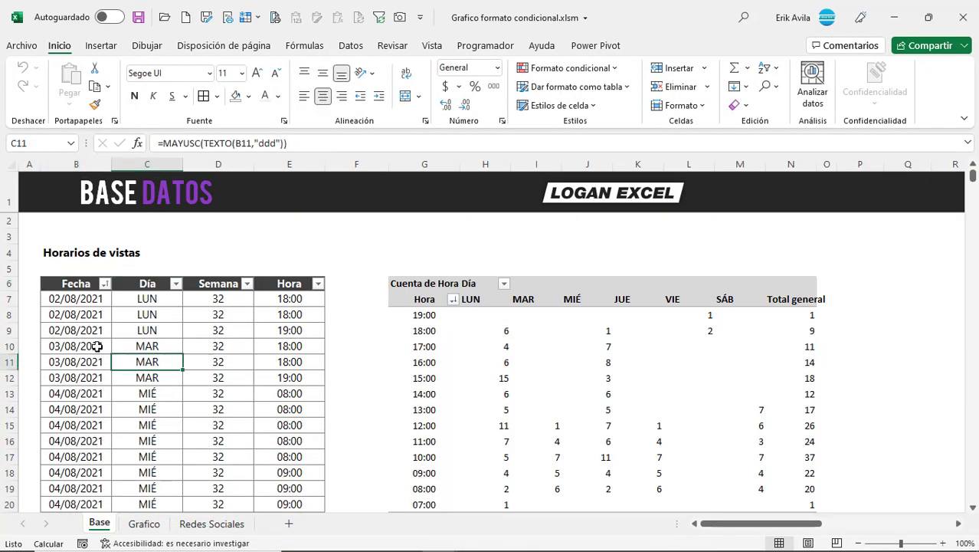
pyautogui.click(98, 346)
pyautogui.hotkey('ctrl', 'Up')
pyautogui.hotkey('ctrl', 'shift', 'Down')
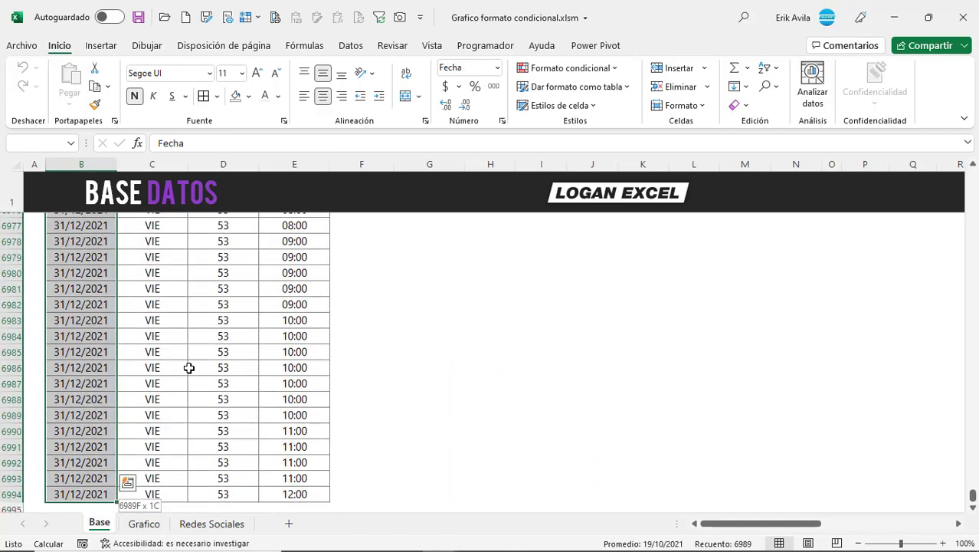
pyautogui.hotkey('shift', 'Right')
pyautogui.hotkey('shift', 'Right')
pyautogui.hotkey('shift', 'Right')
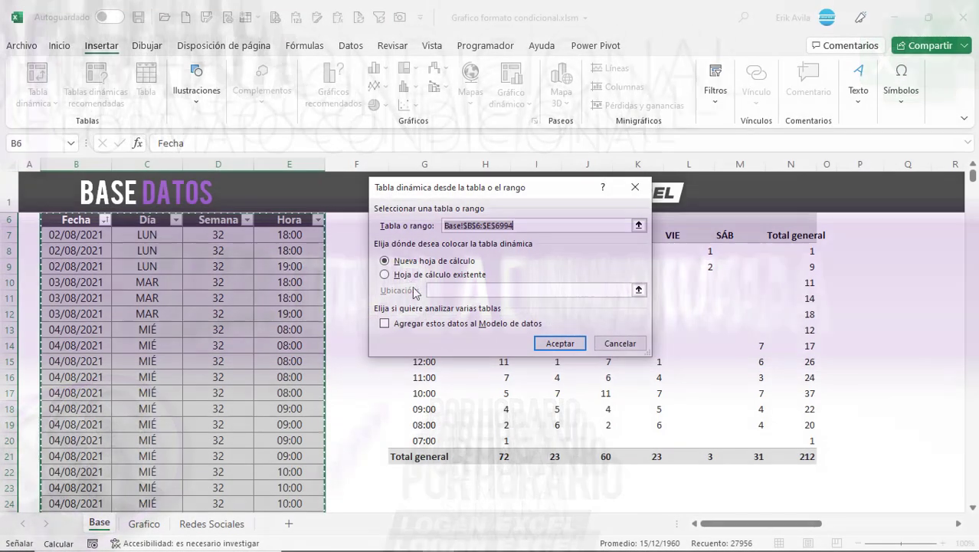
# - Create an empty pivot table on the existing sheet at cell G26
pyautogui.click(384, 275)
pyautogui.scroll(-2, 414, 360)
pyautogui.click(420, 400)
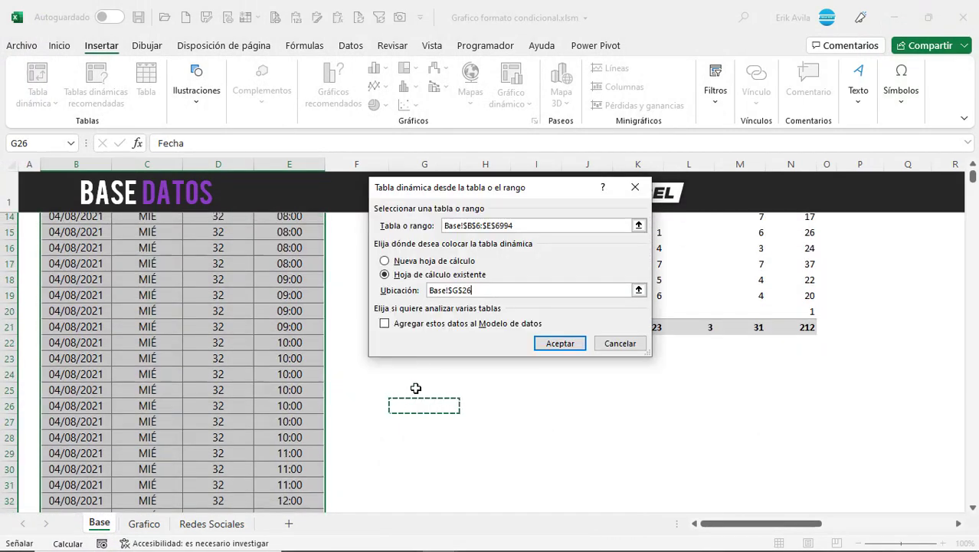
pyautogui.click(559, 343)
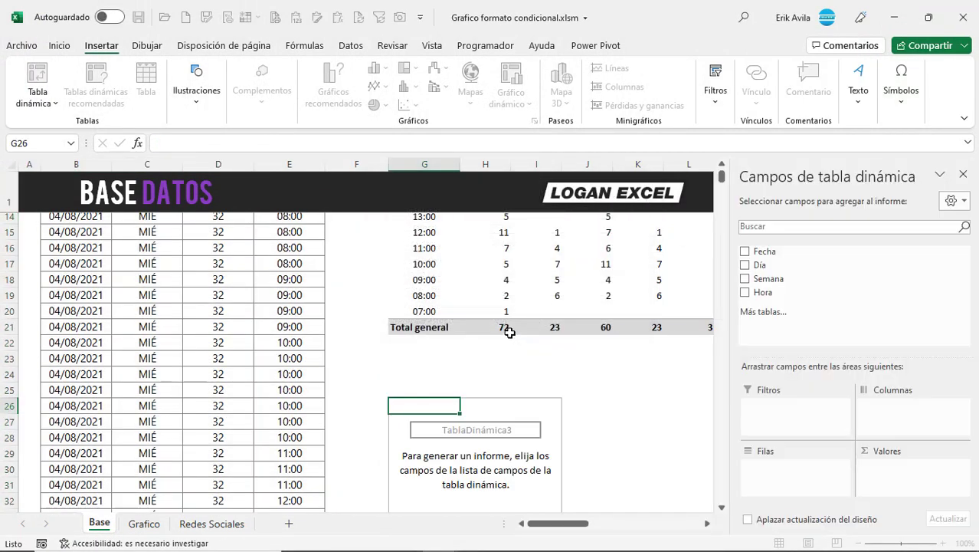
pyautogui.scroll(2, 507, 329)
pyautogui.scroll(2, 508, 331)
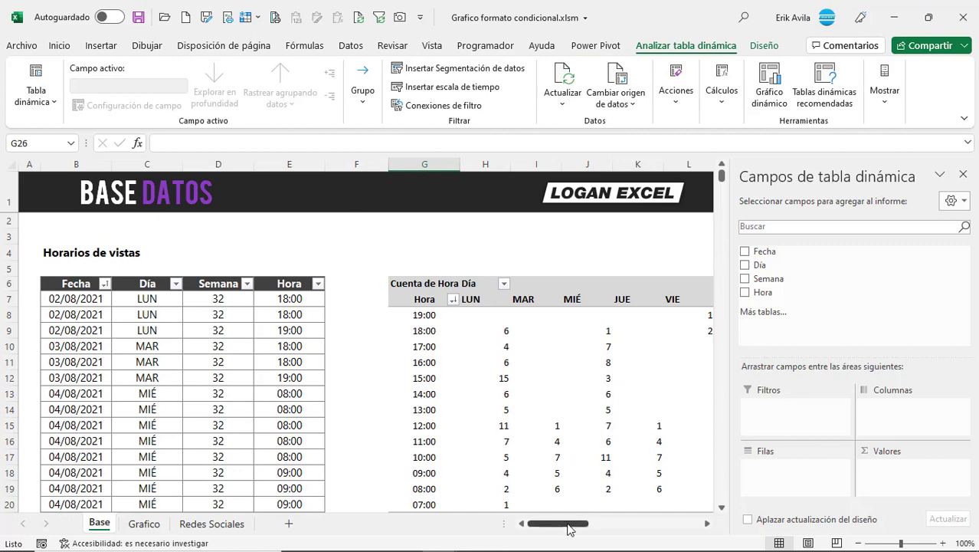
# - Put Hora in Rows, Día in Columns and Count of Hora in Values
pyautogui.moveTo(567, 529); pyautogui.dragTo(582, 528)
pyautogui.scroll(-1, 459, 470)
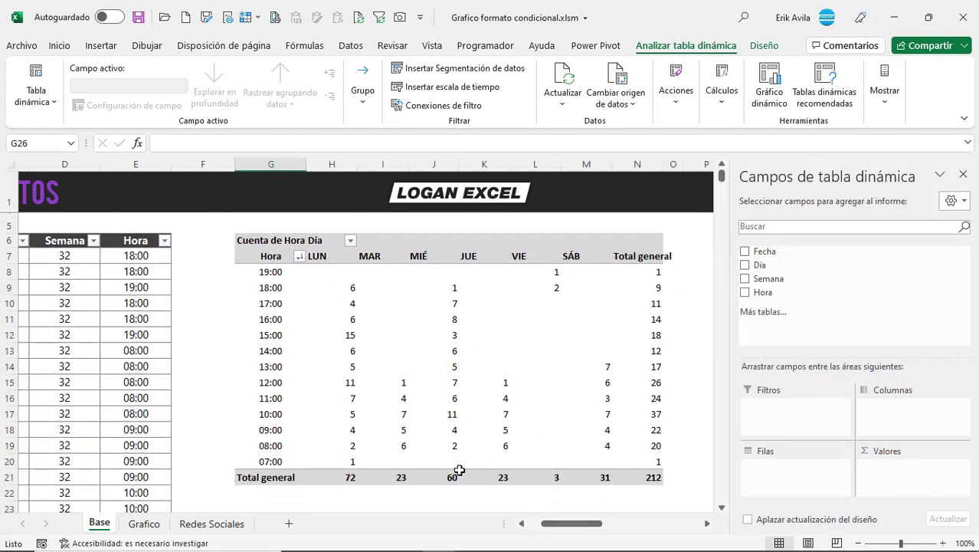
pyautogui.scroll(-2, 448, 459)
pyautogui.scroll(-2, 439, 453)
pyautogui.scroll(-2, 439, 452)
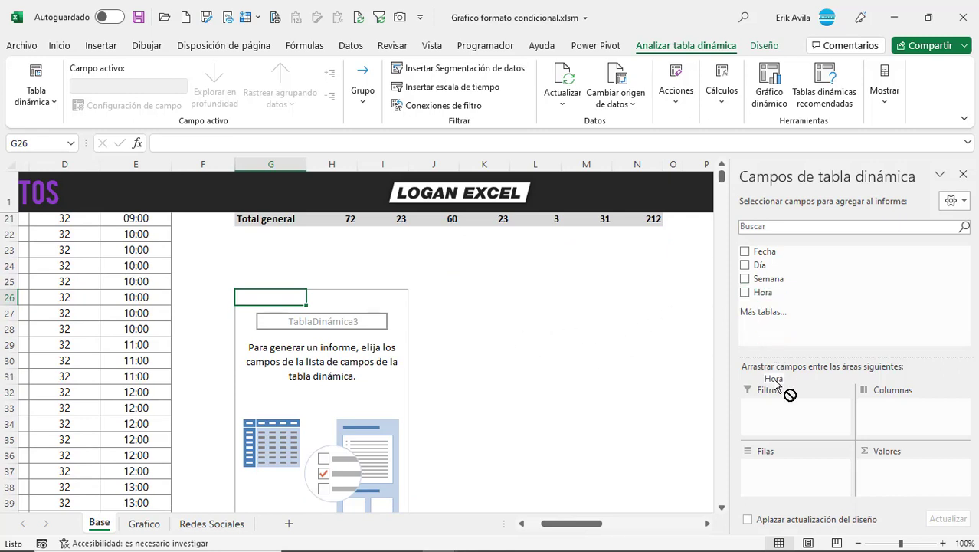
pyautogui.moveTo(763, 295); pyautogui.dragTo(793, 478)
pyautogui.scroll(1, 447, 328)
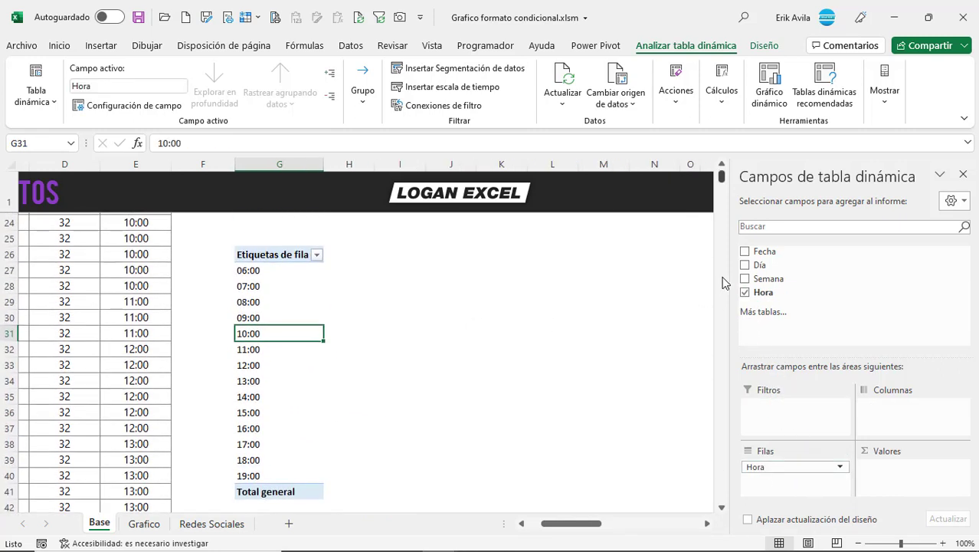
pyautogui.moveTo(758, 264); pyautogui.dragTo(889, 402)
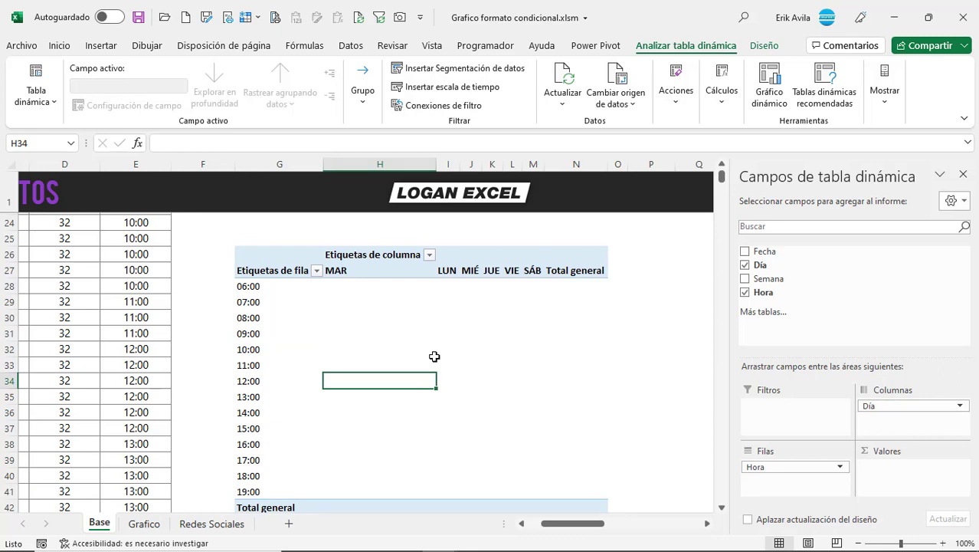
pyautogui.moveTo(766, 292)
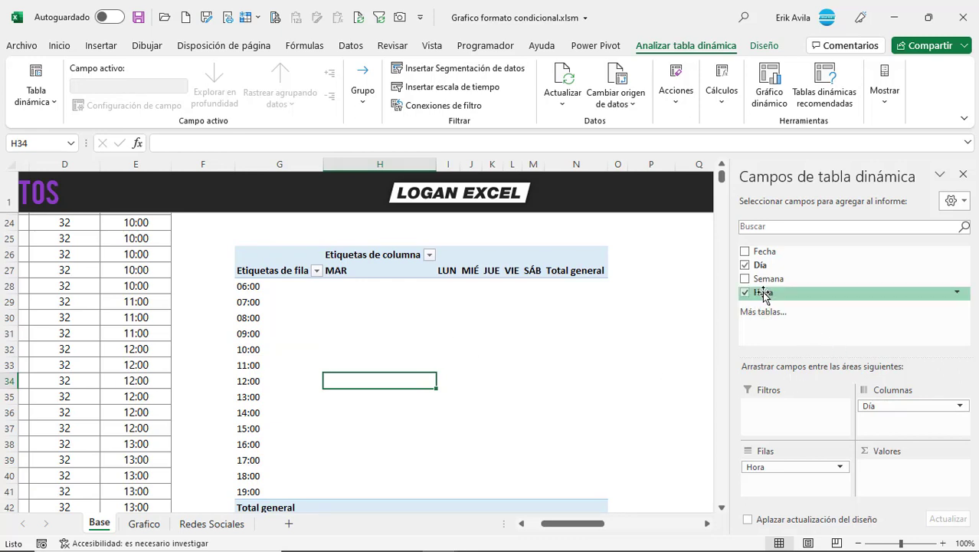
pyautogui.moveTo(763, 295); pyautogui.dragTo(908, 484)
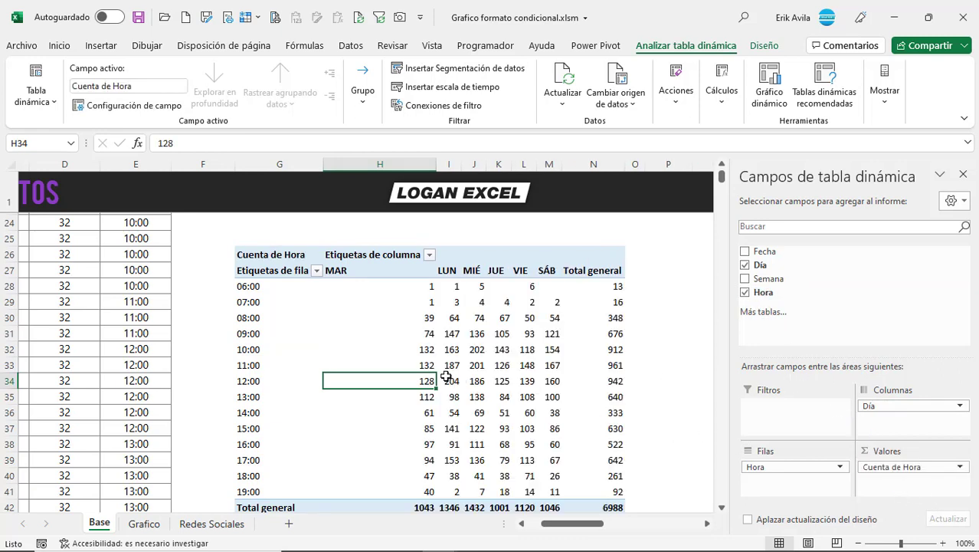
pyautogui.click(585, 311)
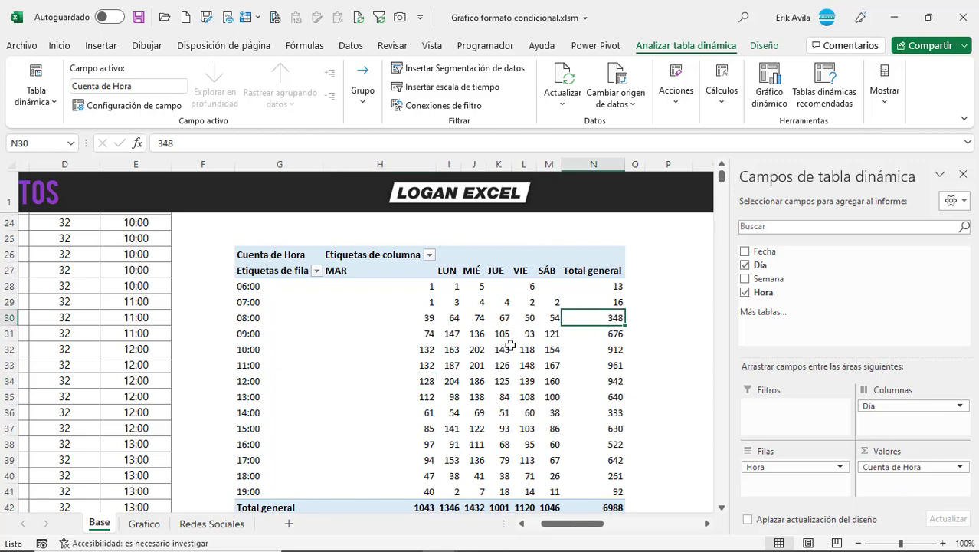
# - Apply the grey pivot table style and widen columns H to N
pyautogui.scroll(-1, 510, 345)
pyautogui.click(475, 322)
pyautogui.click(764, 45)
pyautogui.click(517, 85)
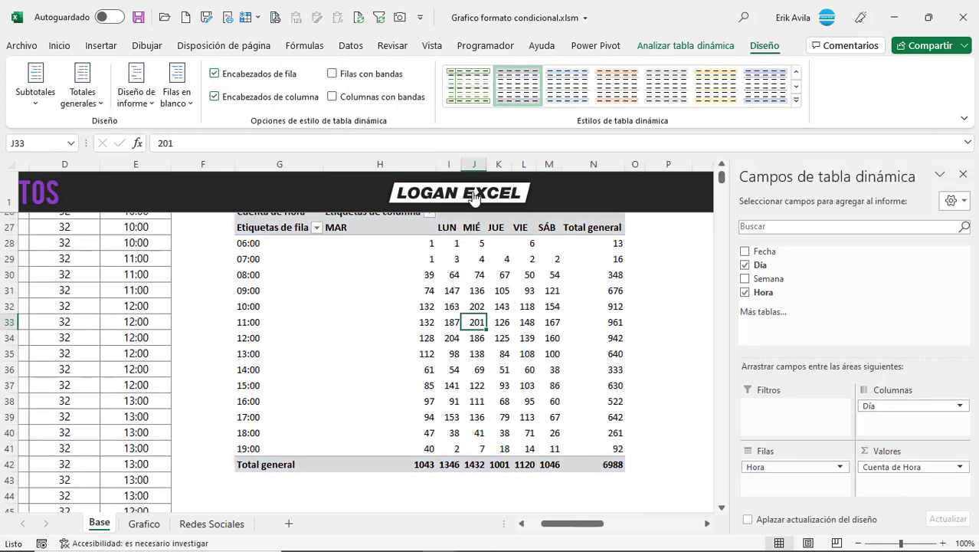
pyautogui.scroll(1, 411, 304)
pyautogui.scroll(3, 406, 314)
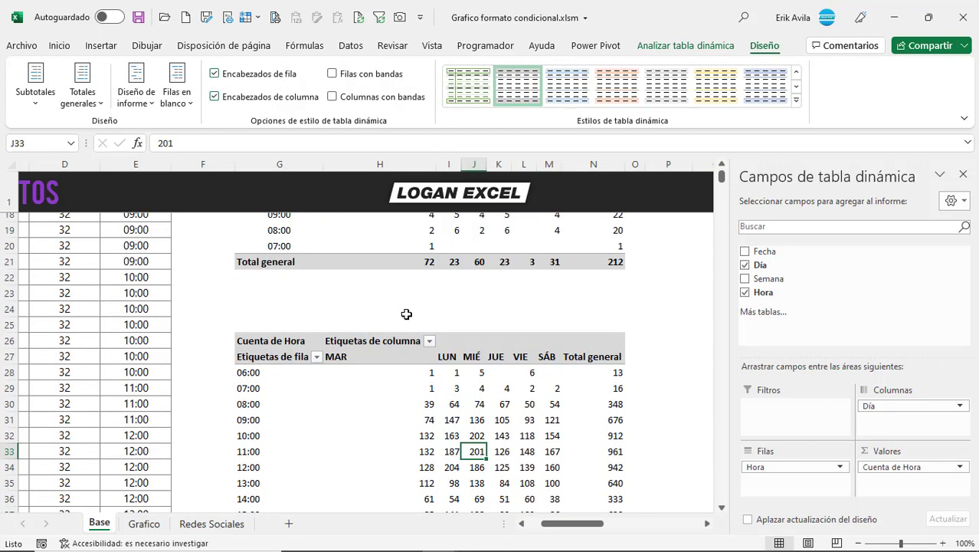
pyautogui.scroll(-1, 406, 314)
pyautogui.rightClick(406, 366)
pyautogui.moveTo(593, 164); pyautogui.dragTo(396, 169)
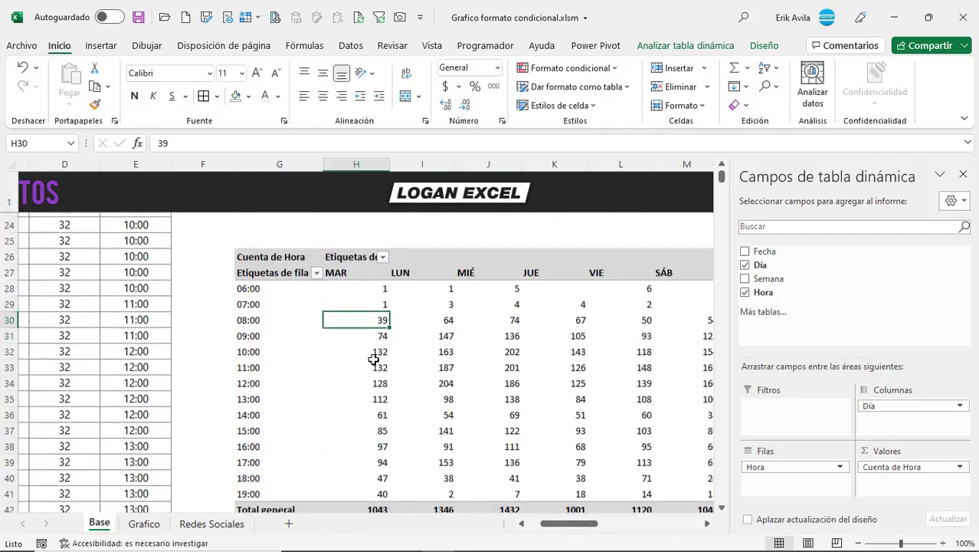
pyautogui.click(470, 391)
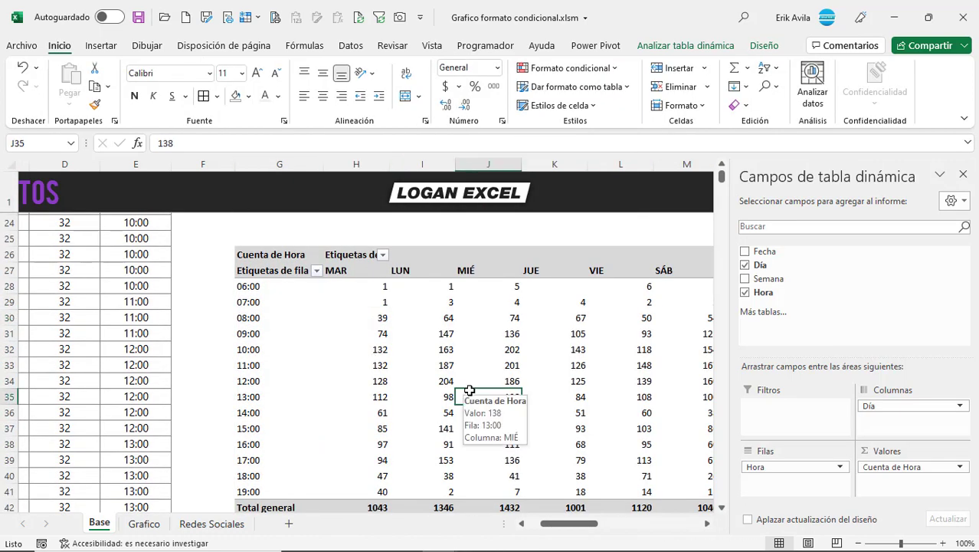
# - Centre the hour labels in G28:G41 and move the LUN column left of MAR
pyautogui.click(283, 270)
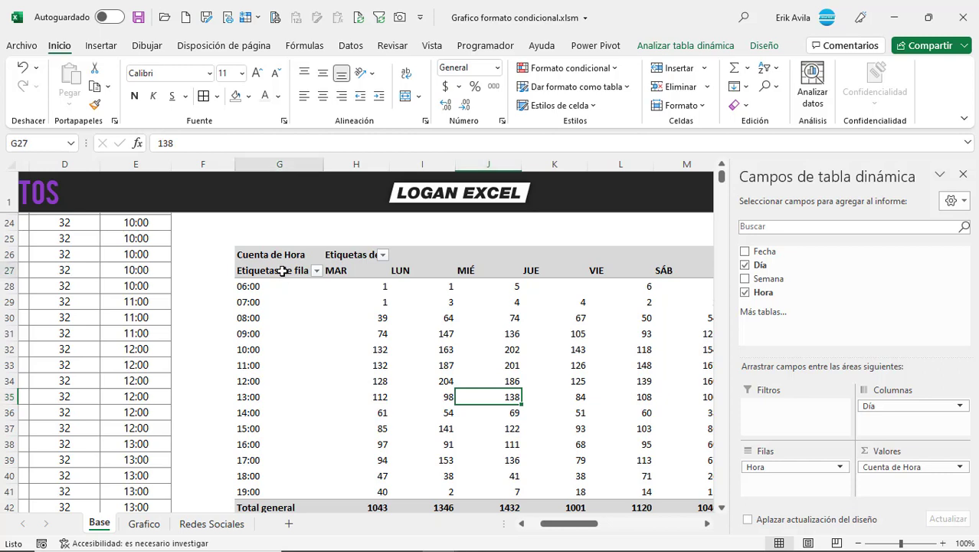
pyautogui.click(283, 265)
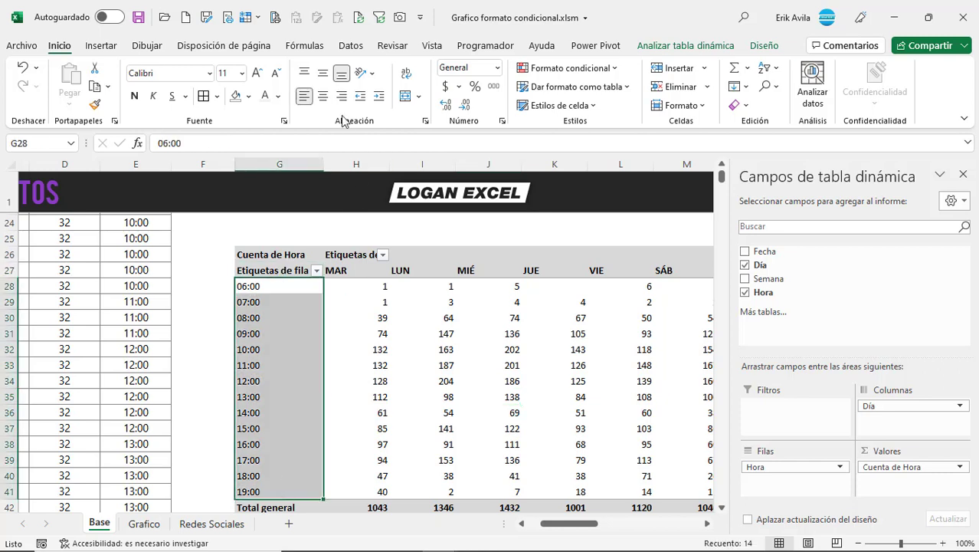
pyautogui.click(323, 96)
pyautogui.click(447, 354)
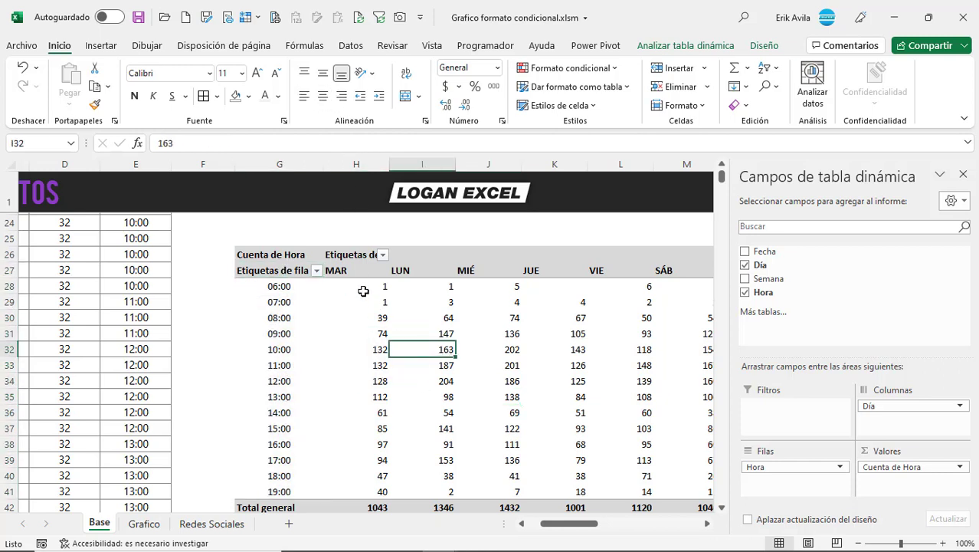
pyautogui.moveTo(363, 291); pyautogui.dragTo(449, 452)
pyautogui.click(394, 271)
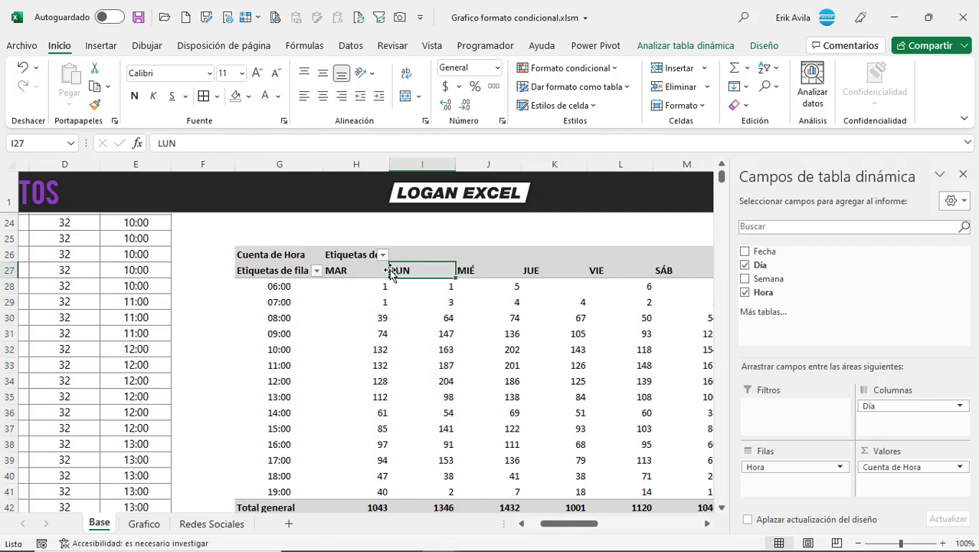
pyautogui.moveTo(391, 274); pyautogui.dragTo(326, 272)
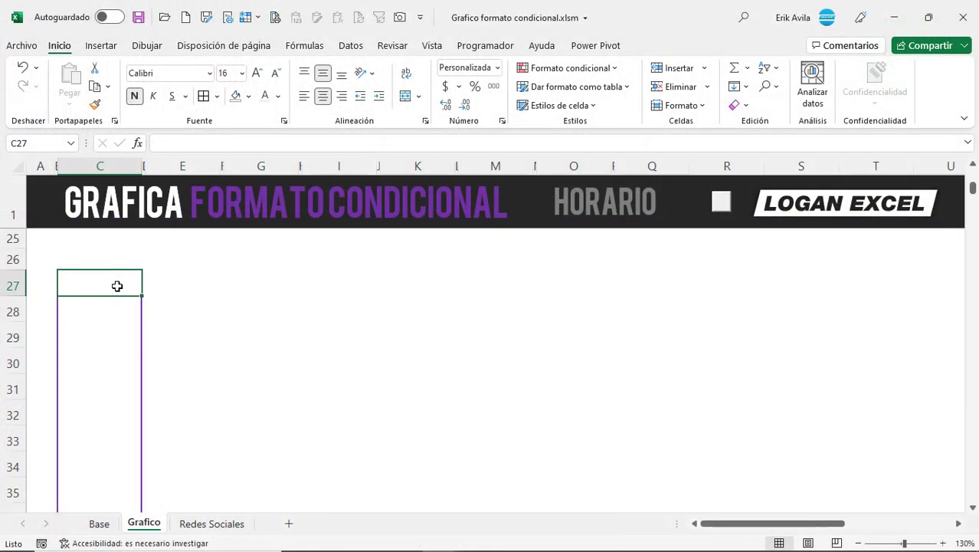
# - Copy the 18:00–09:00 hour labels from C5:C14 and paste them as values at C27
pyautogui.scroll(-2, 122, 298)
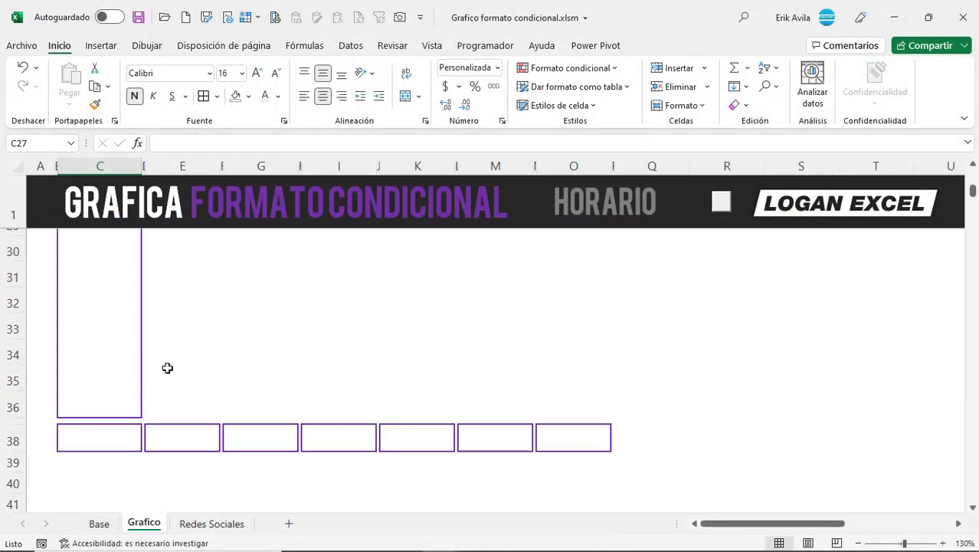
pyautogui.scroll(3, 166, 360)
pyautogui.scroll(4, 166, 356)
pyautogui.scroll(2, 164, 354)
pyautogui.scroll(2, 137, 307)
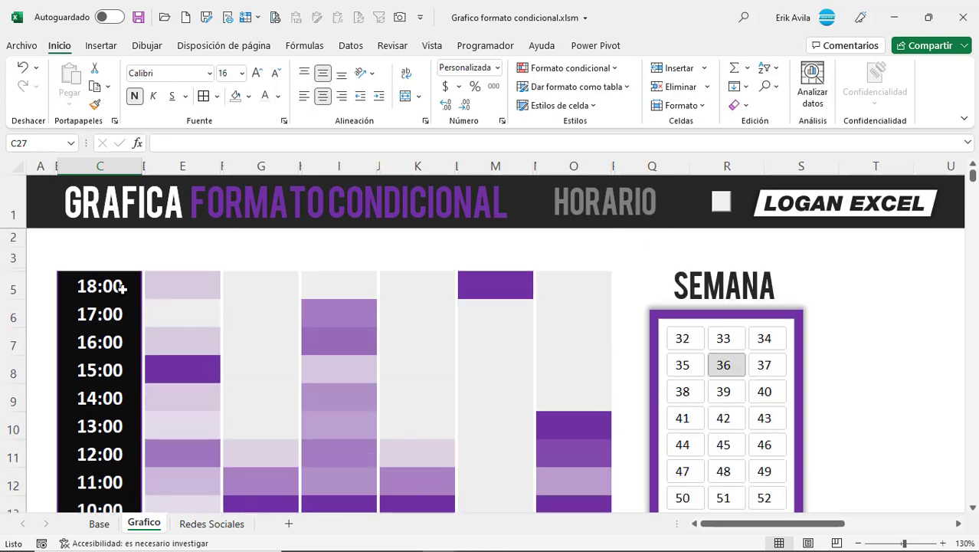
pyautogui.click(122, 284)
pyautogui.scroll(-3, 134, 329)
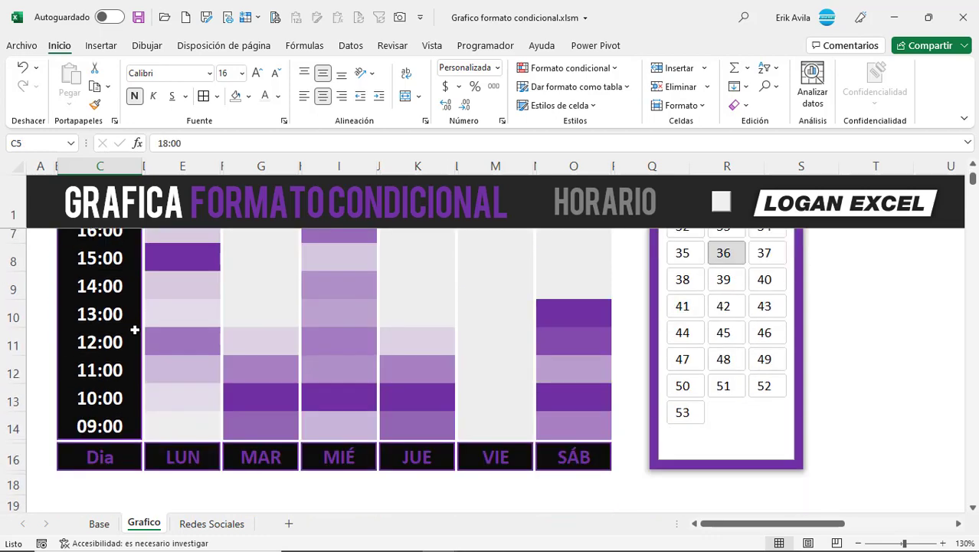
pyautogui.keyDown('shift'); pyautogui.click(125, 425); pyautogui.keyUp('shift')
pyautogui.scroll(2, 135, 338)
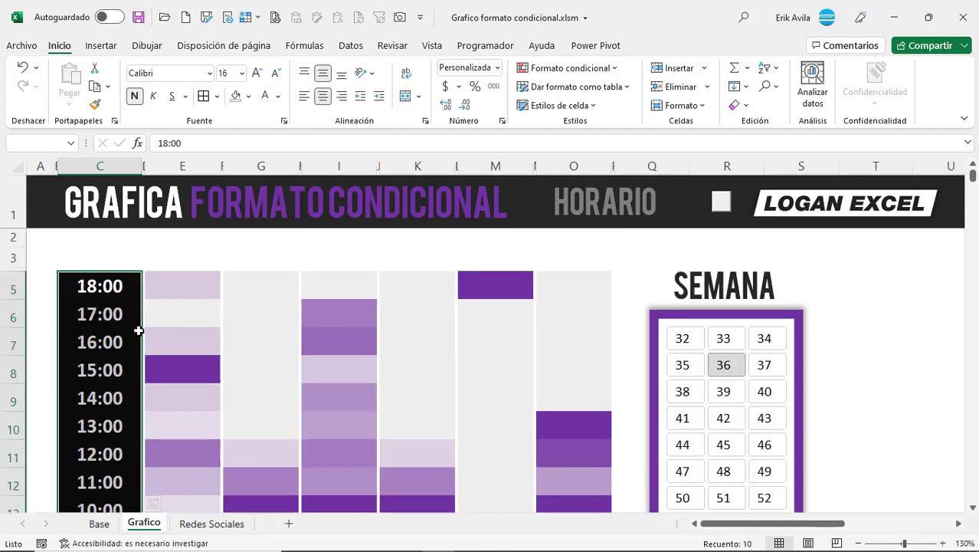
pyautogui.hotkey('ctrl', 'c')
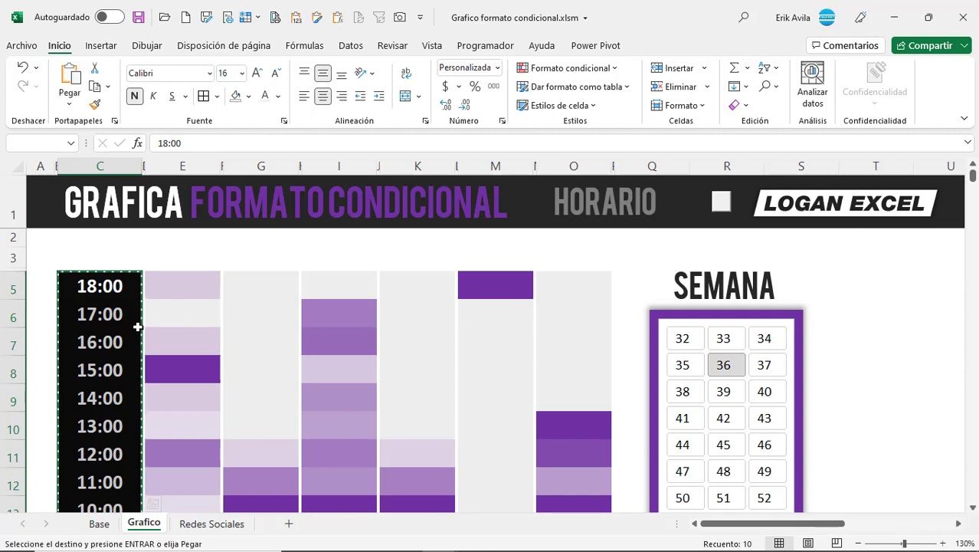
pyautogui.scroll(-2, 138, 327)
pyautogui.scroll(-4, 137, 326)
pyautogui.scroll(-2, 138, 326)
pyautogui.rightClick(120, 285)
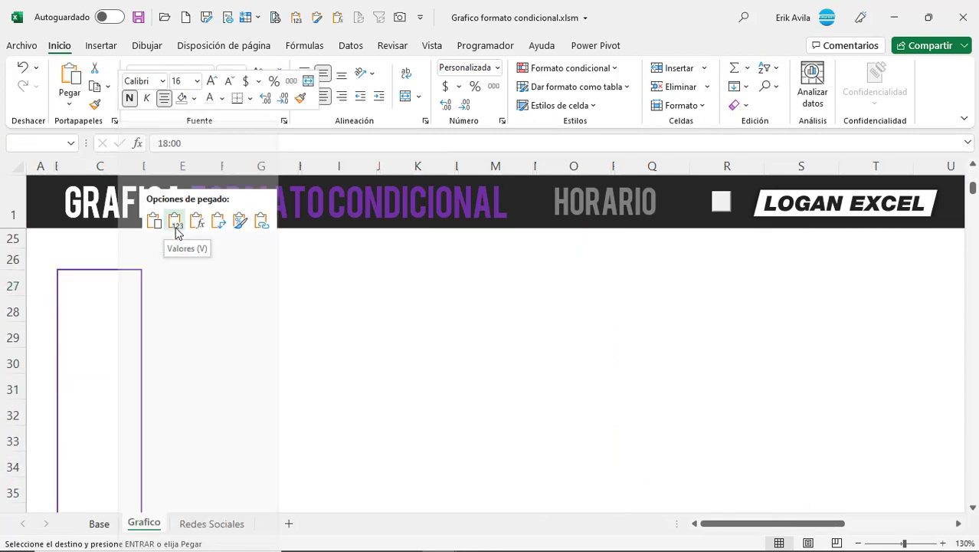
pyautogui.click(175, 222)
pyautogui.click(170, 381)
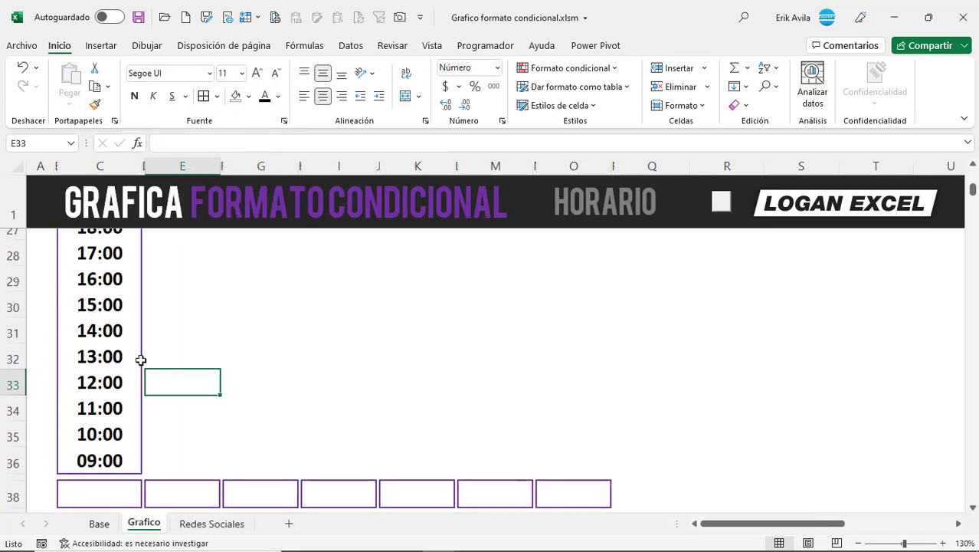
# - Copy the Dia–SÁB header row C16:O16 and paste it into row 38 at C38
pyautogui.click(123, 340)
pyautogui.scroll(1, 127, 328)
pyautogui.scroll(-2, 164, 393)
pyautogui.click(118, 384)
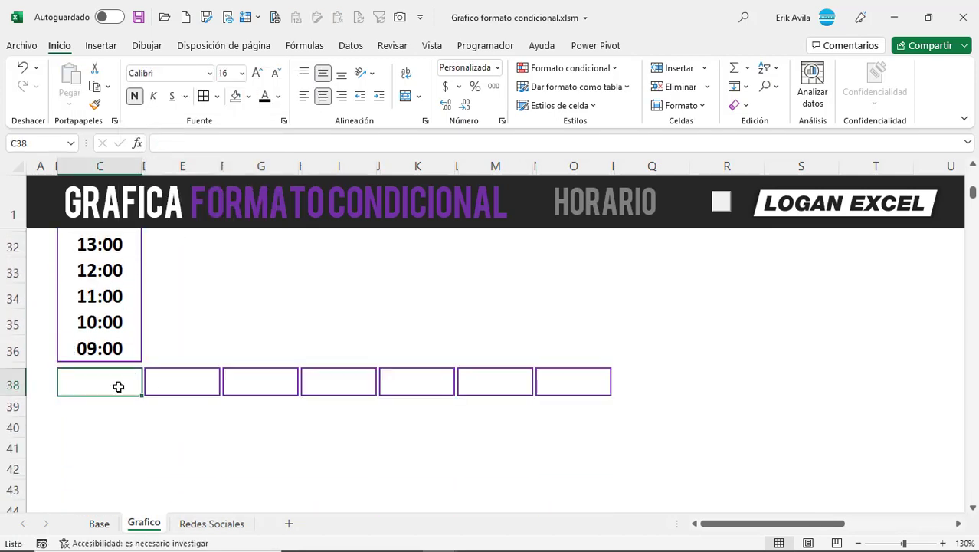
pyautogui.scroll(3, 130, 373)
pyautogui.scroll(3, 130, 373)
pyautogui.scroll(1, 129, 375)
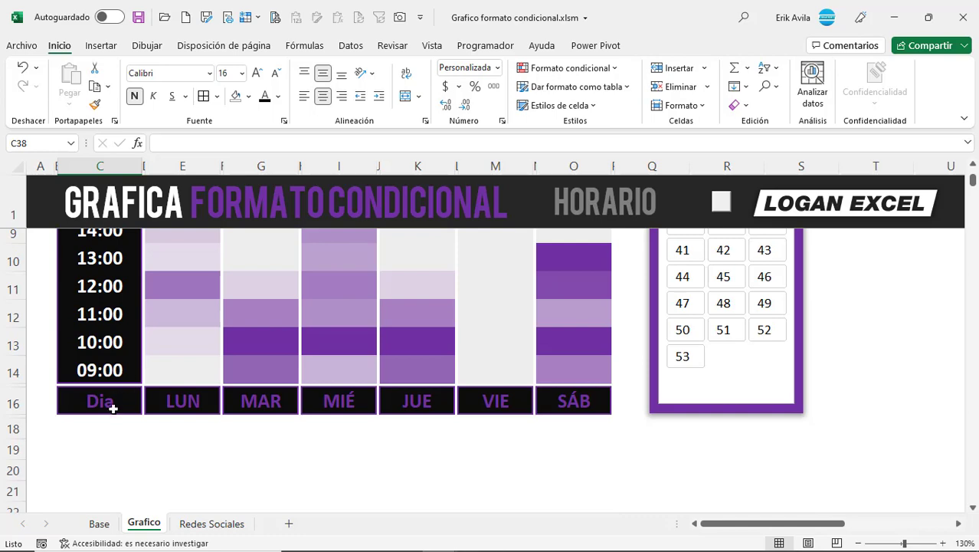
pyautogui.moveTo(112, 406); pyautogui.dragTo(564, 407)
pyautogui.hotkey('ctrl', 'c')
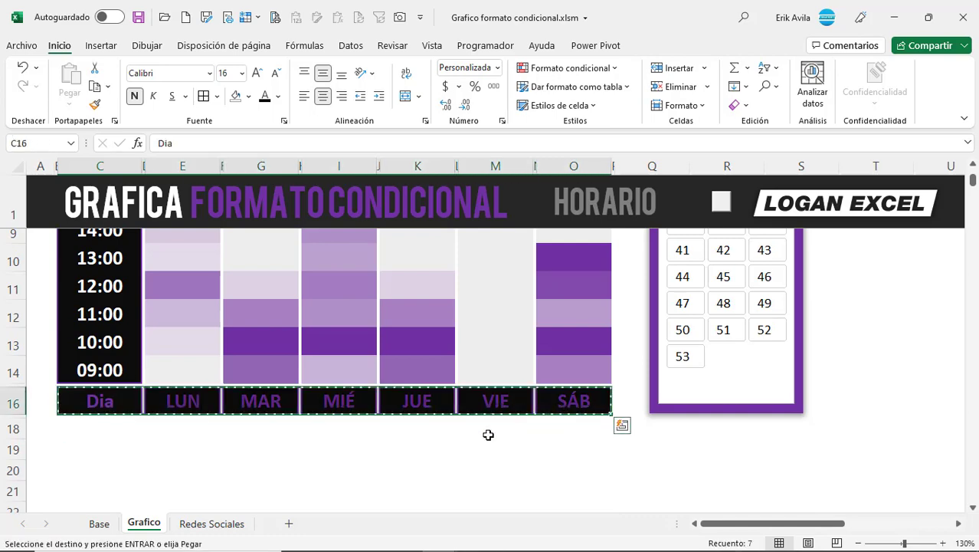
pyautogui.scroll(-8, 488, 433)
pyautogui.click(108, 335)
pyautogui.rightClick(108, 335)
pyautogui.click(170, 224)
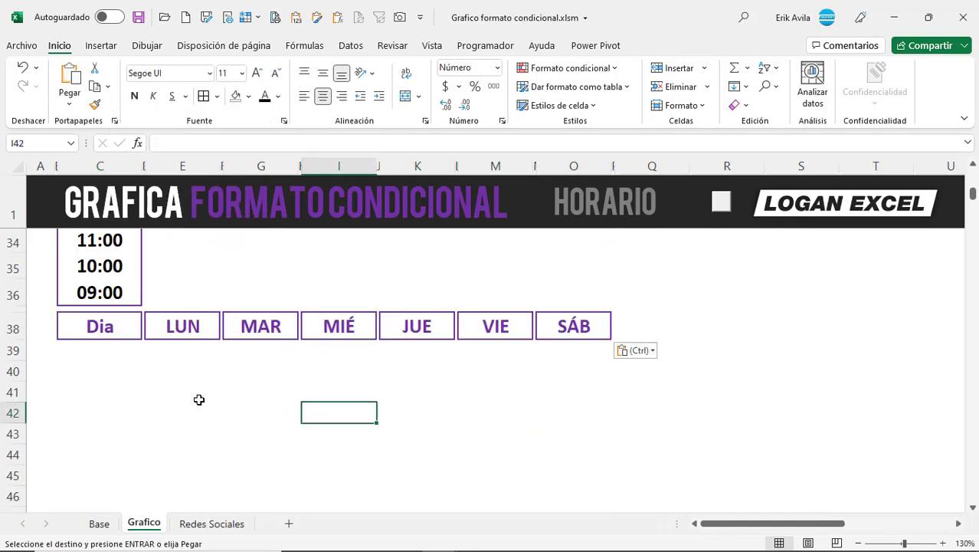
pyautogui.hotkey('ctrl', 'shift', 'F1')
pyautogui.click(151, 173)
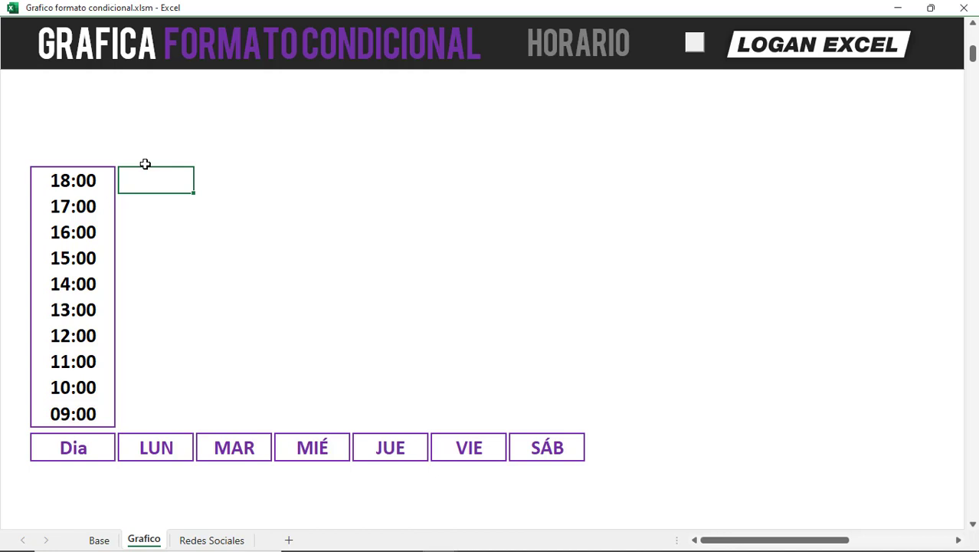
# - Look over the Base sheet's pivot of hourly counts, then return to Grafico
pyautogui.scroll(-1, 258, 422)
pyautogui.moveTo(151, 120); pyautogui.dragTo(148, 360)
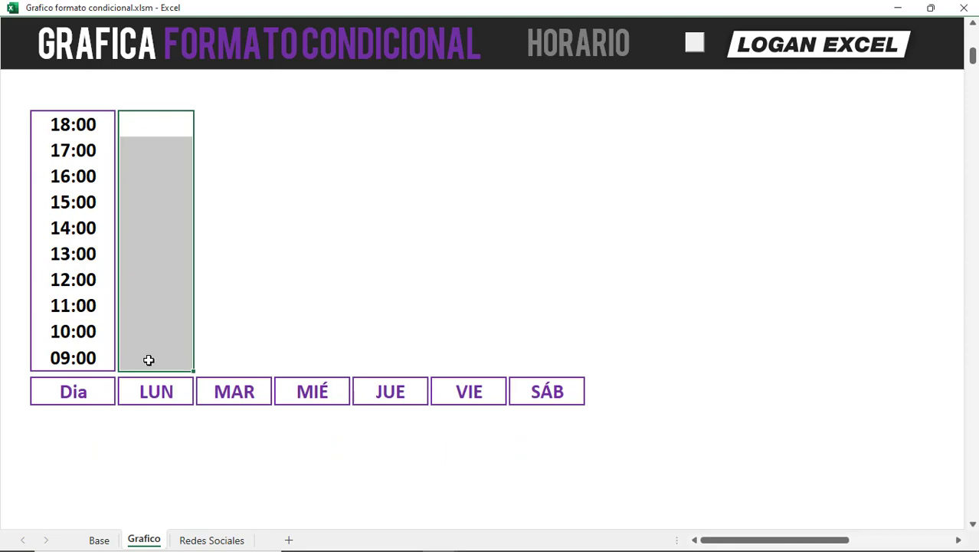
pyautogui.click(221, 389)
pyautogui.click(303, 389)
pyautogui.hotkey('ctrl', 'pageup')
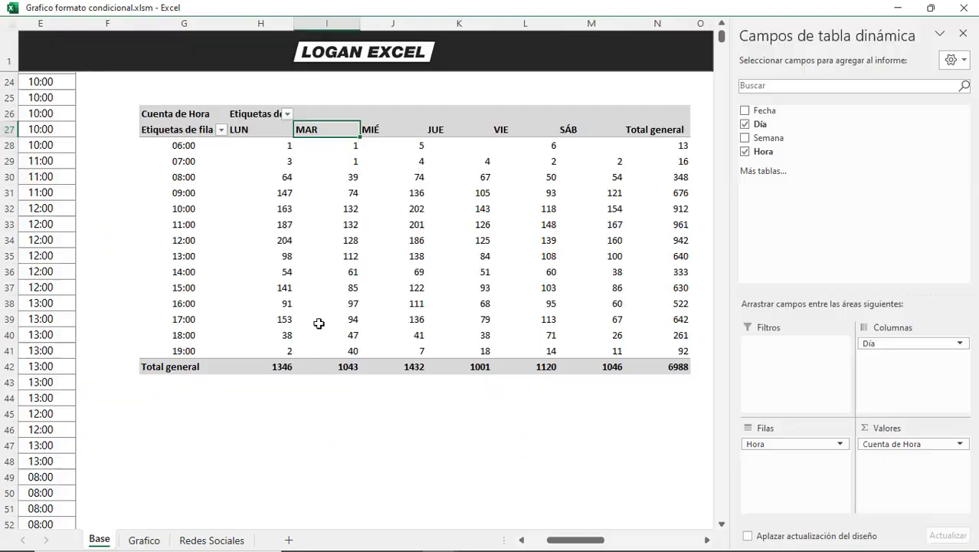
pyautogui.scroll(1, 319, 323)
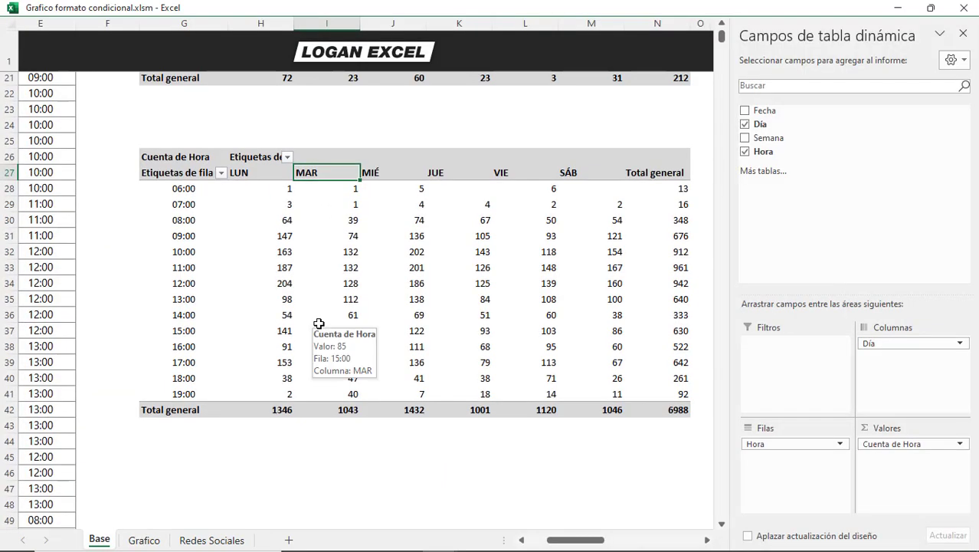
pyautogui.hotkey('ctrl', 'pagedown')
# - Select a block of LUN–SÁB hourly counts in the Base pivot, then go back to Grafico
pyautogui.scroll(-1, 195, 328)
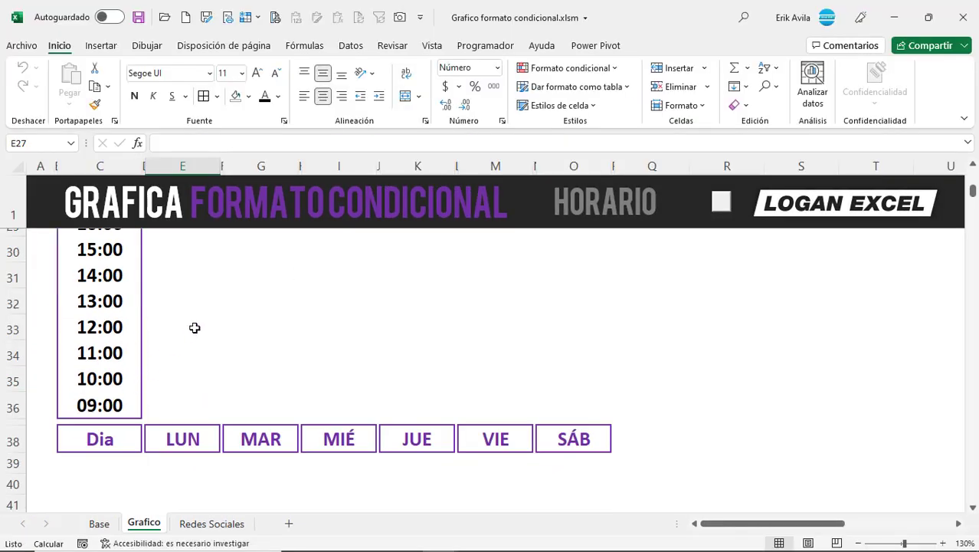
pyautogui.scroll(2, 195, 328)
pyautogui.scroll(-1, 195, 337)
pyautogui.scroll(-1, 194, 345)
pyautogui.scroll(3, 195, 347)
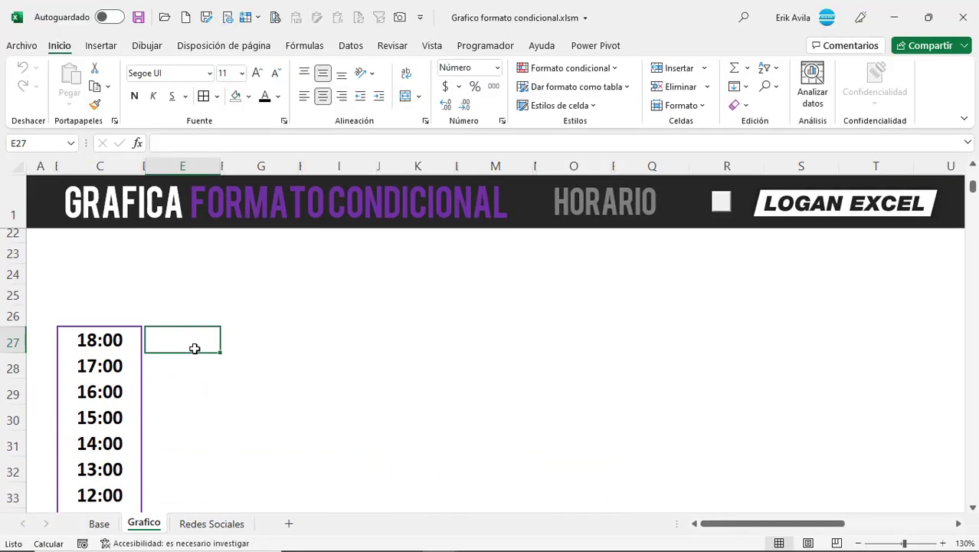
pyautogui.hotkey('ctrl', 'pageup')
pyautogui.click(331, 380)
pyautogui.moveTo(272, 329); pyautogui.dragTo(280, 364)
pyautogui.scroll(-1, 277, 391)
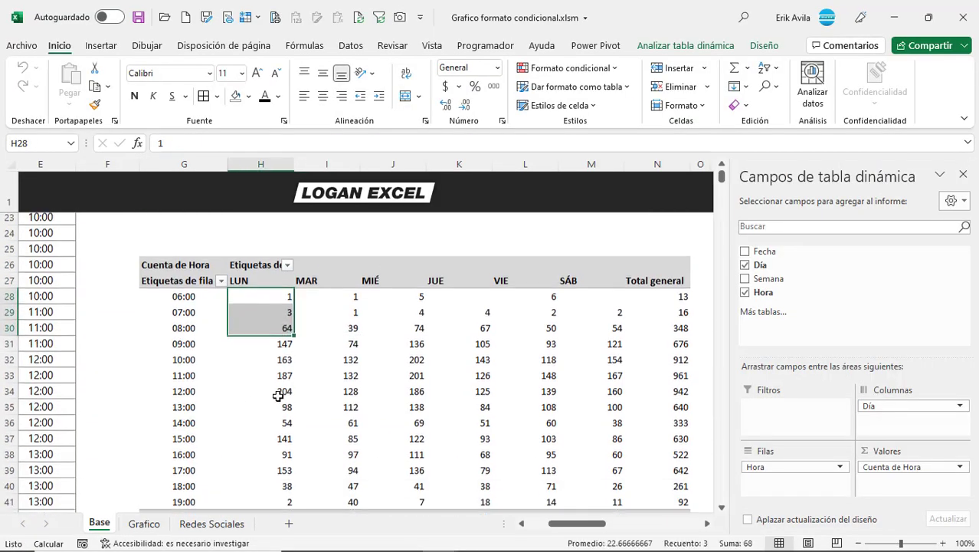
pyautogui.moveTo(181, 335); pyautogui.dragTo(591, 443)
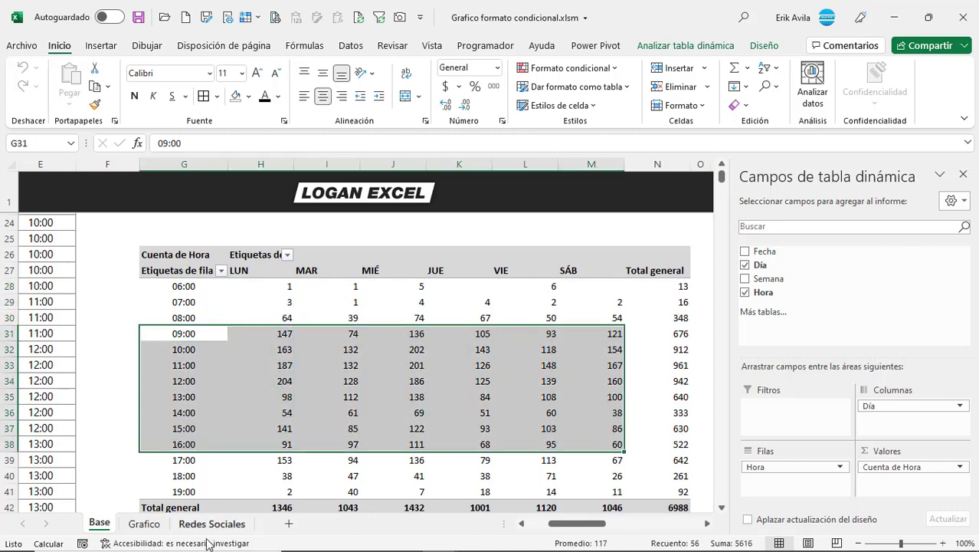
pyautogui.click(144, 523)
# - Start E27's INDICE formula using the absolute pivot range Base!$H$28:$M$41
pyautogui.write('=I')
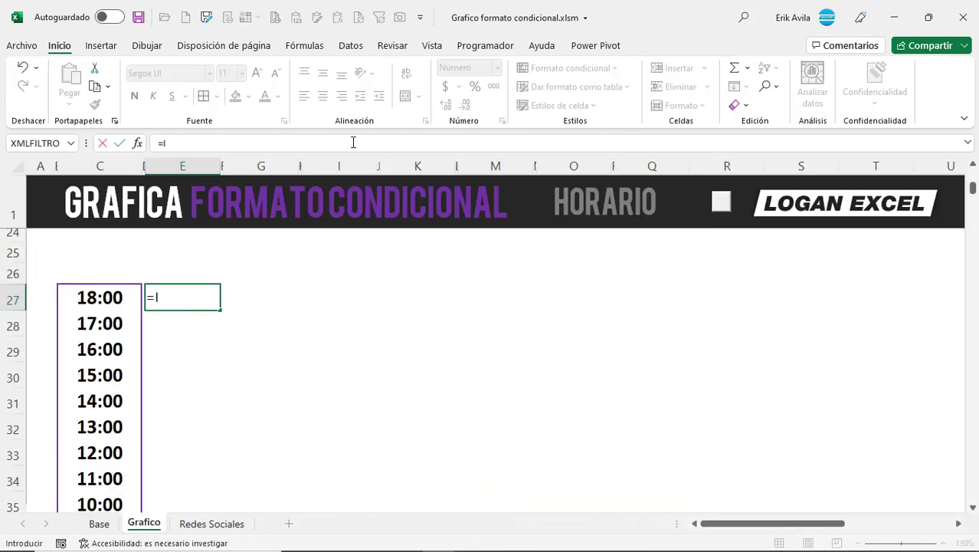
pyautogui.write('NDICE(')
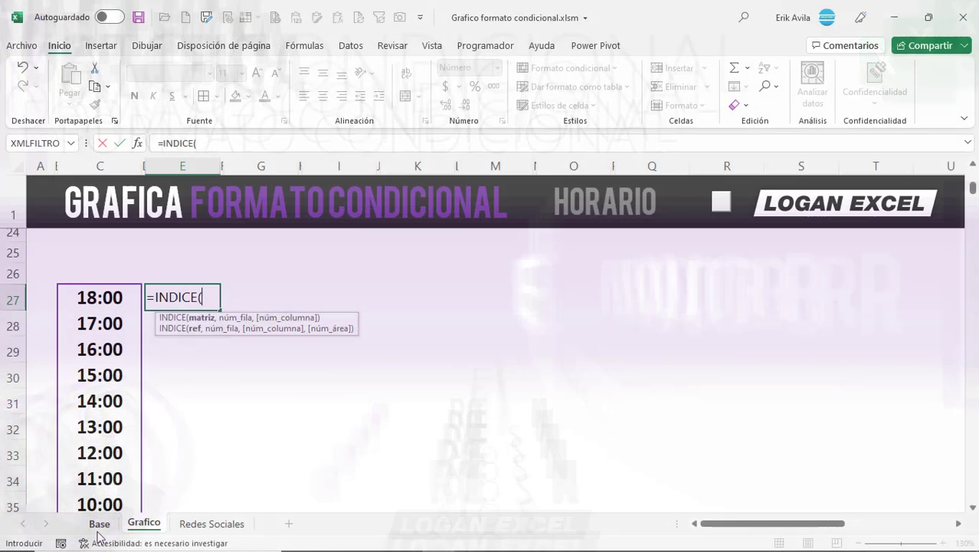
pyautogui.click(110, 519)
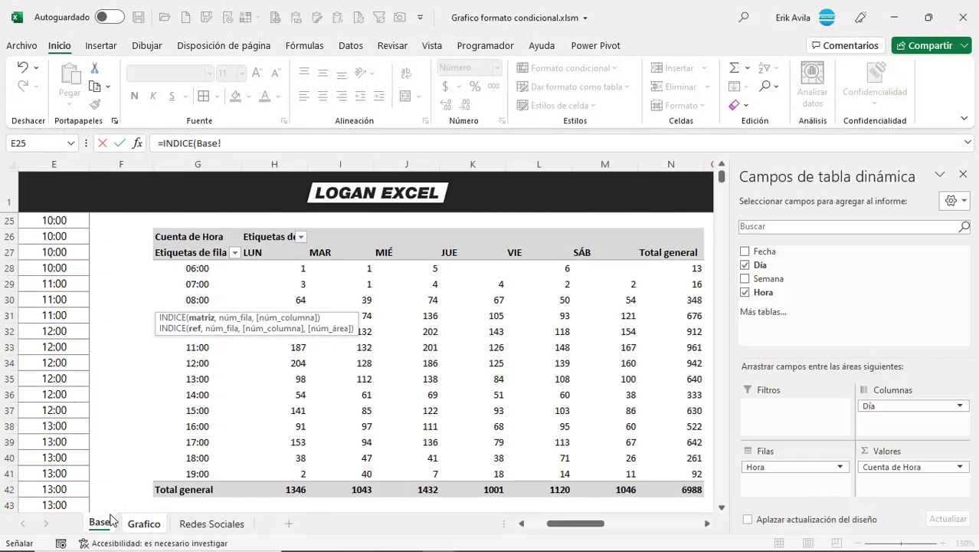
pyautogui.moveTo(283, 272)
pyautogui.mouseDown()
pyautogui.moveTo(557, 414)
pyautogui.moveTo(619, 467)
pyautogui.mouseUp()
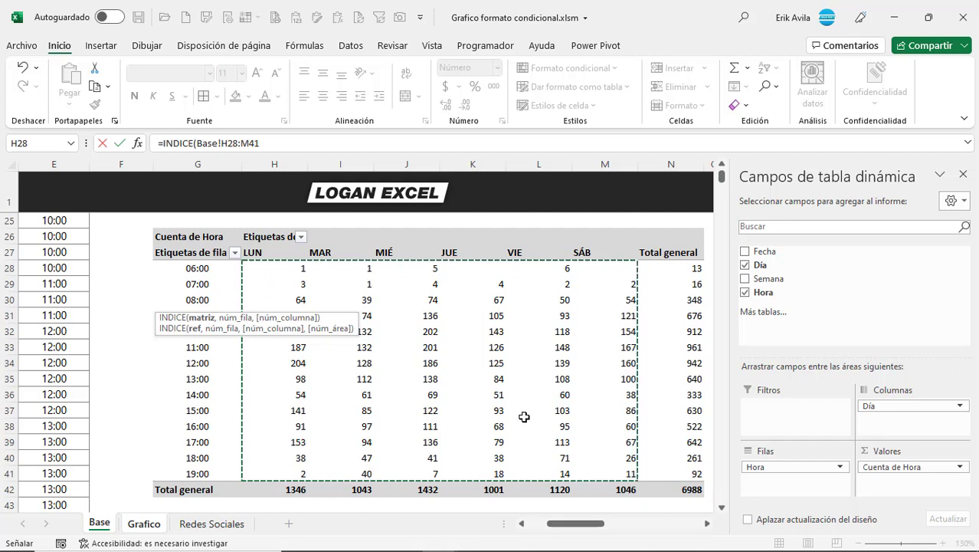
pyautogui.press('F4')
pyautogui.write('$M$41,')
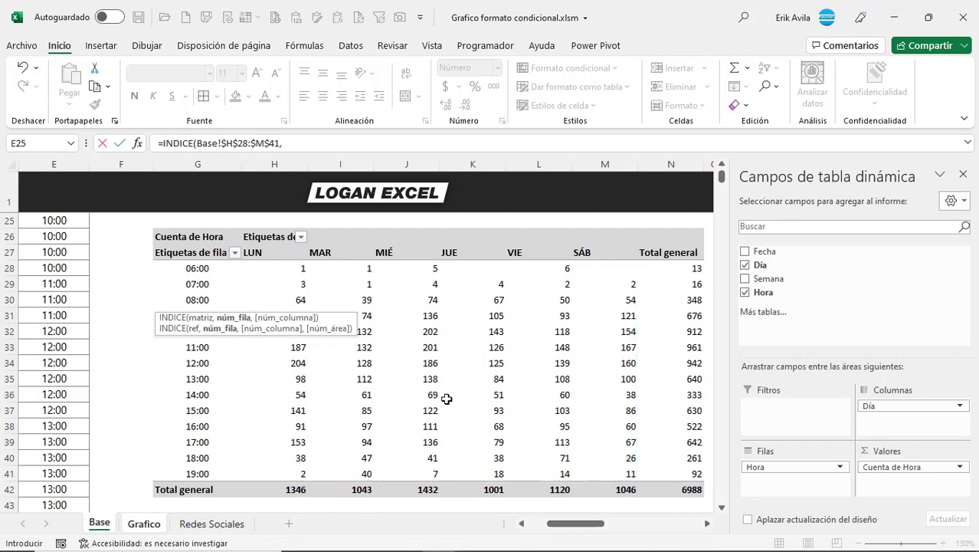
# - Add COINCIDIR(Grafico!$C27,Base!$G$28:$G$41,0) as the INDICE row argument
pyautogui.click(155, 524)
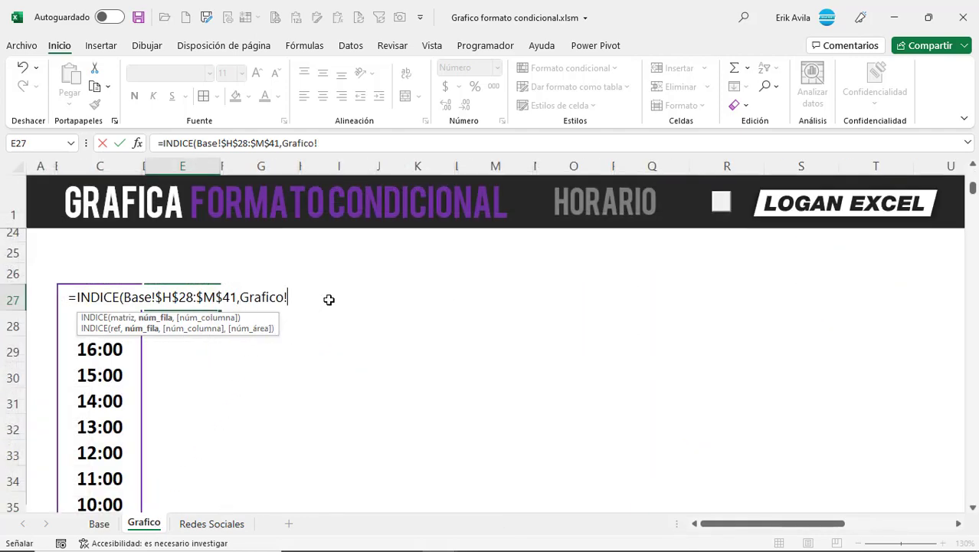
pyautogui.press('BackSpace')
pyautogui.press('BackSpace')
pyautogui.press('BackSpace')
pyautogui.press('BackSpace')
pyautogui.press('BackSpace')
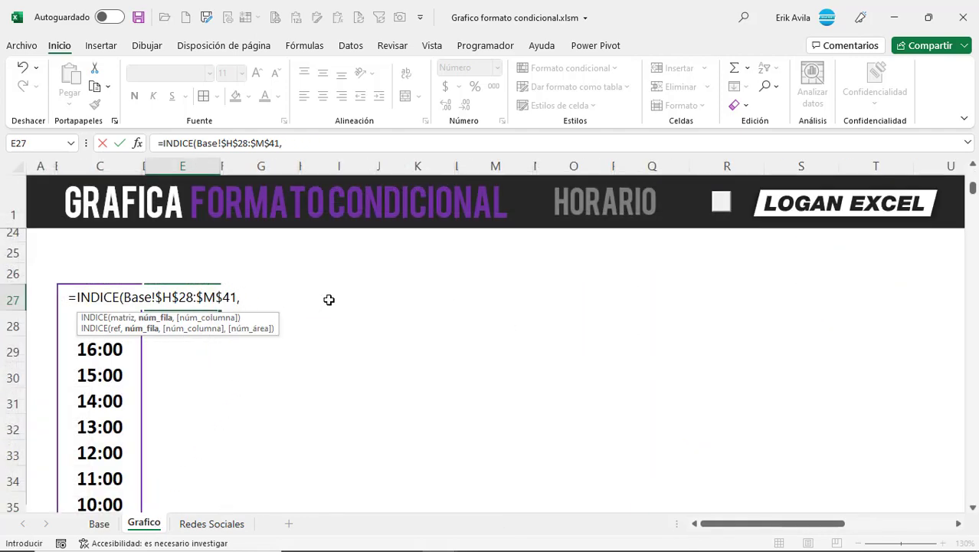
pyautogui.write('CO')
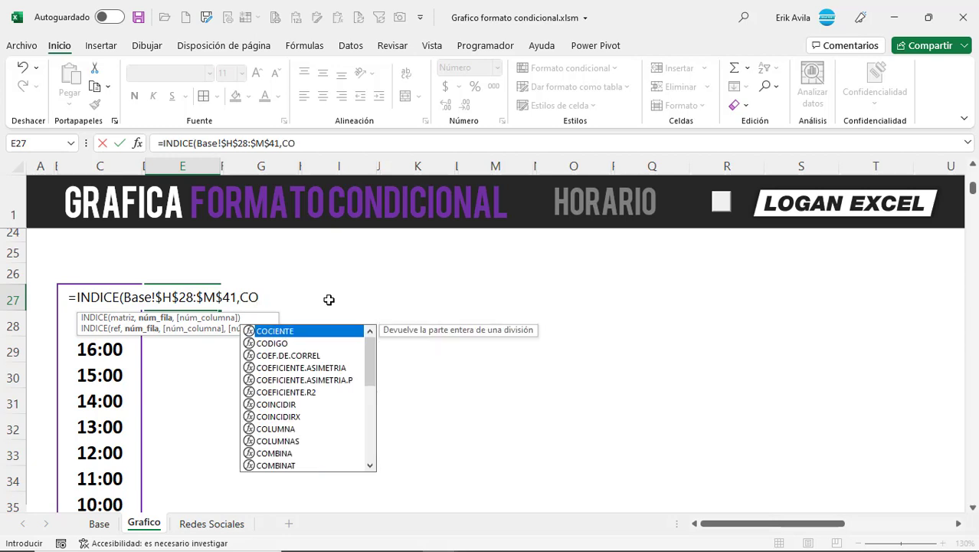
pyautogui.doubleClick(277, 404)
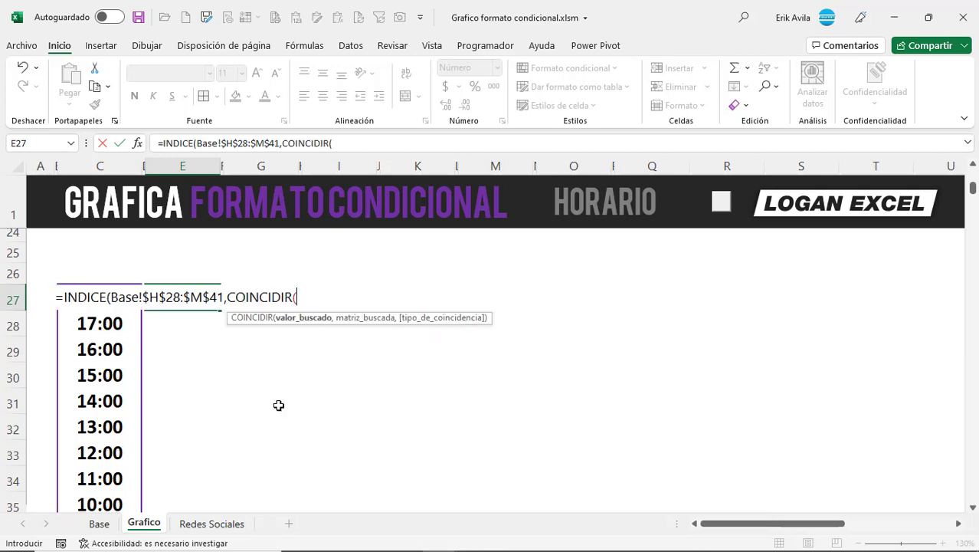
pyautogui.click(69, 331)
pyautogui.press('Up')
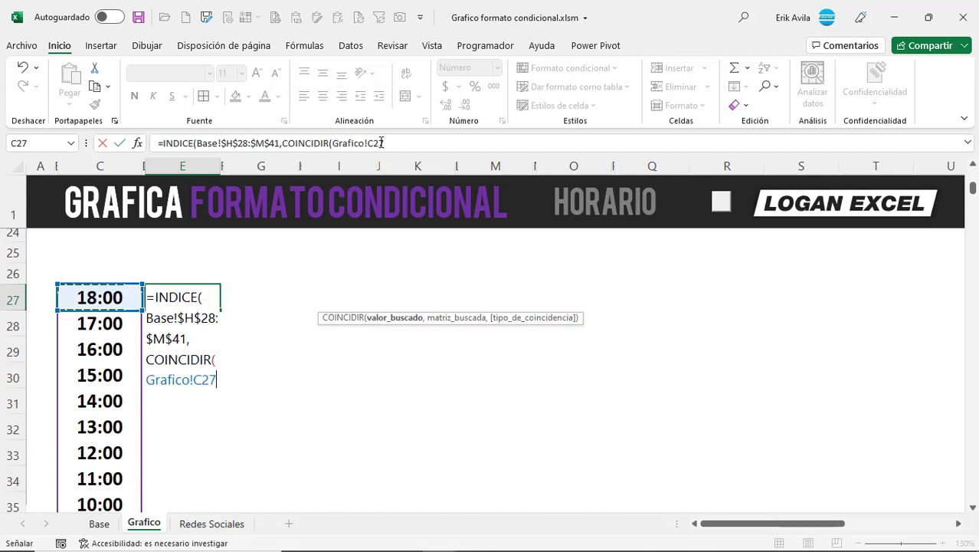
pyautogui.click(370, 144)
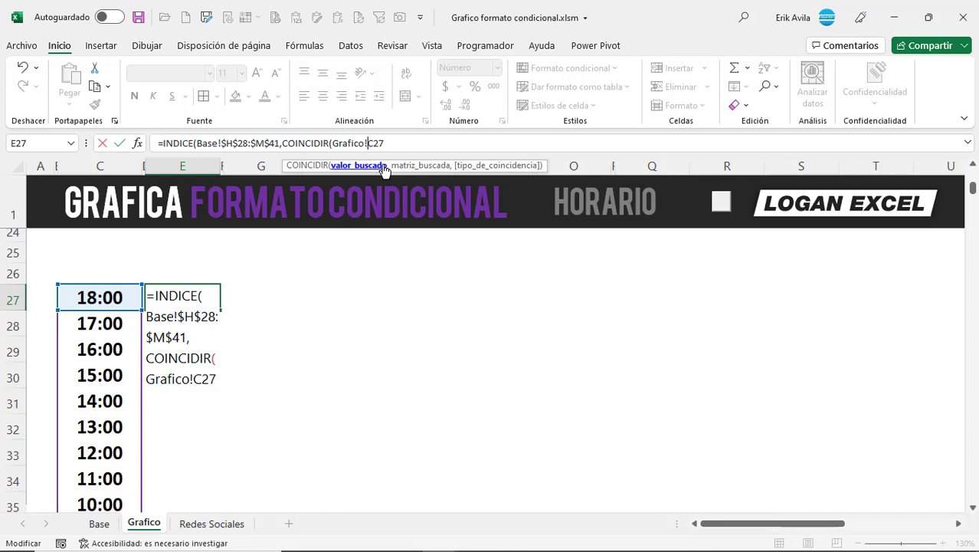
pyautogui.write('$41')
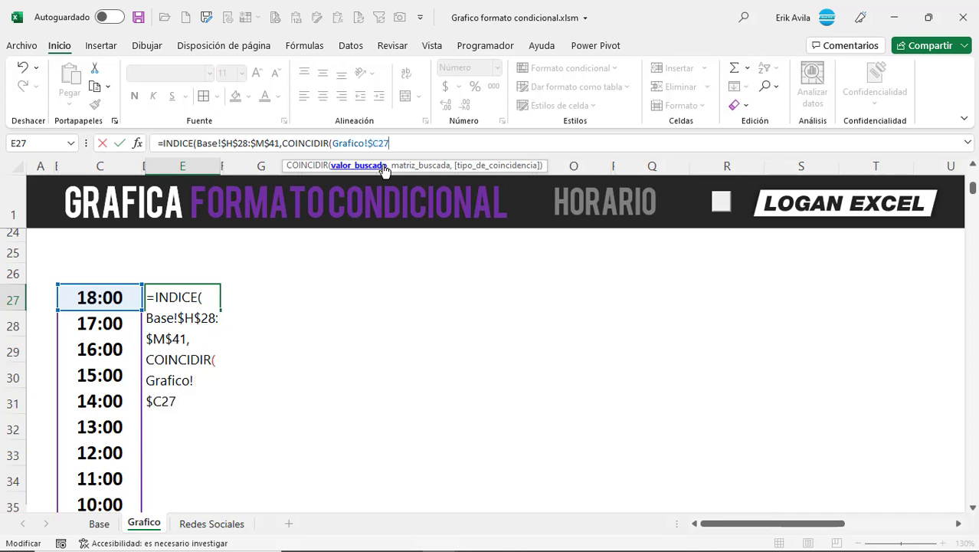
pyautogui.write(',')
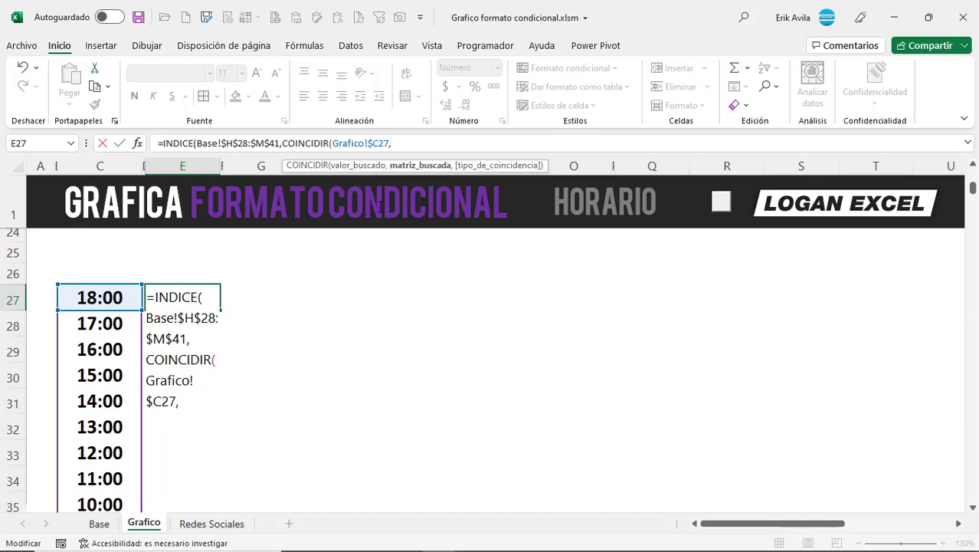
pyautogui.click(98, 524)
pyautogui.moveTo(197, 268); pyautogui.dragTo(216, 467)
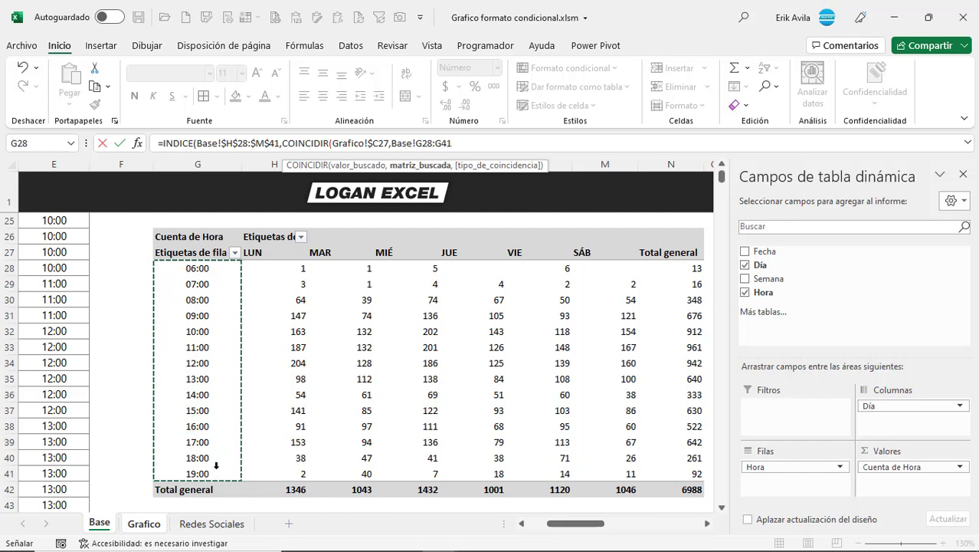
pyautogui.press('F4')
pyautogui.write('$G$41,')
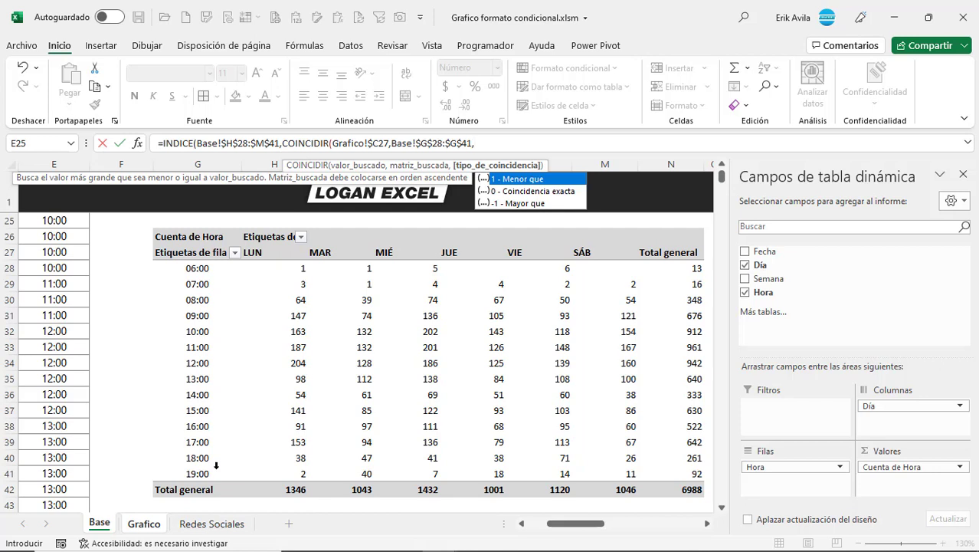
pyautogui.write('0)')
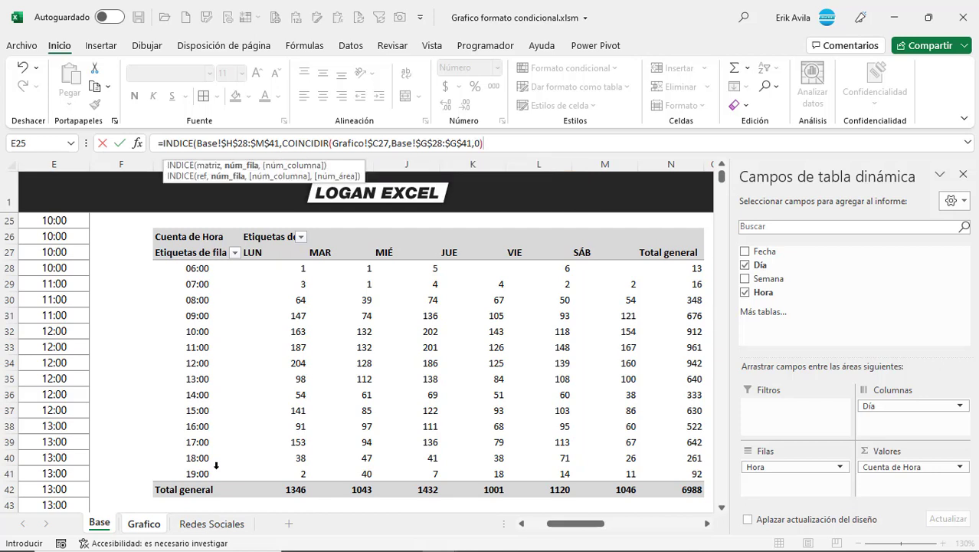
pyautogui.write(',')
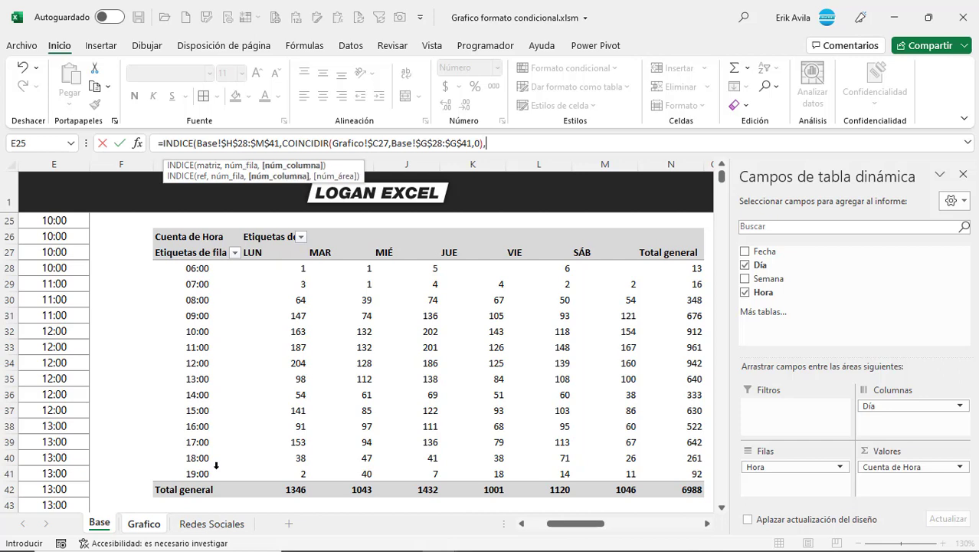
pyautogui.write('CO')
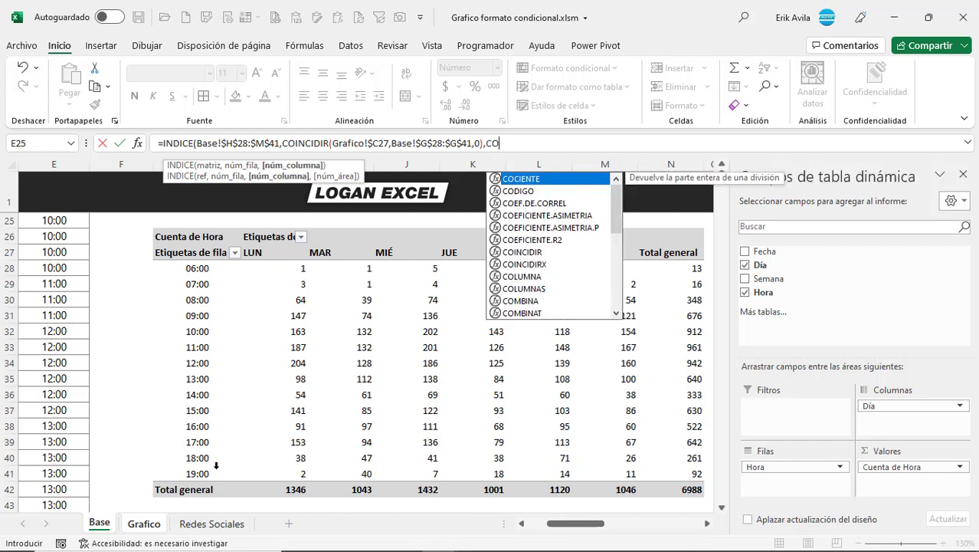
pyautogui.write('I')
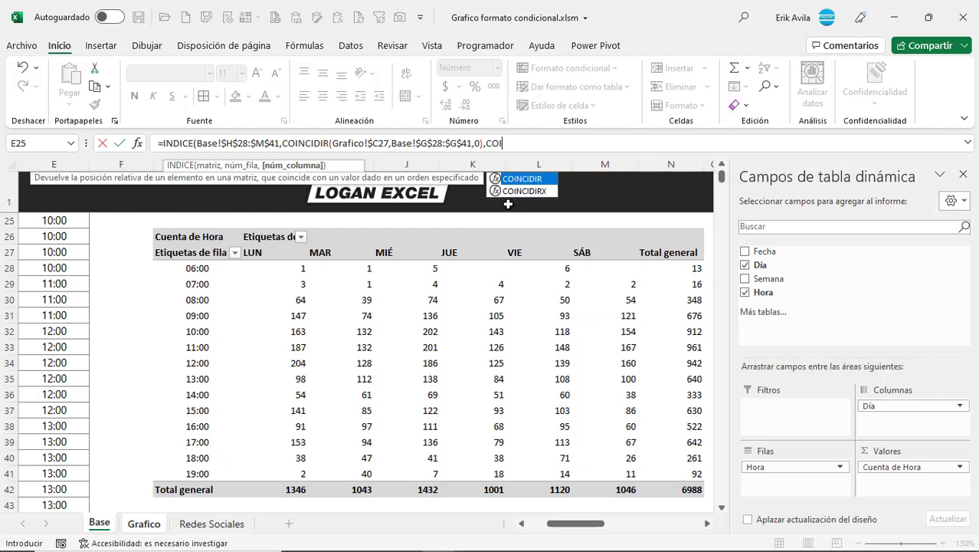
# - Add the weekday match of row-locked E38 against Base!$H$27:$M$27 and commit the E27 formula, returning 38
pyautogui.doubleClick(509, 181)
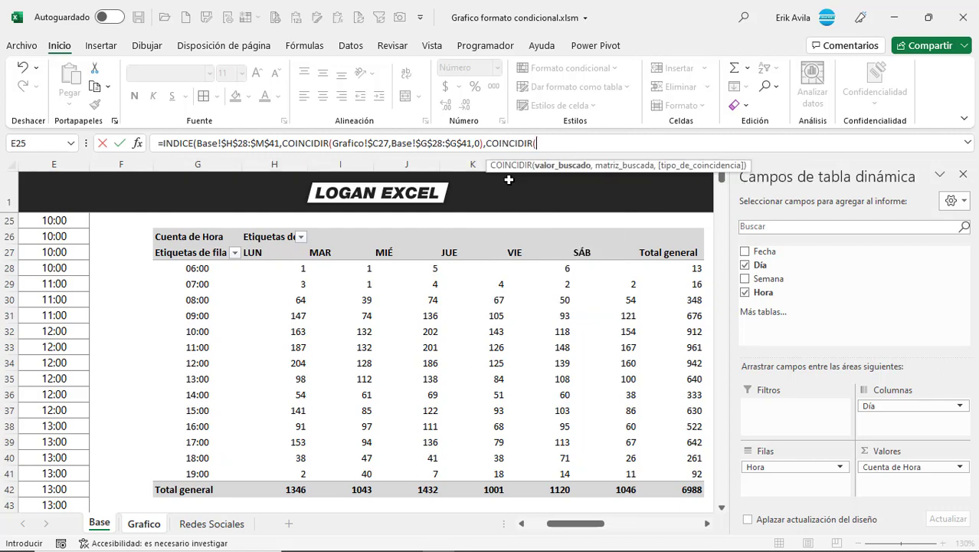
pyautogui.click(147, 523)
pyautogui.scroll(-2, 179, 462)
pyautogui.click(190, 399)
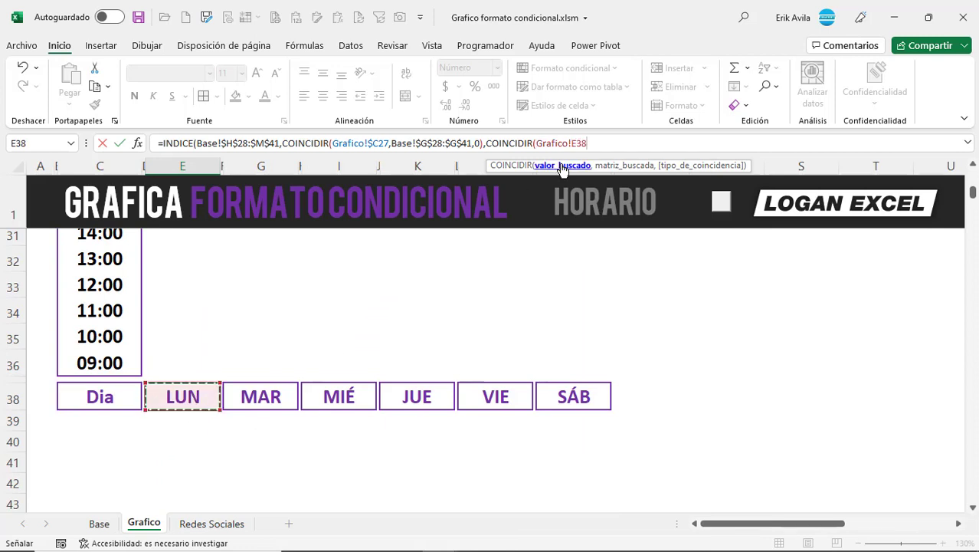
pyautogui.click(578, 143)
pyautogui.write('$')
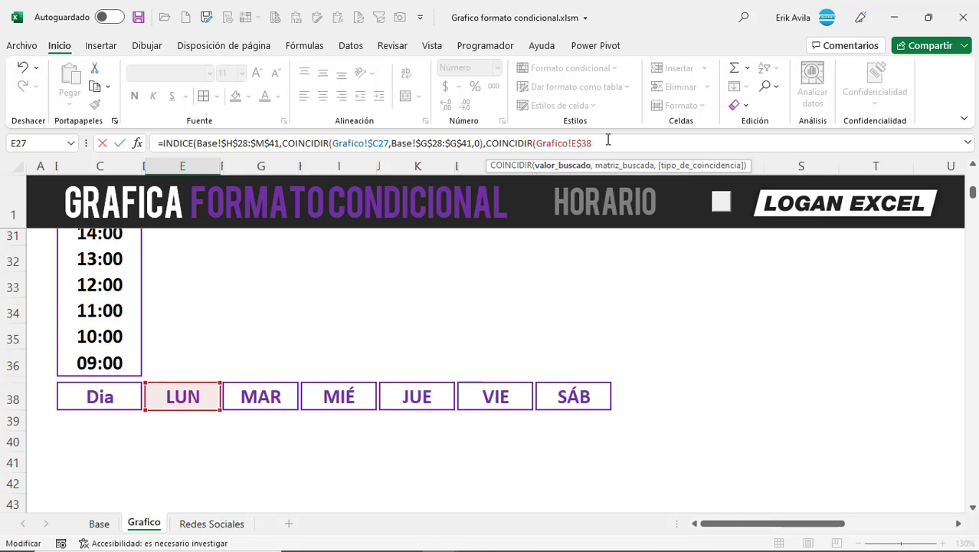
pyautogui.write(',')
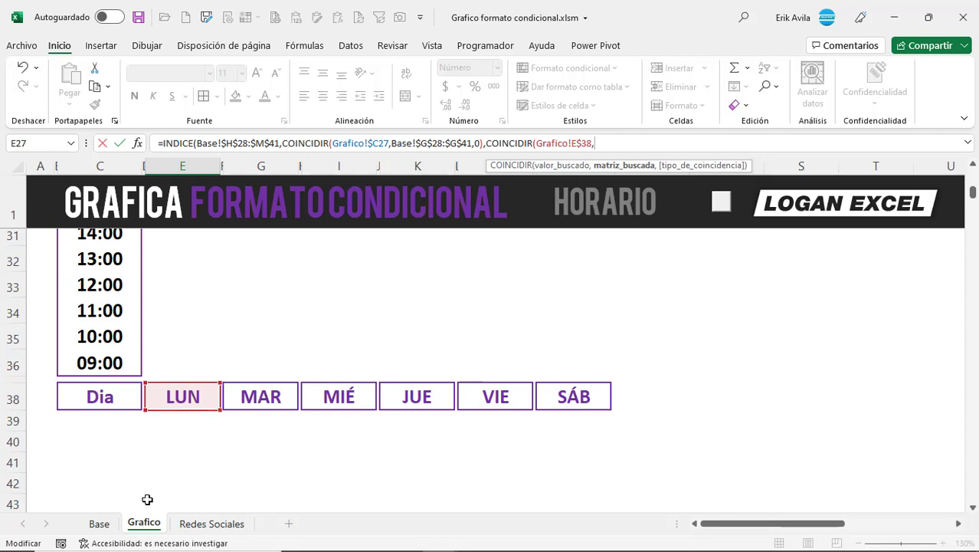
pyautogui.click(108, 523)
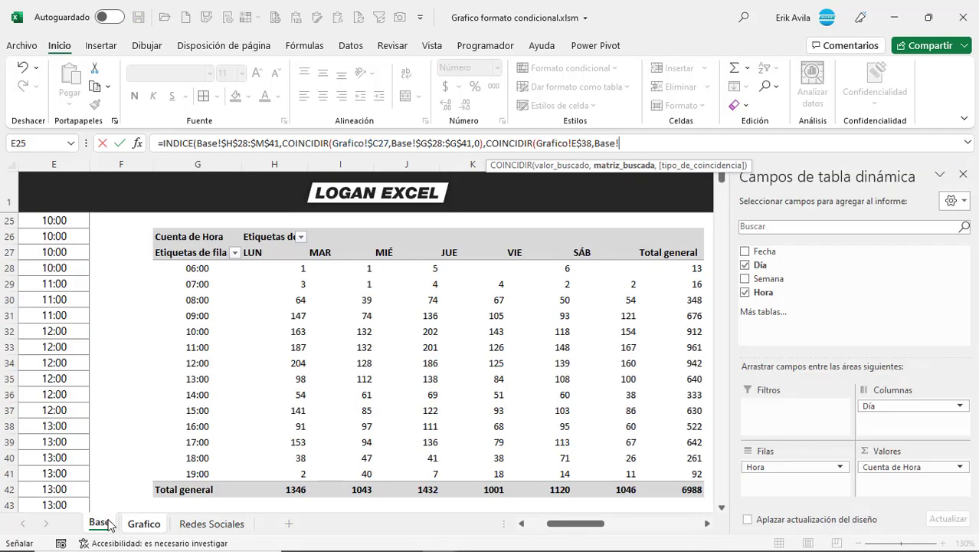
pyautogui.click(265, 253)
pyautogui.moveTo(300, 252); pyautogui.dragTo(601, 255)
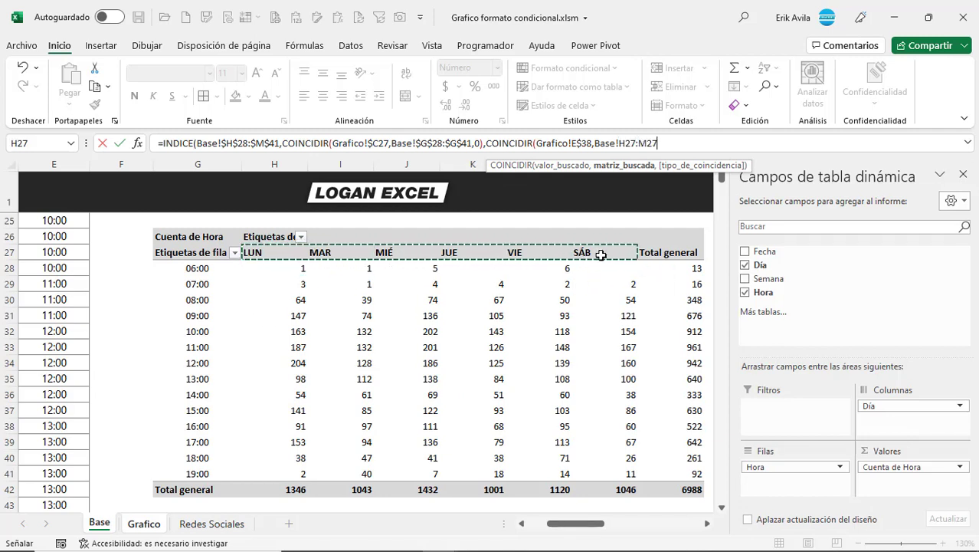
pyautogui.press('F4')
pyautogui.write('$M$27,0')
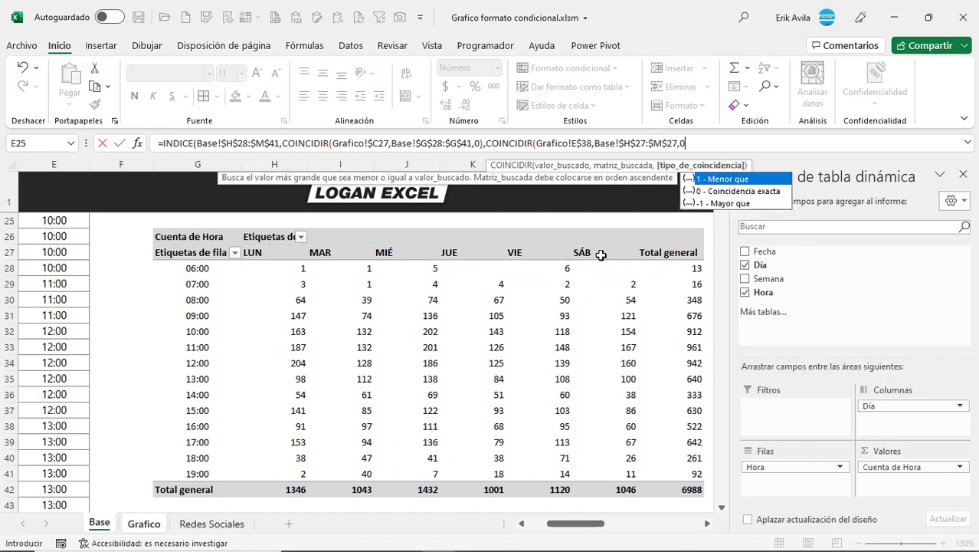
pyautogui.write(')')
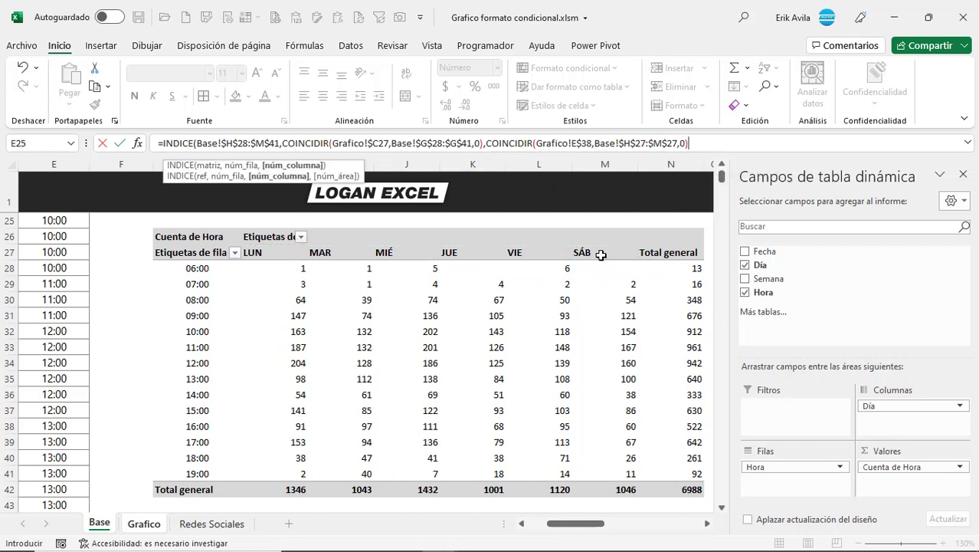
pyautogui.write(')')
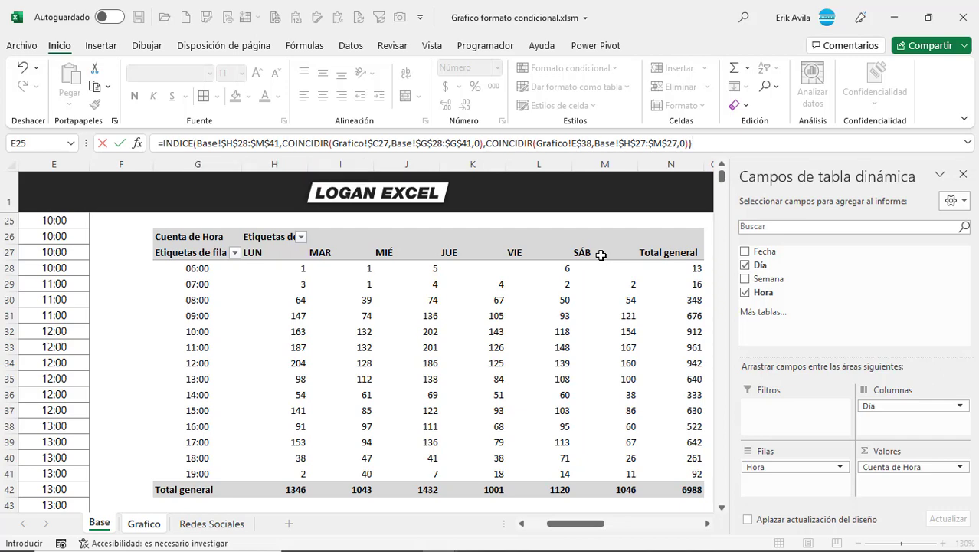
pyautogui.press('Return')
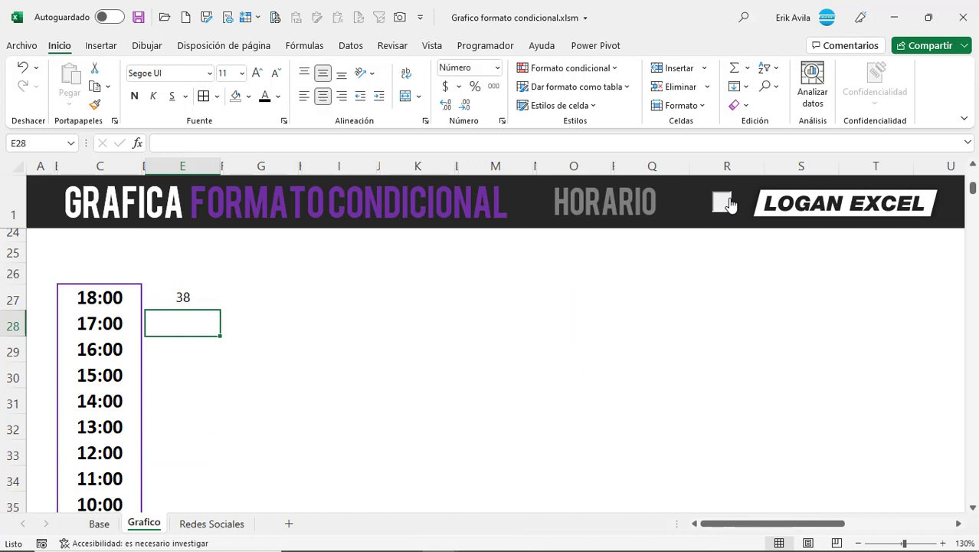
# - Copy the E27 formula down the LUN column from 18:00 to 09:00
pyautogui.hotkey('ctrl', 'shift', 'F1')
pyautogui.click(145, 139)
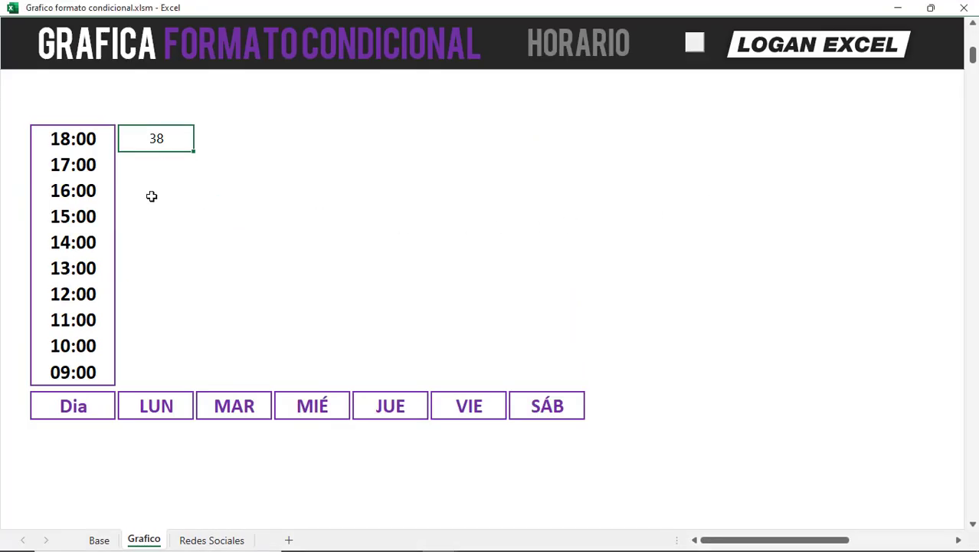
pyautogui.hotkey('ctrl', 'c')
pyautogui.moveTo(160, 139); pyautogui.dragTo(157, 372)
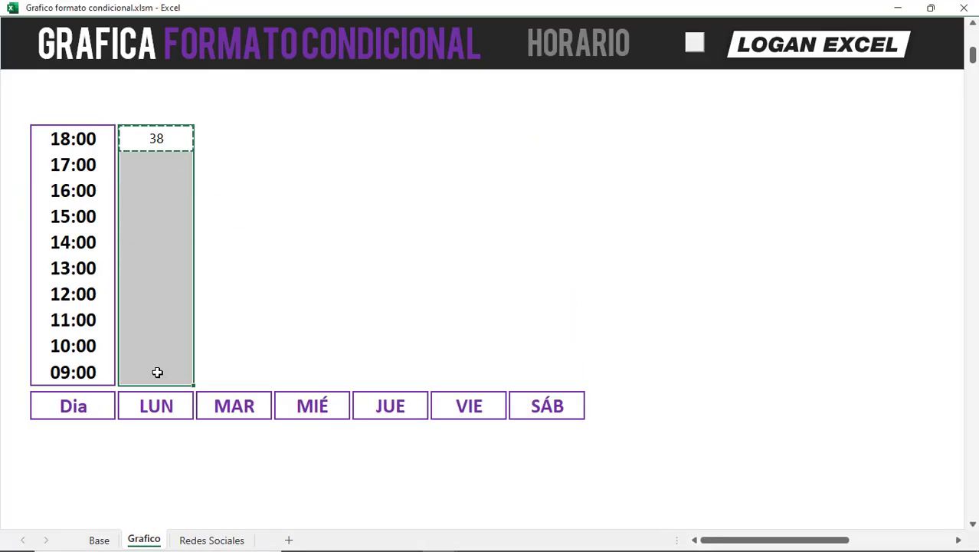
pyautogui.hotkey('ctrl', 'v')
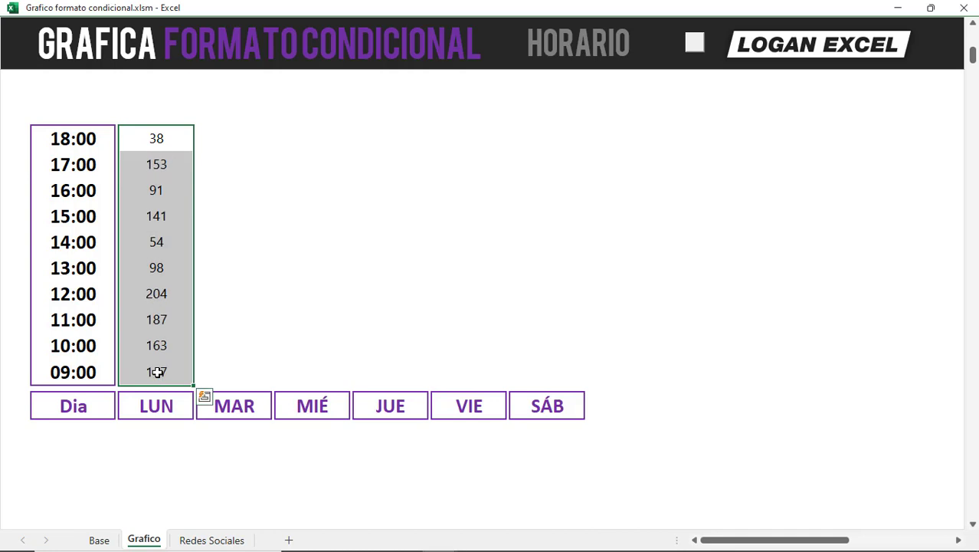
# - Paste the LUN column formulas into the MAR, MIÉ, JUE, VIE and SÁB columns
pyautogui.hotkey('ctrl', 'c')
pyautogui.click(226, 134)
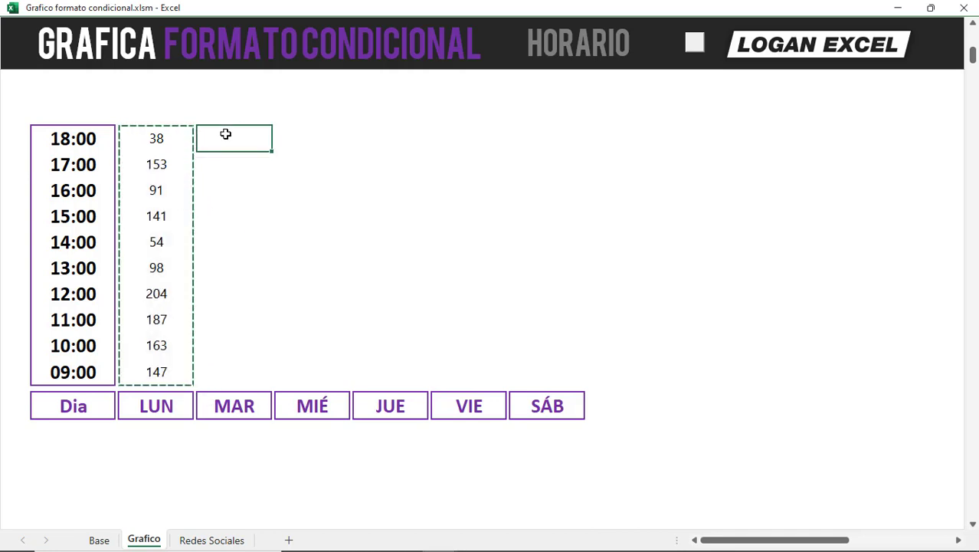
pyautogui.hotkey('ctrl', 'v')
pyautogui.click(328, 138)
pyautogui.hotkey('ctrl', 'v')
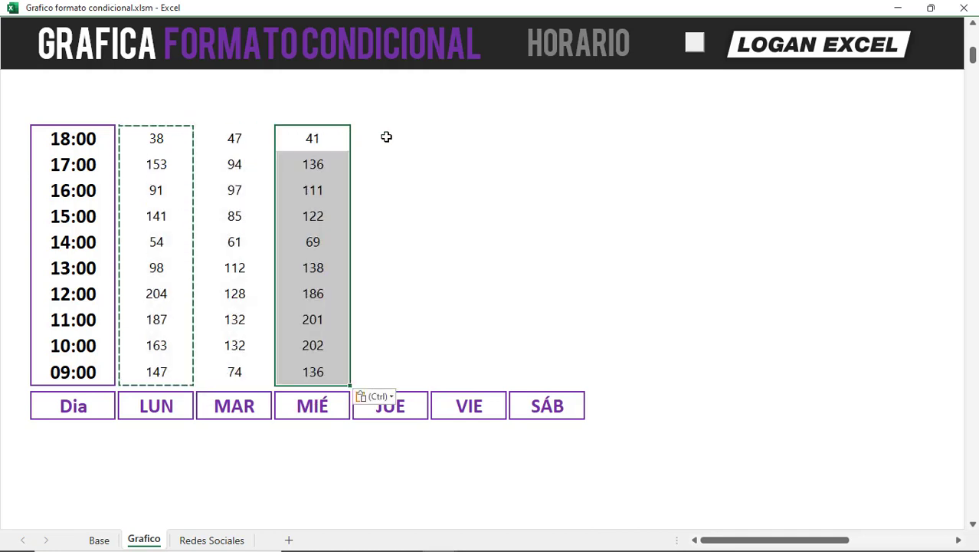
pyautogui.click(386, 136)
pyautogui.hotkey('ctrl', 'v')
pyautogui.click(436, 140)
pyautogui.hotkey('ctrl', 'v')
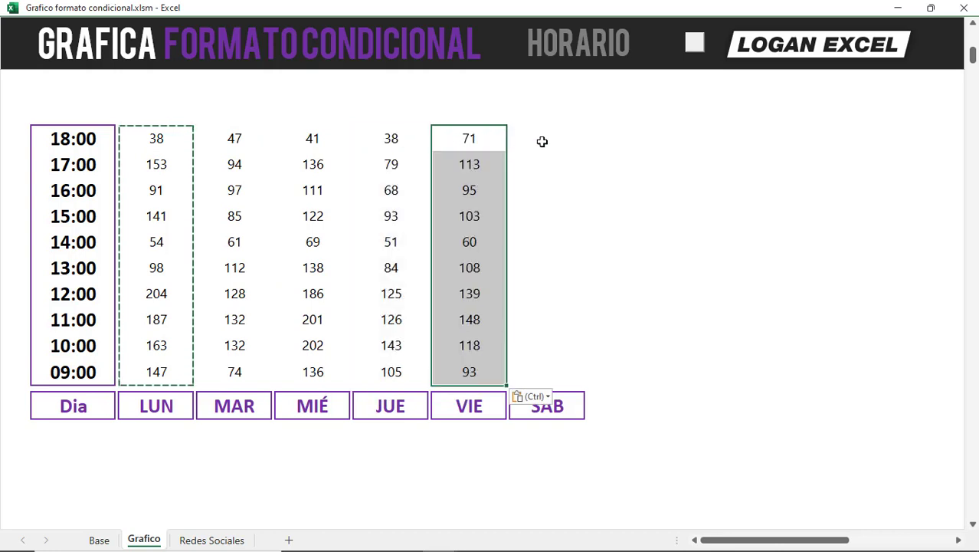
pyautogui.click(537, 143)
pyautogui.hotkey('ctrl', 'v')
pyautogui.press('Escape')
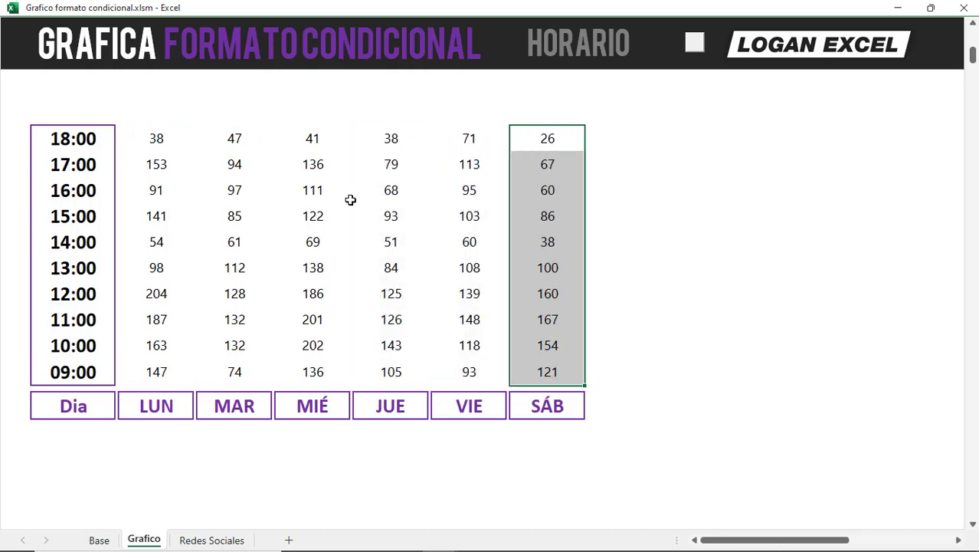
pyautogui.click(350, 200)
pyautogui.click(217, 174)
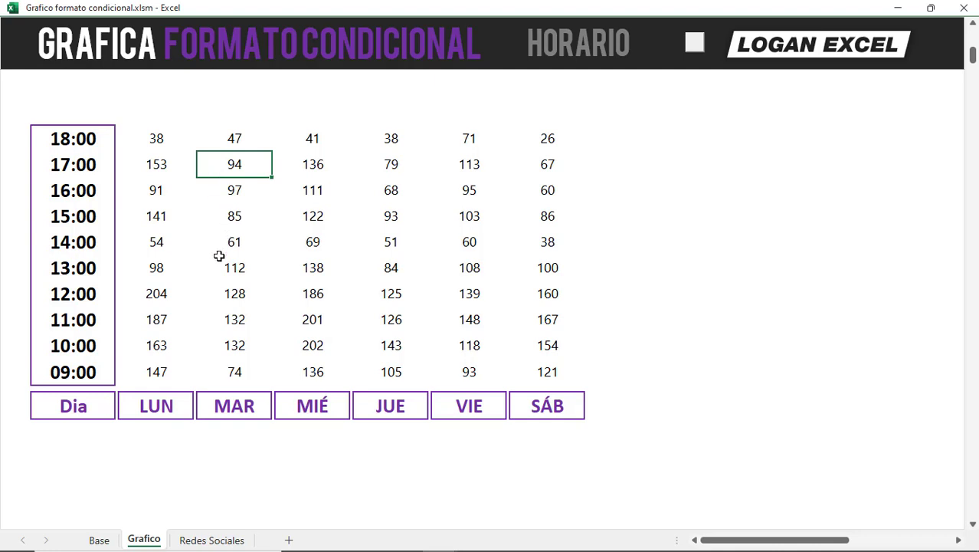
pyautogui.scroll(1, 219, 256)
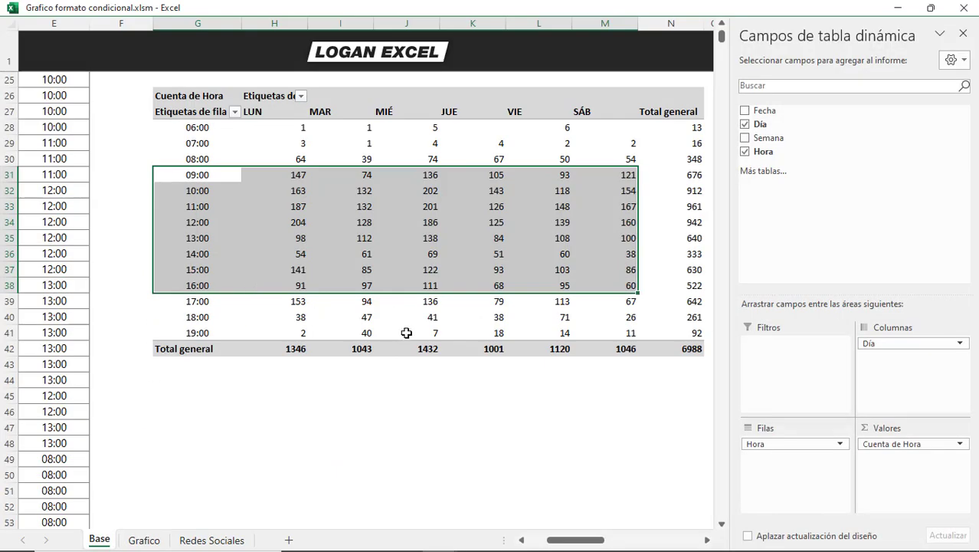
# - Insert a Semana slicer for the Base pivot table via Analizar tabla dinámica > Insertar Segmentación de datos
pyautogui.click(406, 333)
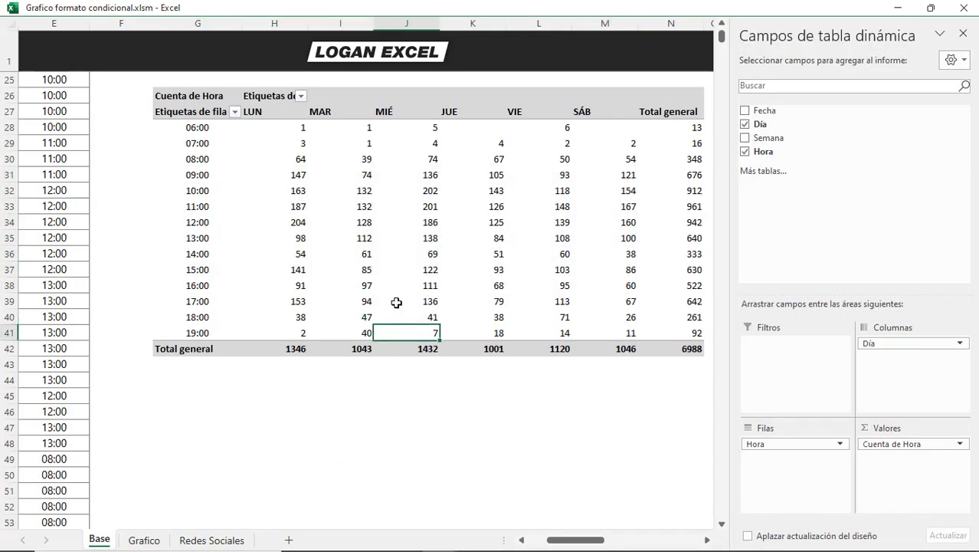
pyautogui.scroll(1, 396, 303)
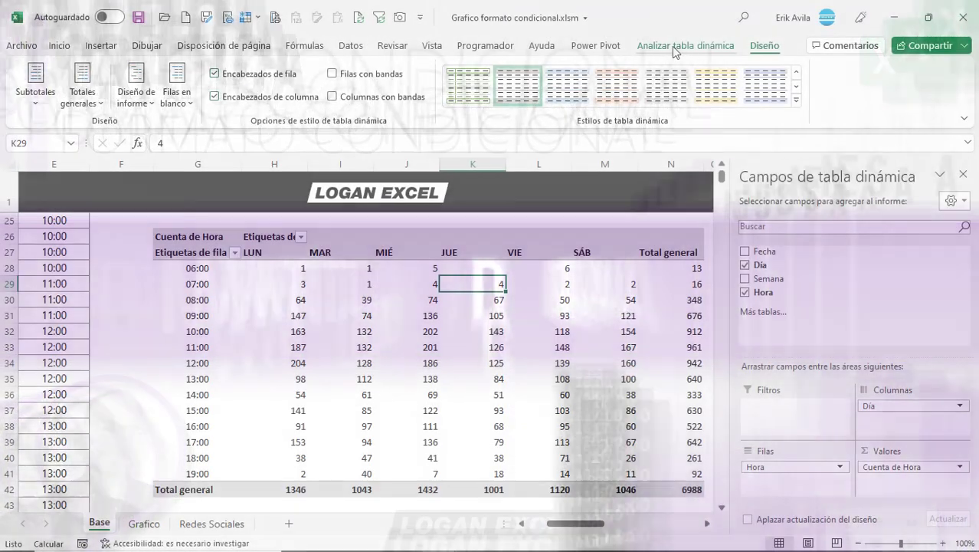
pyautogui.click(672, 46)
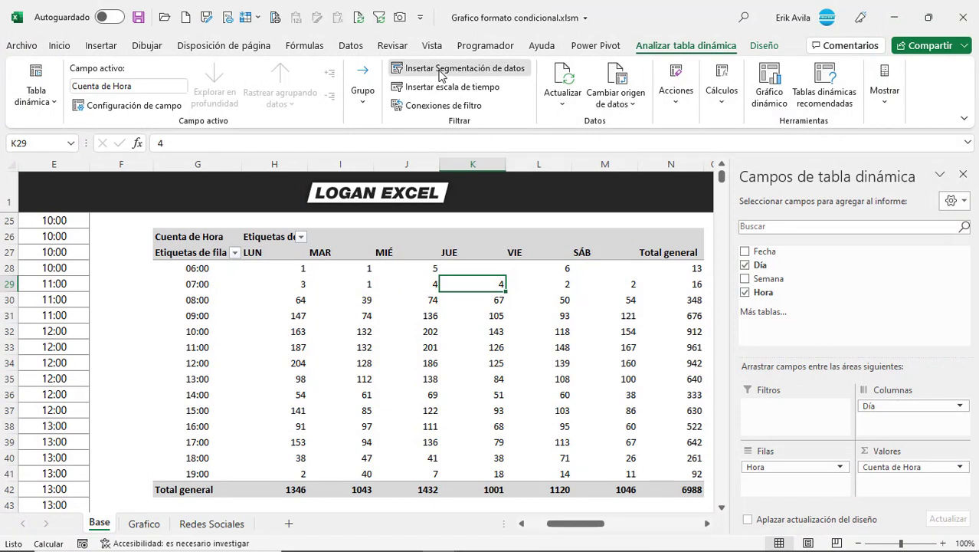
pyautogui.click(439, 71)
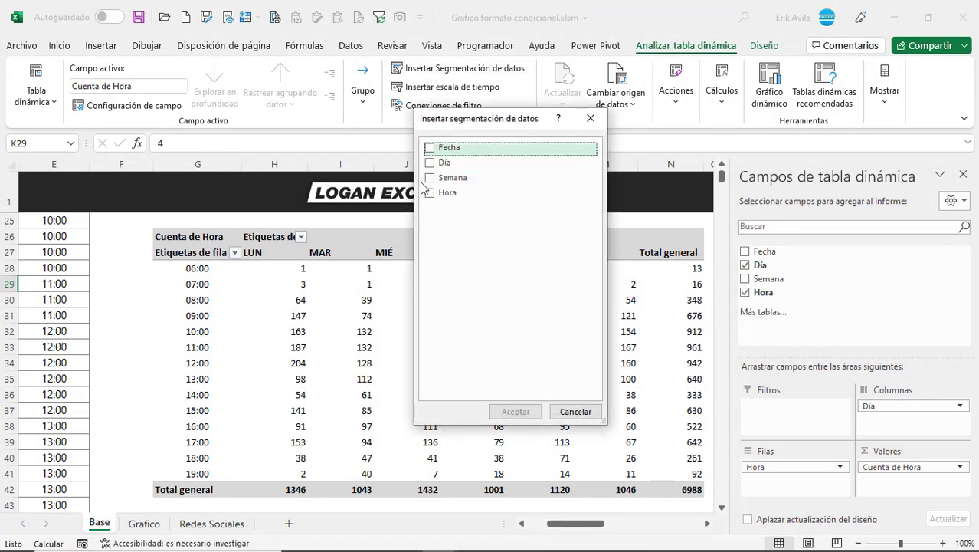
pyautogui.click(430, 178)
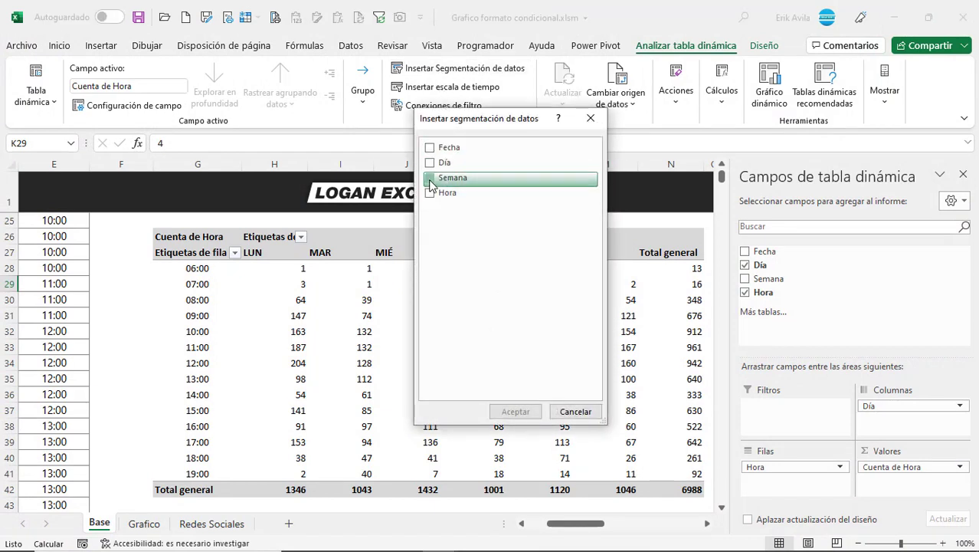
pyautogui.click(509, 411)
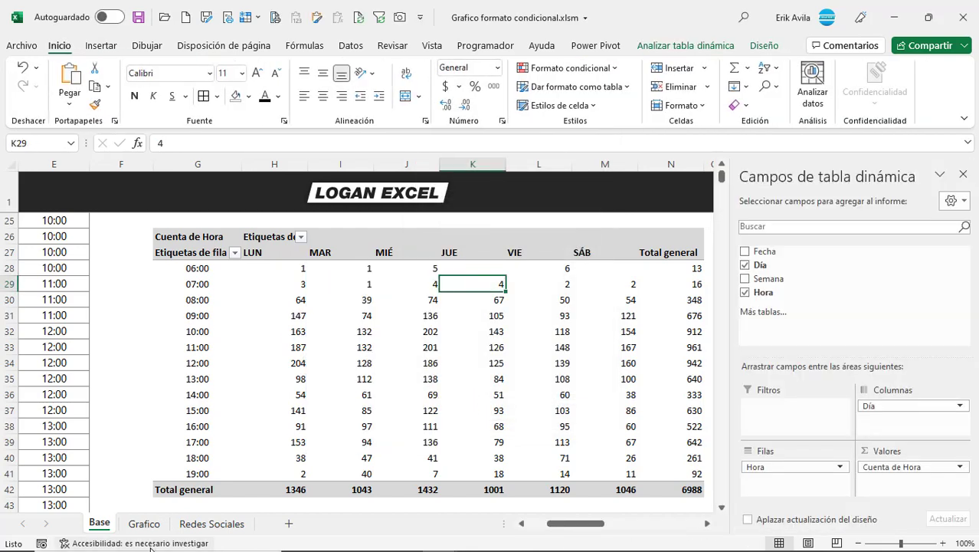
pyautogui.click(144, 523)
# - Paste the Semana slicer at R27, give it 3 button columns, lengthen it and apply a grey style
pyautogui.click(749, 298)
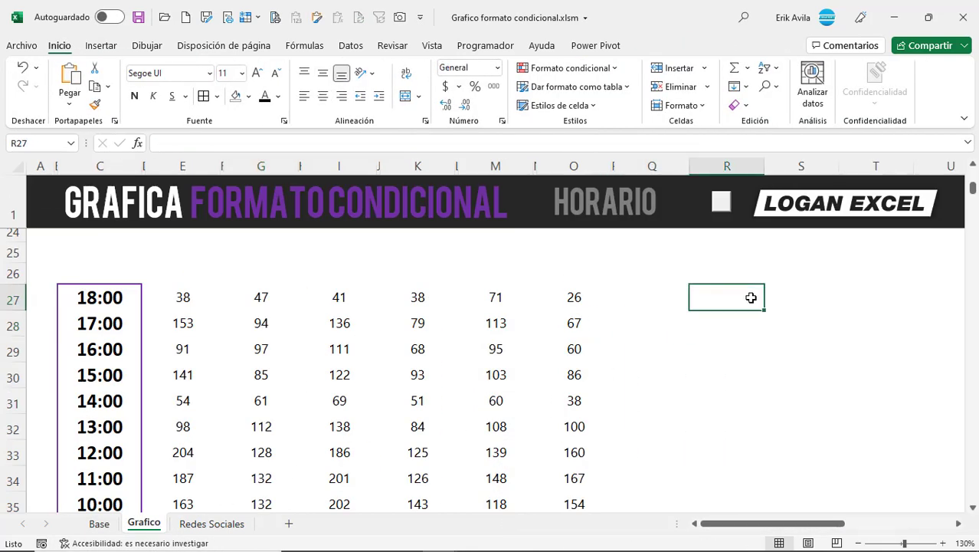
pyautogui.hotkey('ctrl', 'v')
pyautogui.click(651, 297)
pyautogui.click(721, 295)
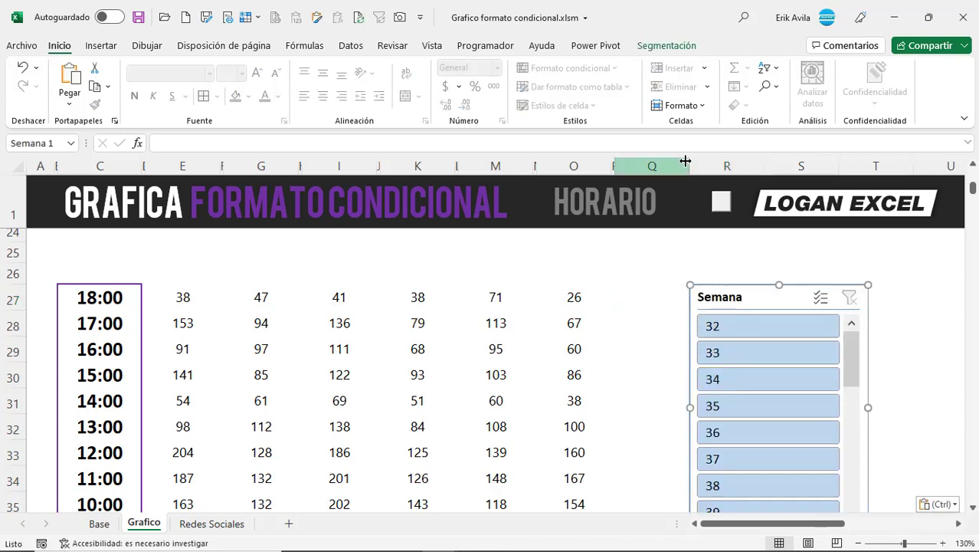
pyautogui.click(667, 46)
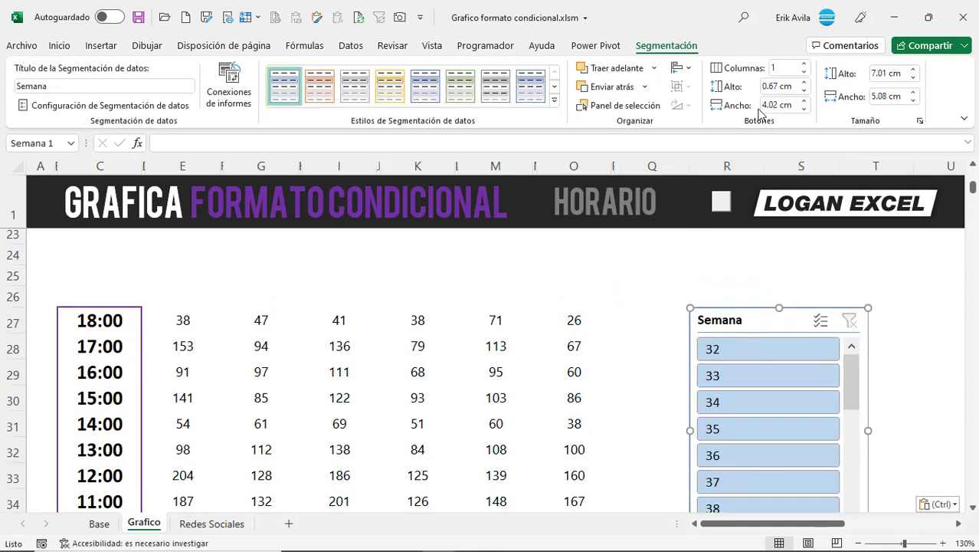
pyautogui.click(802, 68)
pyautogui.click(803, 67)
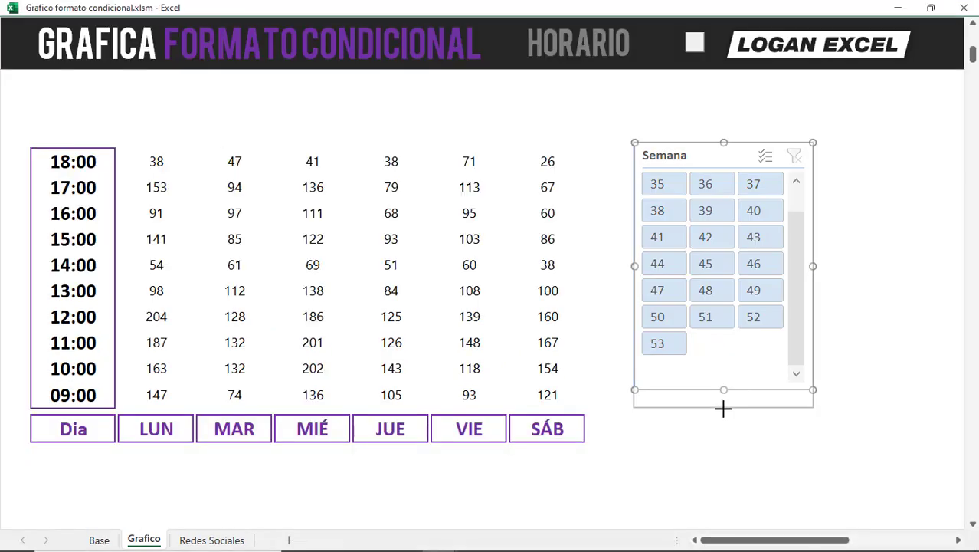
pyautogui.moveTo(724, 408); pyautogui.dragTo(724, 417)
pyautogui.hotkey('ctrl', 'shift', 'F1')
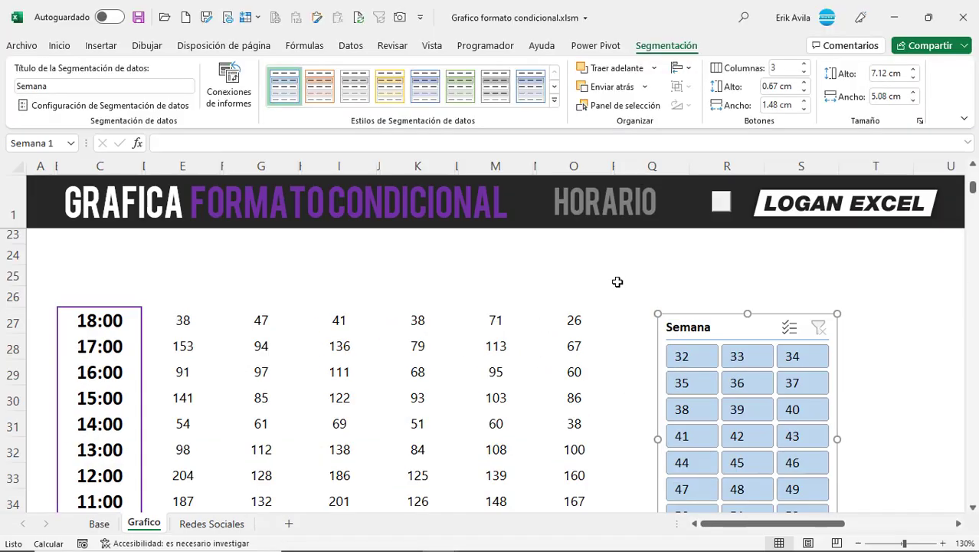
pyautogui.click(501, 80)
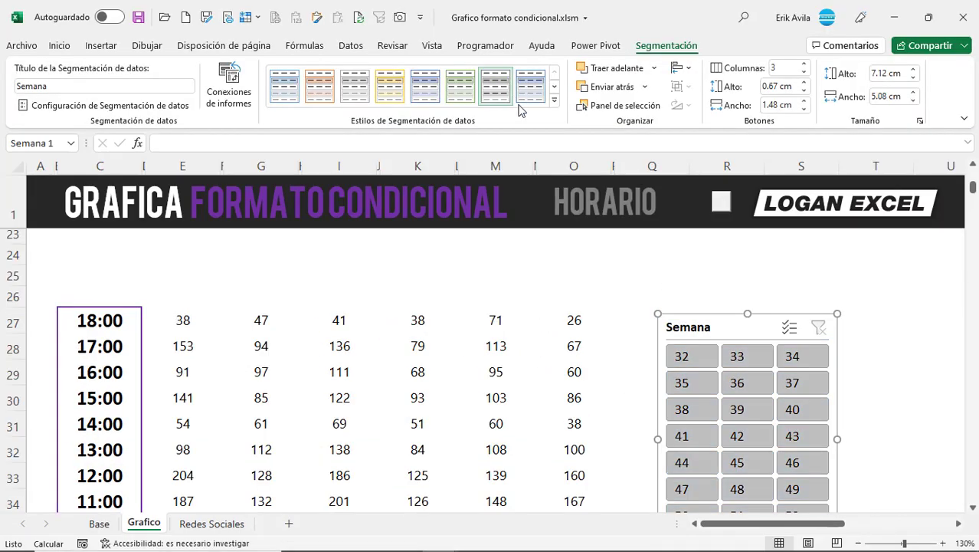
pyautogui.hotkey('ctrl', 'shift', 'F1')
pyautogui.click(605, 142)
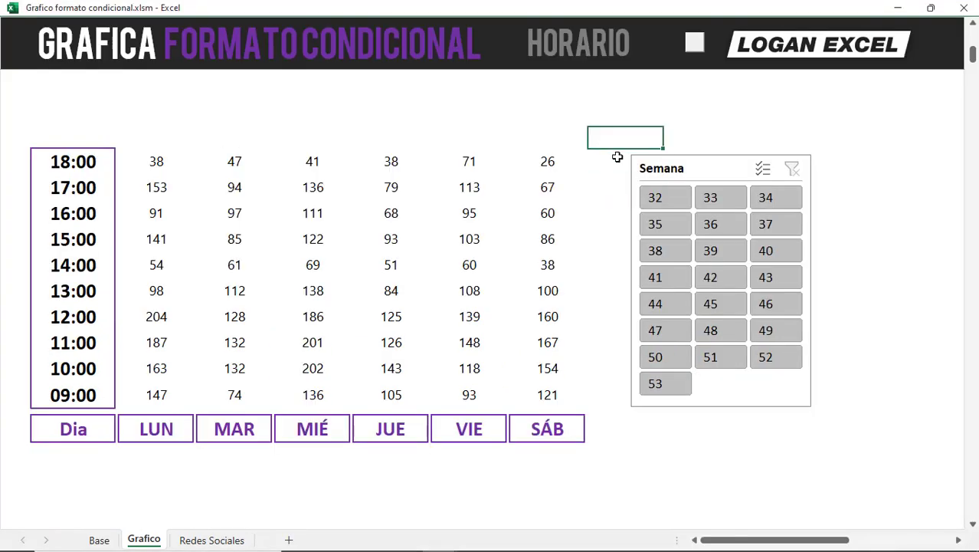
# - Filter the grid to each Semana week in turn, from week 32 through week 47
pyautogui.click(665, 199)
pyautogui.click(711, 201)
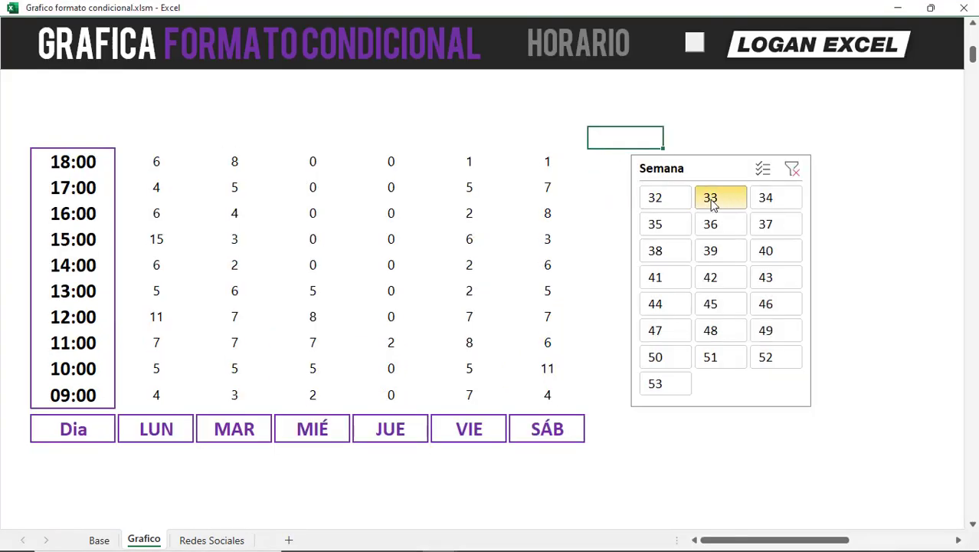
pyautogui.click(767, 199)
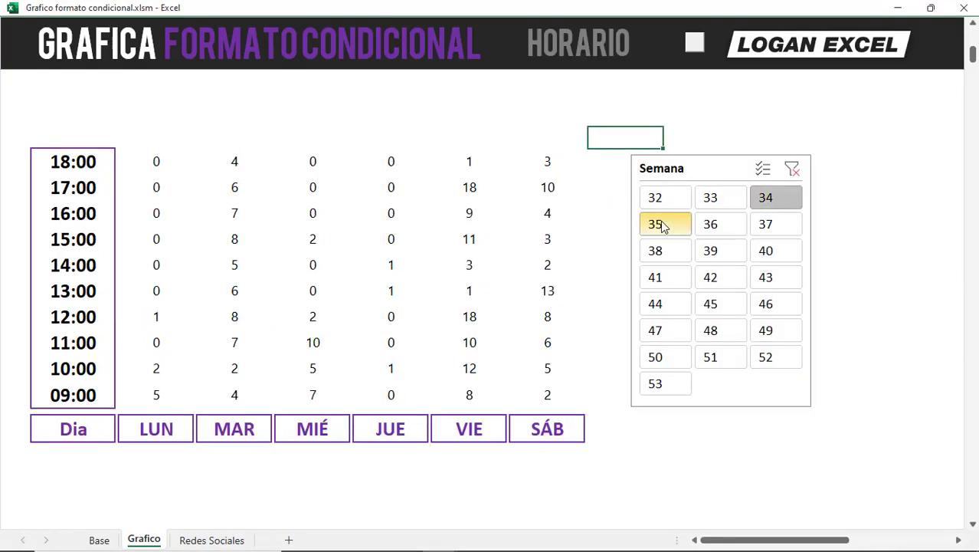
pyautogui.click(662, 227)
pyautogui.click(716, 227)
pyautogui.click(768, 232)
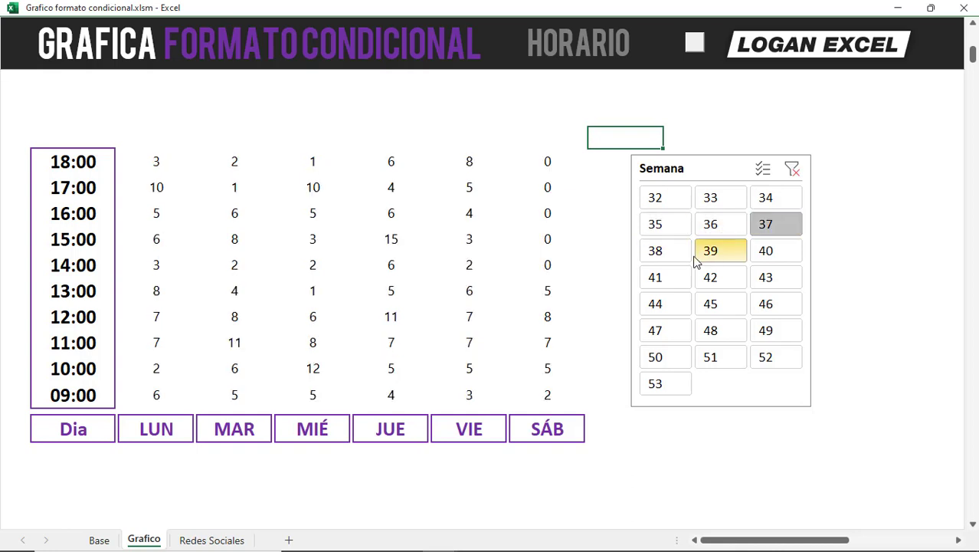
pyautogui.click(665, 257)
pyautogui.click(666, 282)
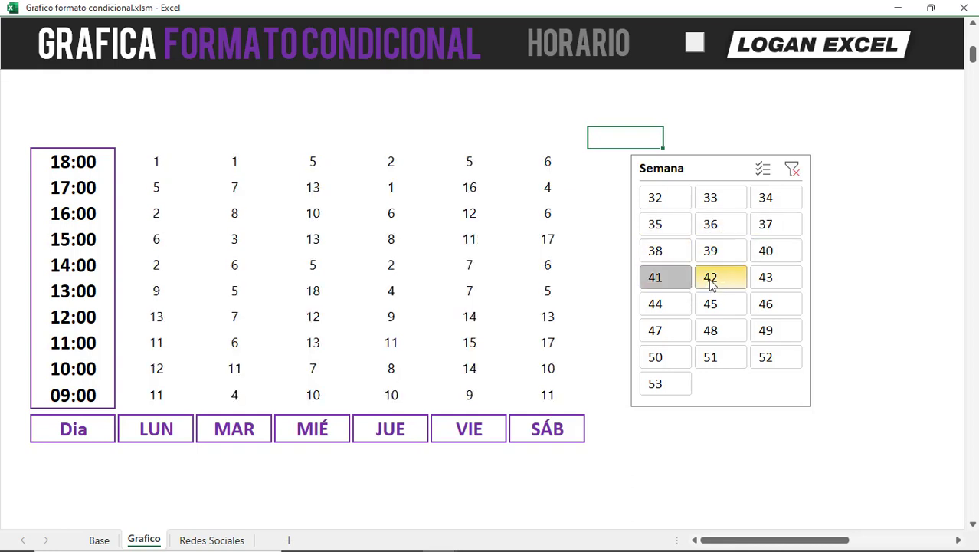
pyautogui.click(711, 279)
pyautogui.click(665, 304)
pyautogui.click(718, 306)
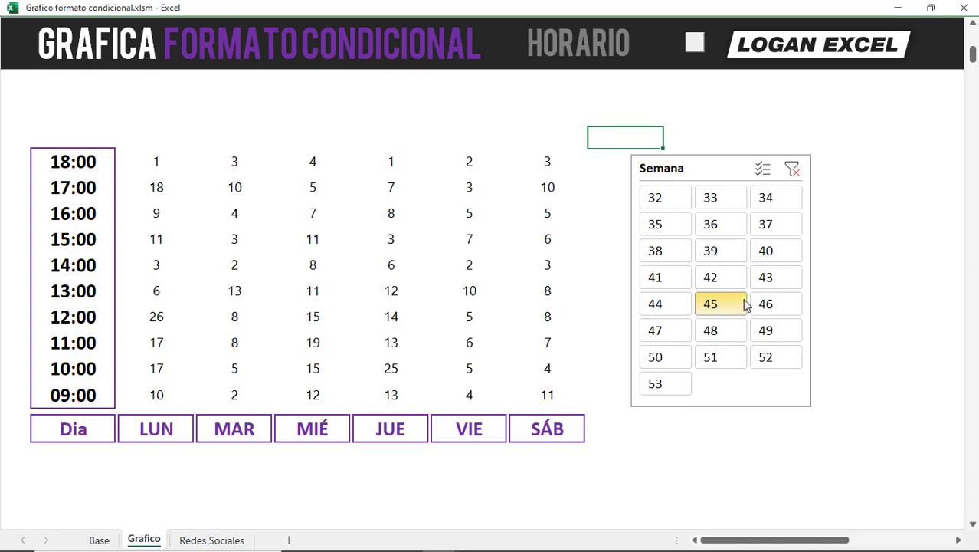
pyautogui.click(766, 304)
pyautogui.click(657, 330)
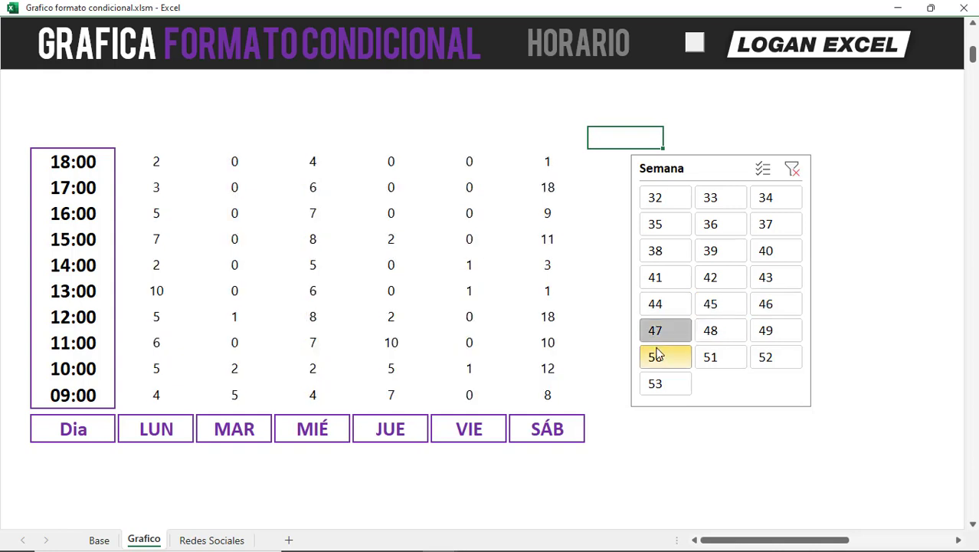
# - Filter to weeks 48, 49, 50 and 51 in turn, then clear the week filter
pyautogui.click(705, 337)
pyautogui.click(768, 334)
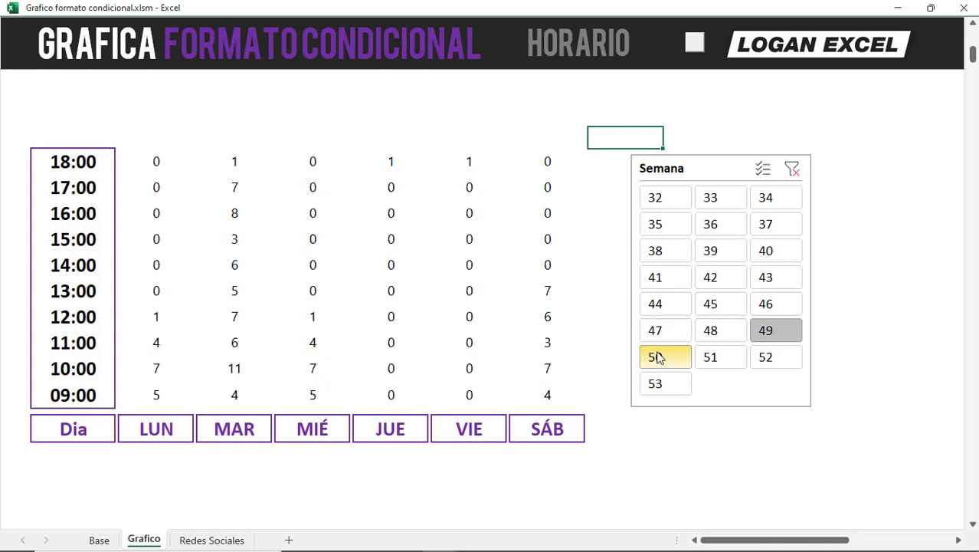
pyautogui.click(657, 356)
pyautogui.click(711, 357)
pyautogui.click(694, 43)
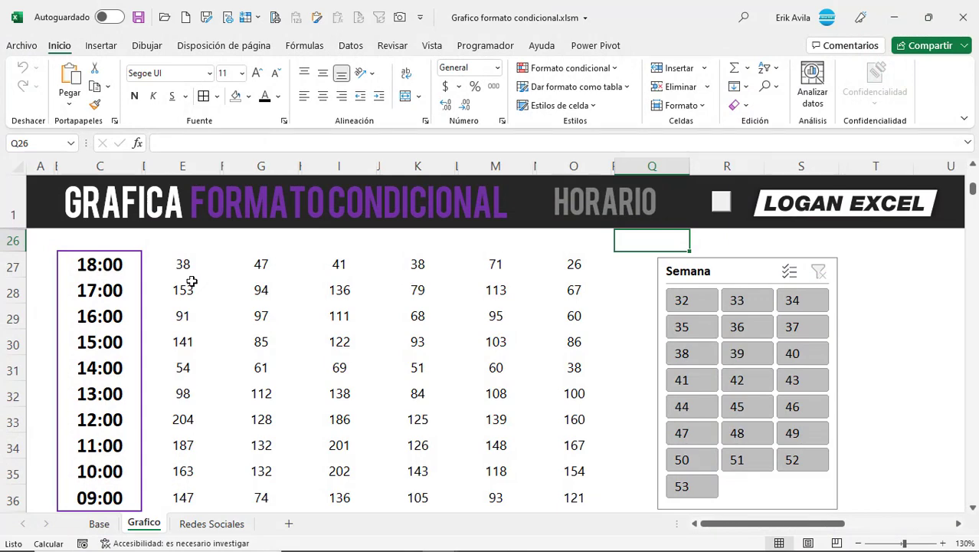
# - Apply a green-and-white colour scale to the LUN view counts in E27:E36
pyautogui.moveTo(192, 264); pyautogui.dragTo(192, 500)
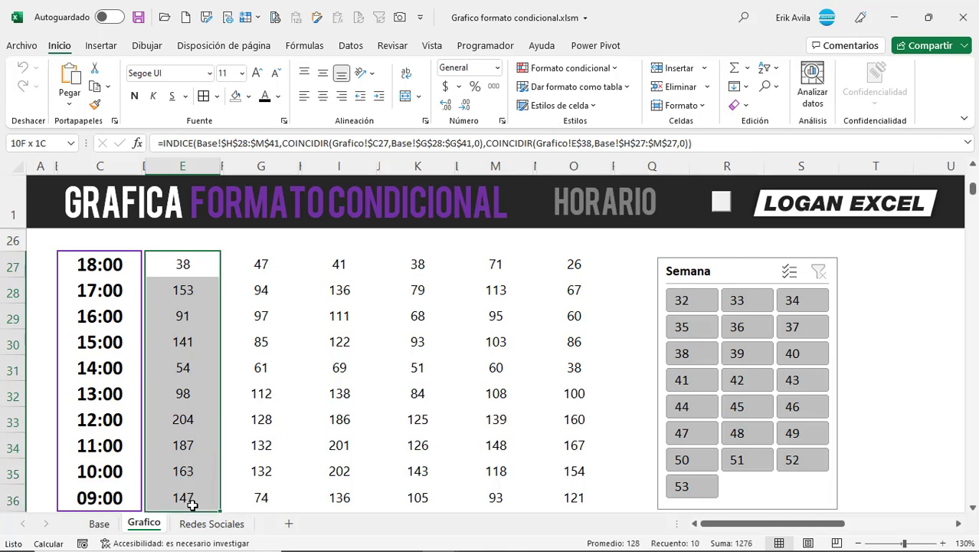
pyautogui.scroll(-1, 197, 375)
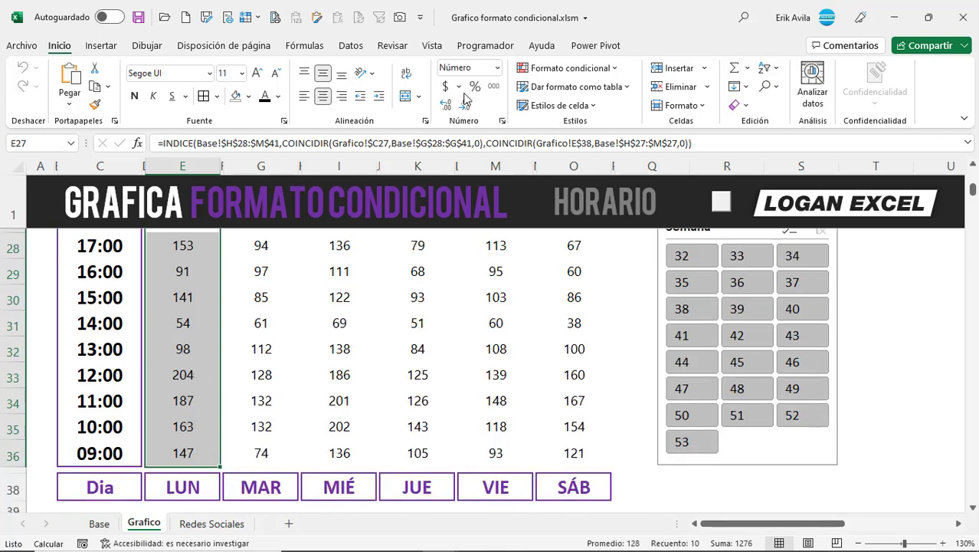
pyautogui.click(588, 71)
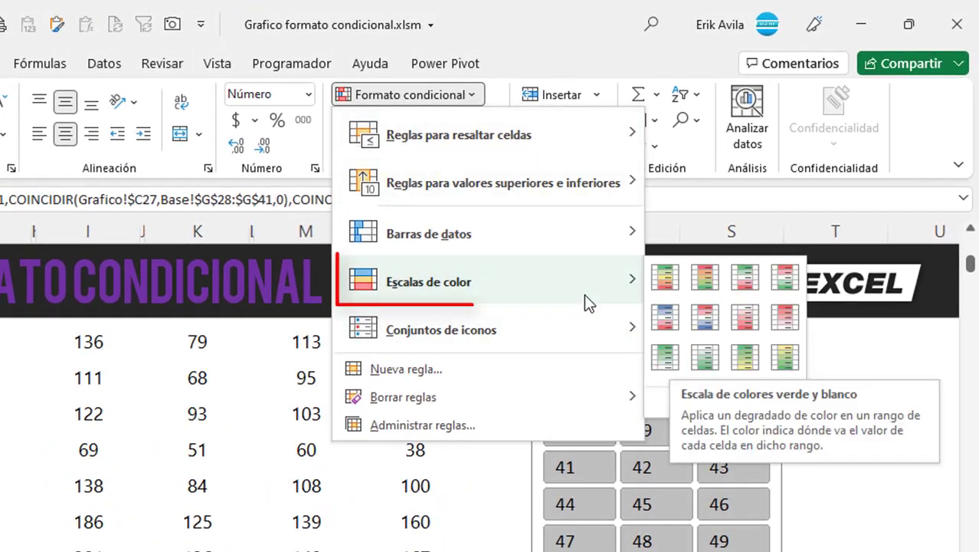
pyautogui.moveTo(429, 281)
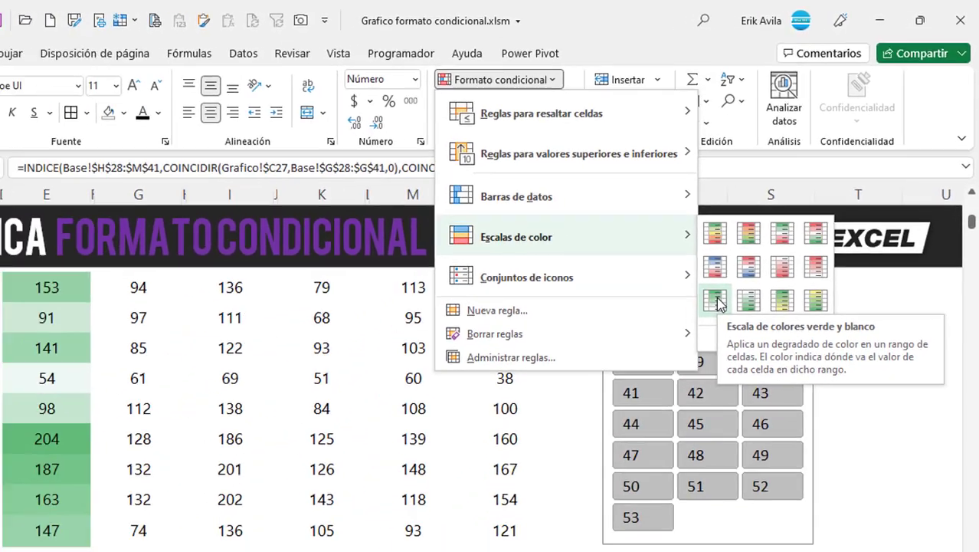
pyautogui.click(667, 356)
# - Open the conditional formatting rules manager to list the new LUN rule
pyautogui.scroll(1, 582, 260)
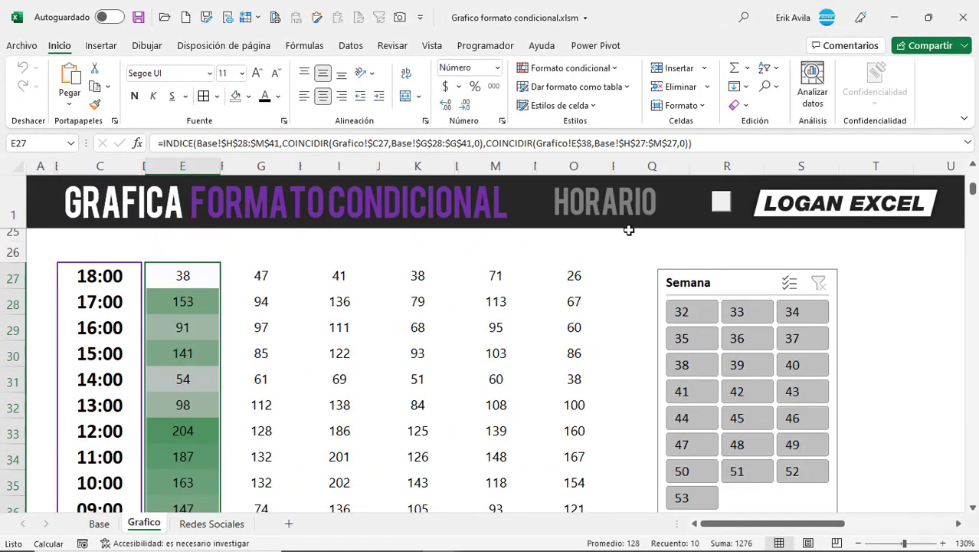
pyautogui.click(563, 70)
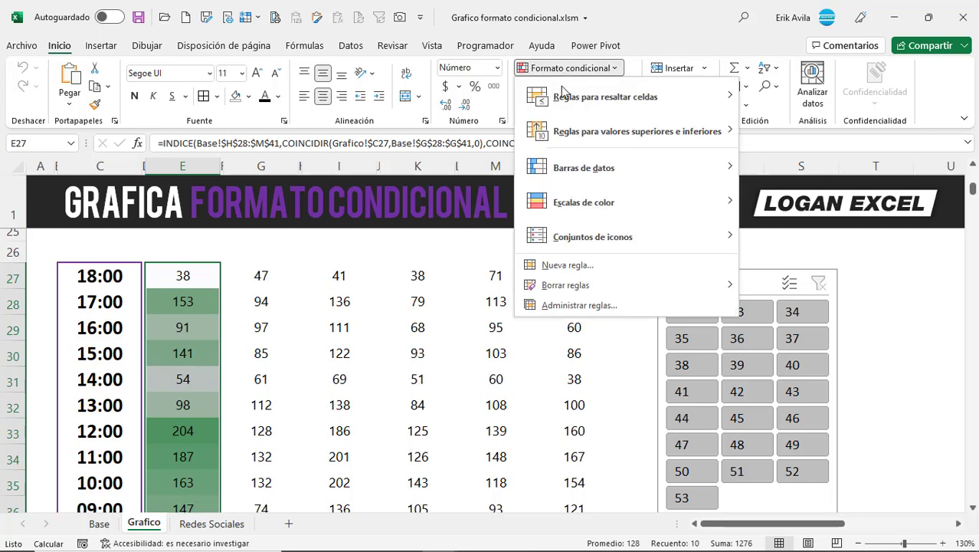
pyautogui.click(565, 304)
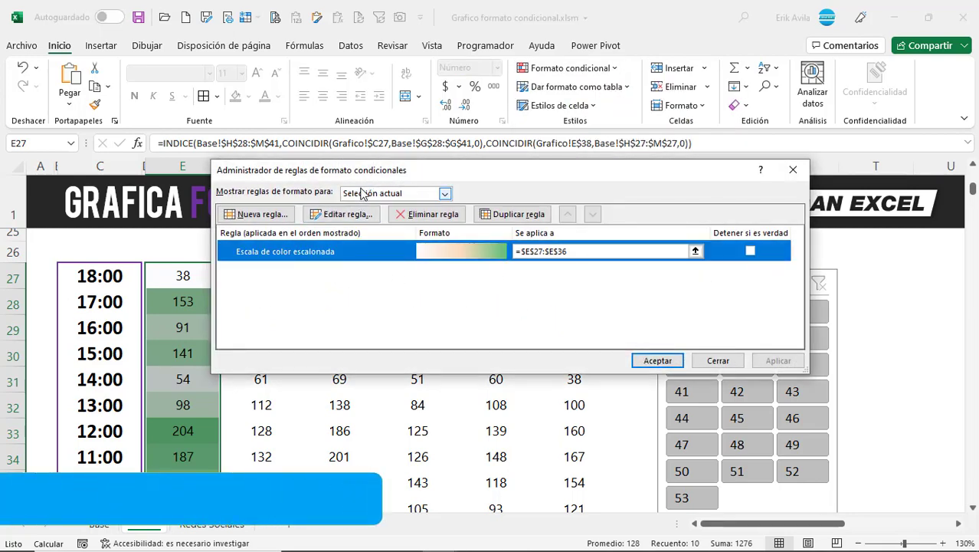
# - Edit the LUN colour-scale rule so the maximum colour is Púrpura, then apply and close
pyautogui.click(343, 214)
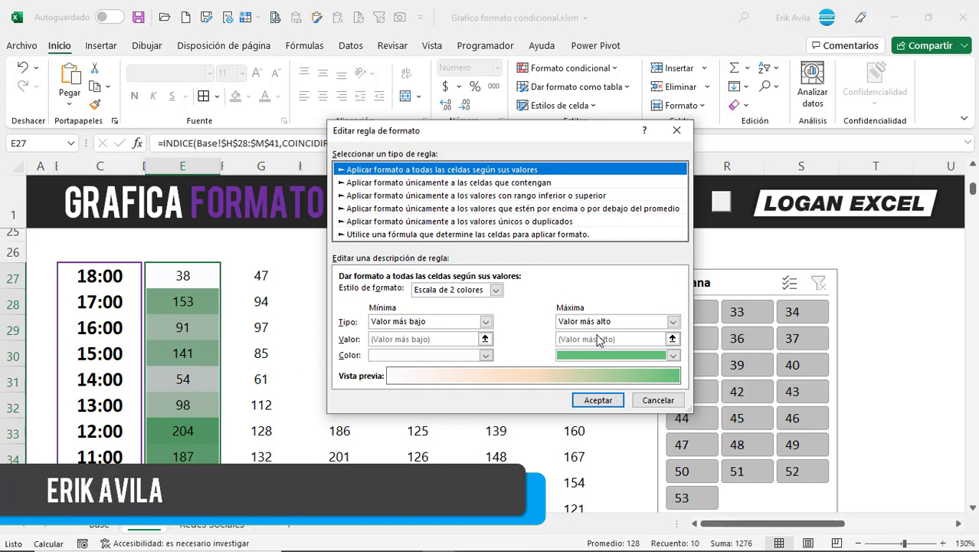
pyautogui.click(673, 357)
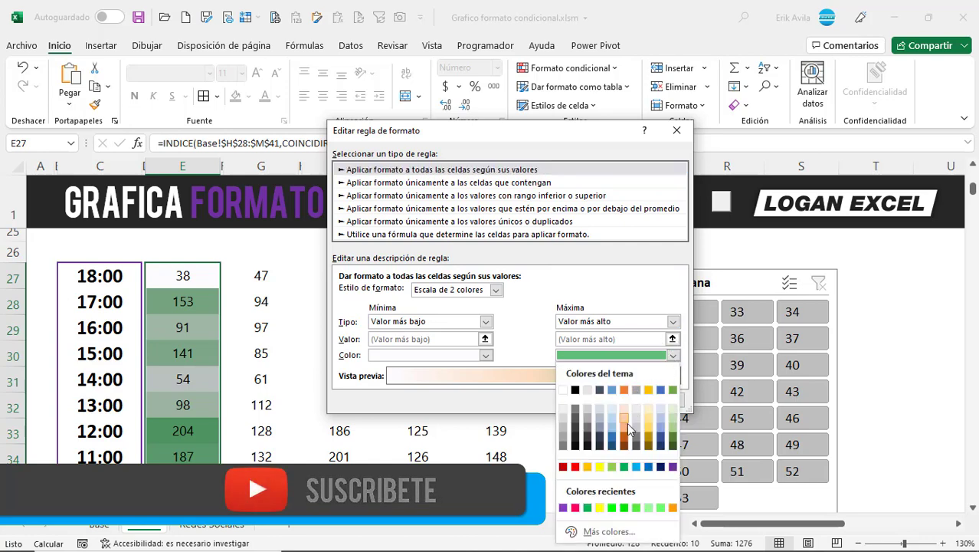
pyautogui.click(672, 466)
pyautogui.click(673, 355)
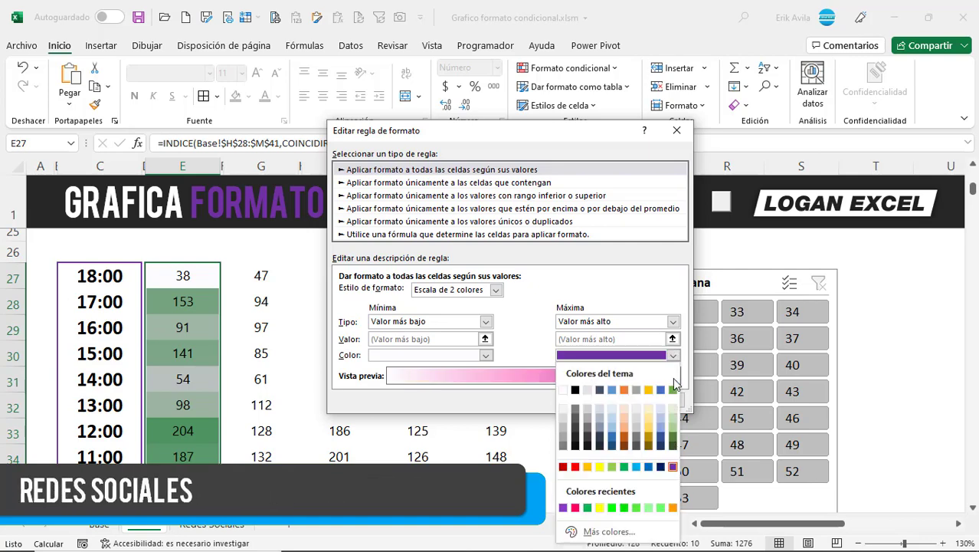
pyautogui.click(673, 466)
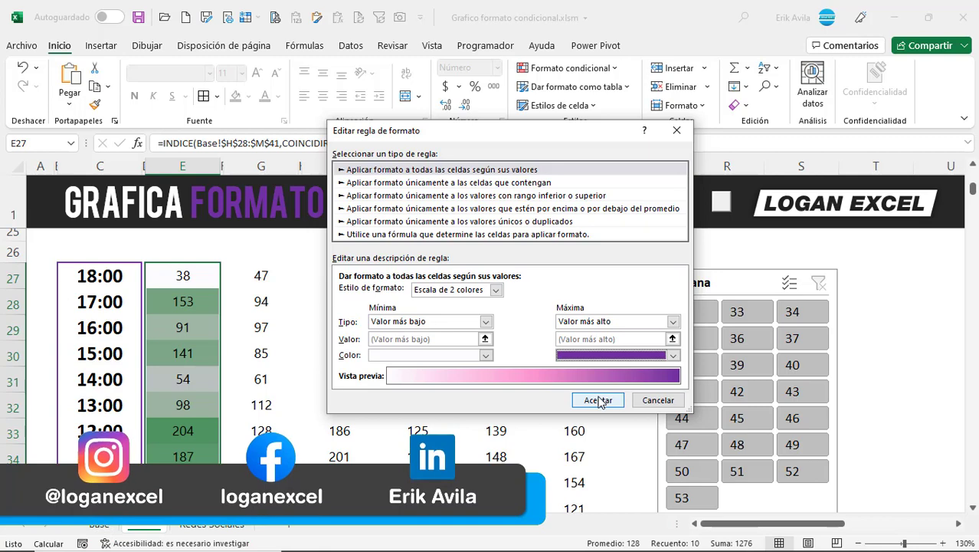
pyautogui.click(599, 400)
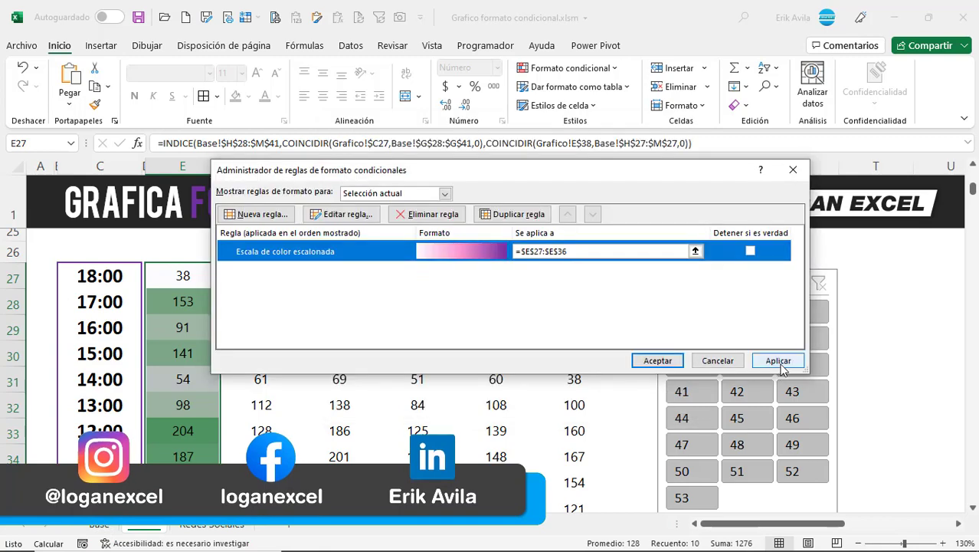
pyautogui.click(779, 363)
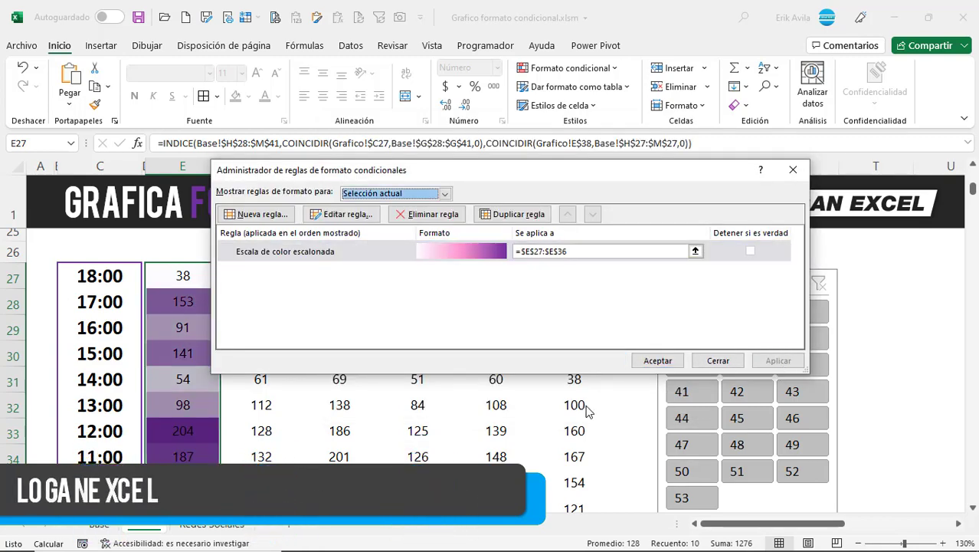
pyautogui.click(657, 361)
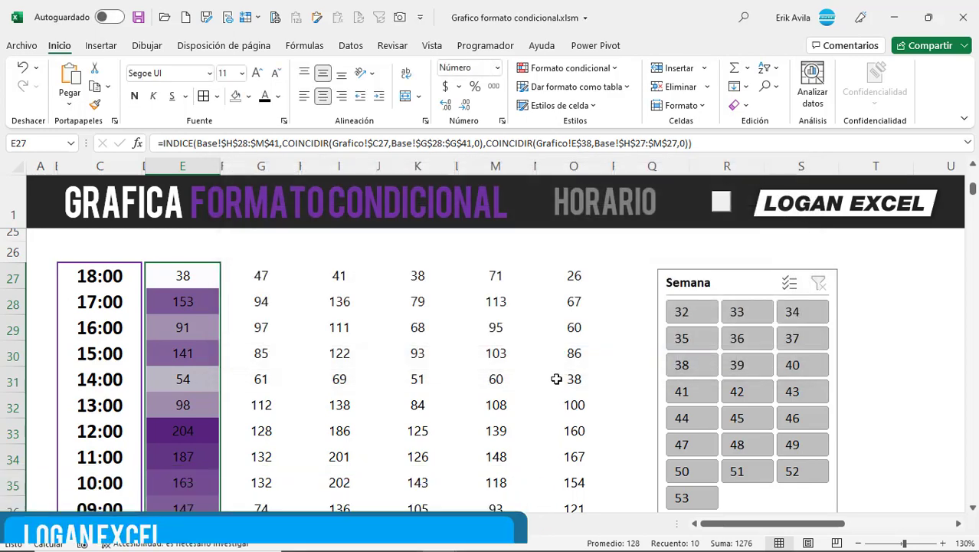
# - Switch the sheet to full-screen view, deselect LUN, and filter to week 32
pyautogui.click(720, 204)
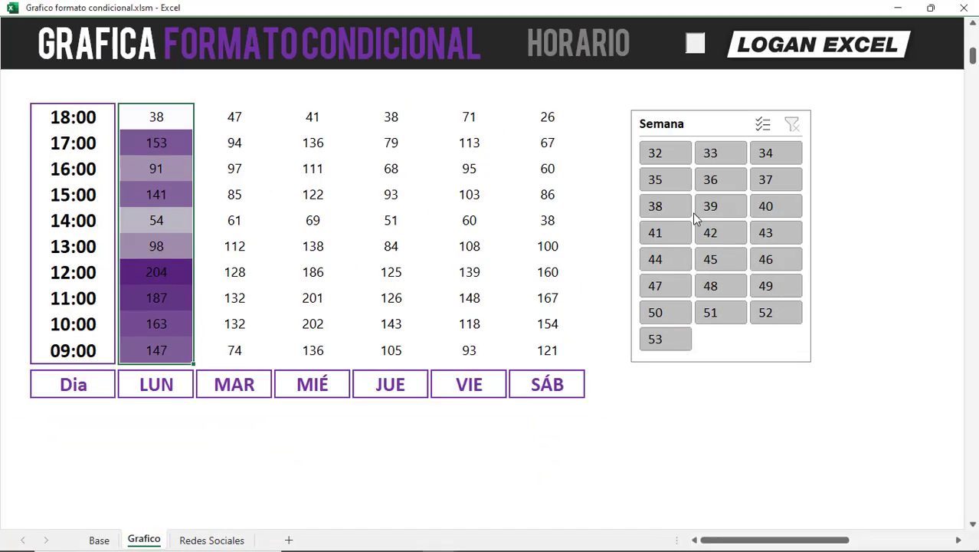
pyautogui.click(377, 249)
pyautogui.click(670, 154)
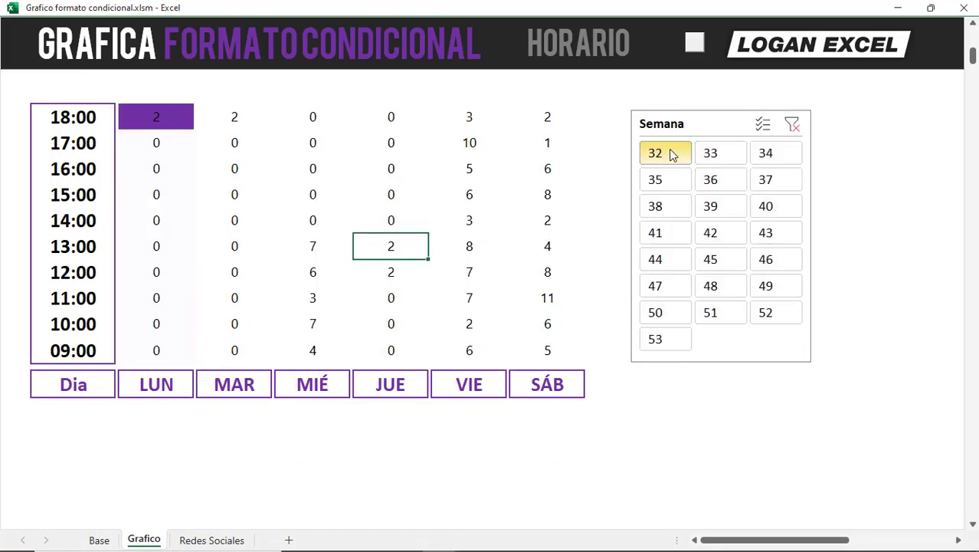
# - Step through slicer weeks 33 to 43, ending filtered on week 41
pyautogui.click(710, 160)
pyautogui.click(770, 158)
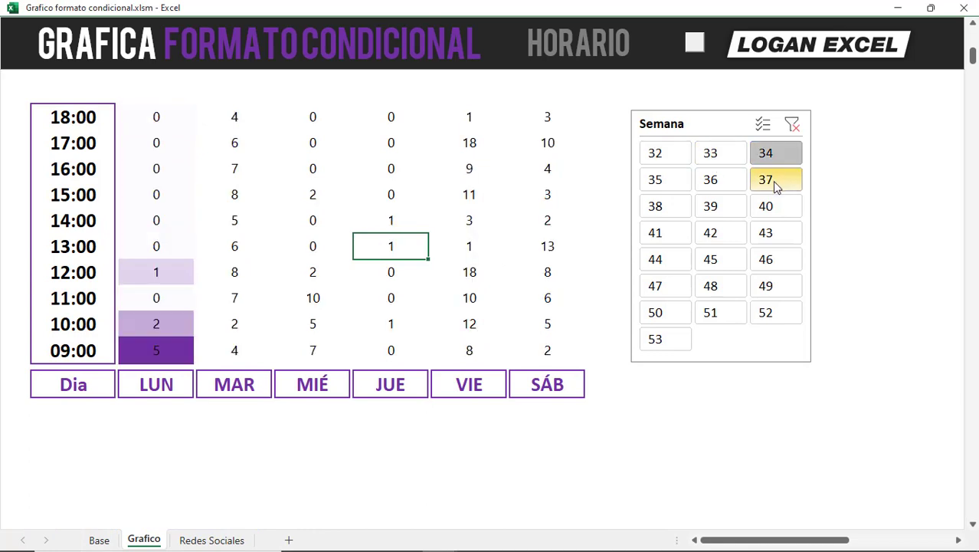
pyautogui.click(772, 181)
pyautogui.click(708, 184)
pyautogui.click(665, 208)
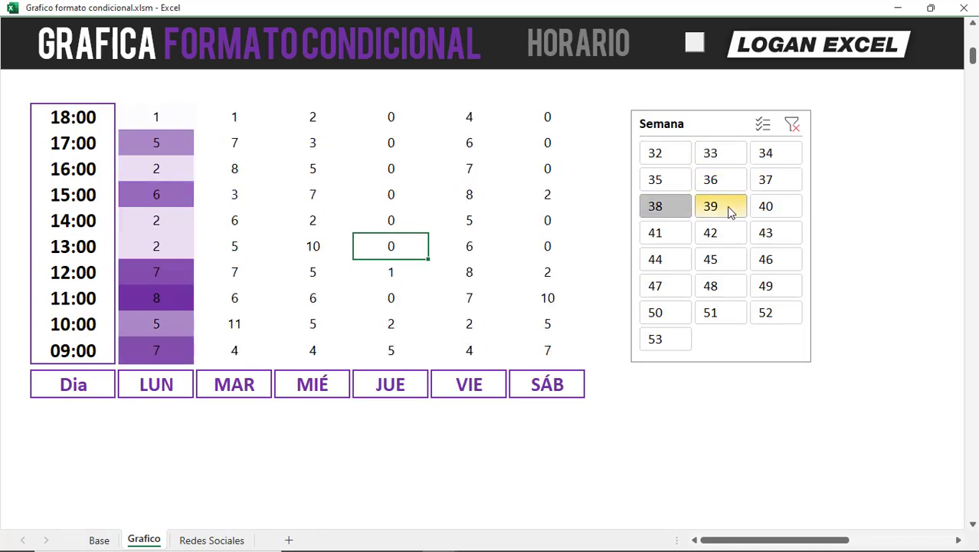
pyautogui.click(732, 208)
pyautogui.click(771, 212)
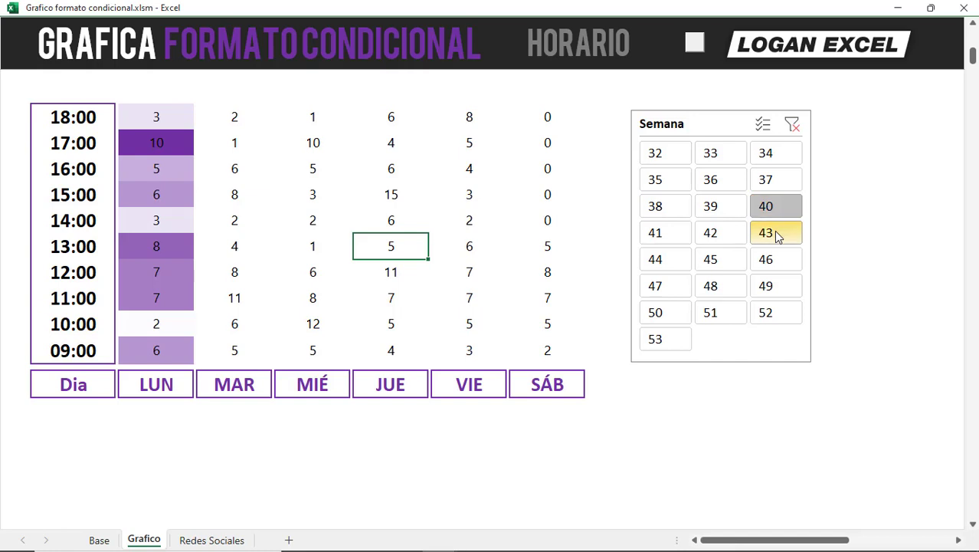
pyautogui.click(776, 236)
pyautogui.click(709, 244)
pyautogui.click(662, 237)
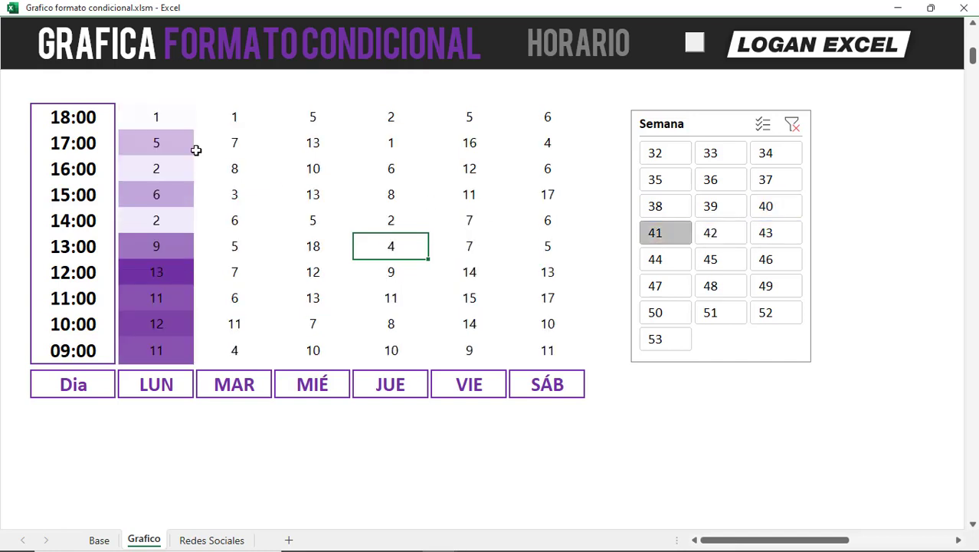
# - Copy the shaded LUN cells and paste them at 18:00 into MAR, MIÉ, JUE, VIE and SÁB
pyautogui.moveTo(163, 116)
pyautogui.mouseDown()
pyautogui.moveTo(153, 262)
pyautogui.moveTo(168, 353)
pyautogui.mouseUp()
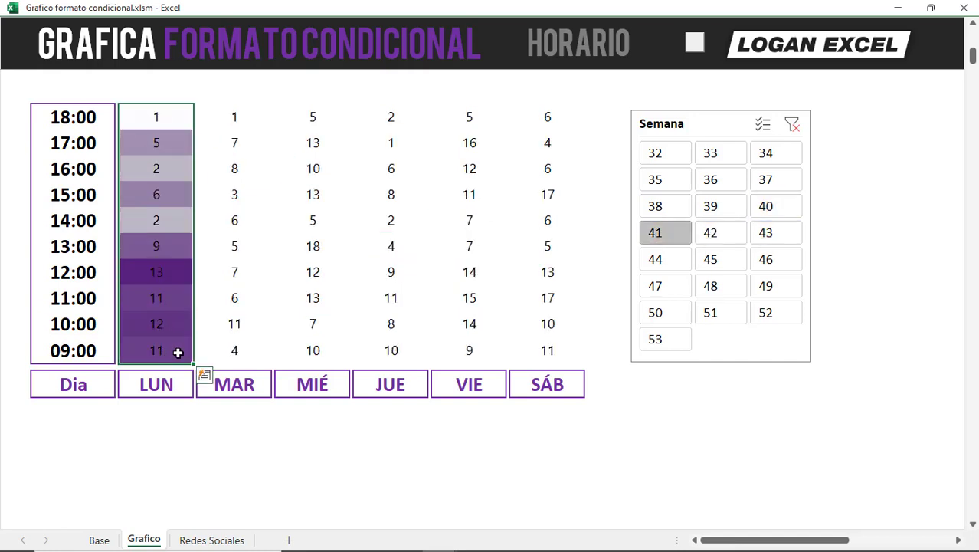
pyautogui.hotkey('ctrl', 'c')
pyautogui.click(235, 117)
pyautogui.hotkey('ctrl', 'v')
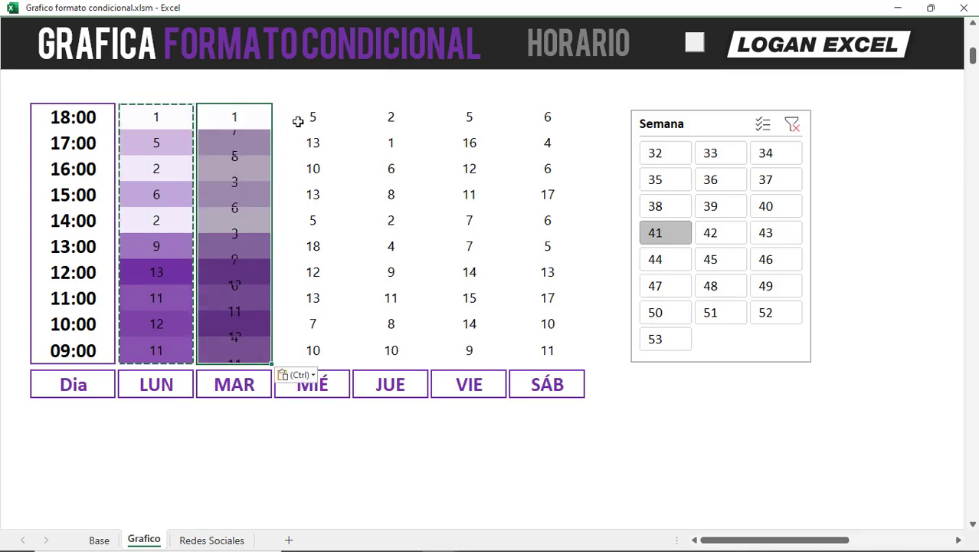
pyautogui.click(304, 117)
pyautogui.hotkey('ctrl', 'v')
pyautogui.click(426, 116)
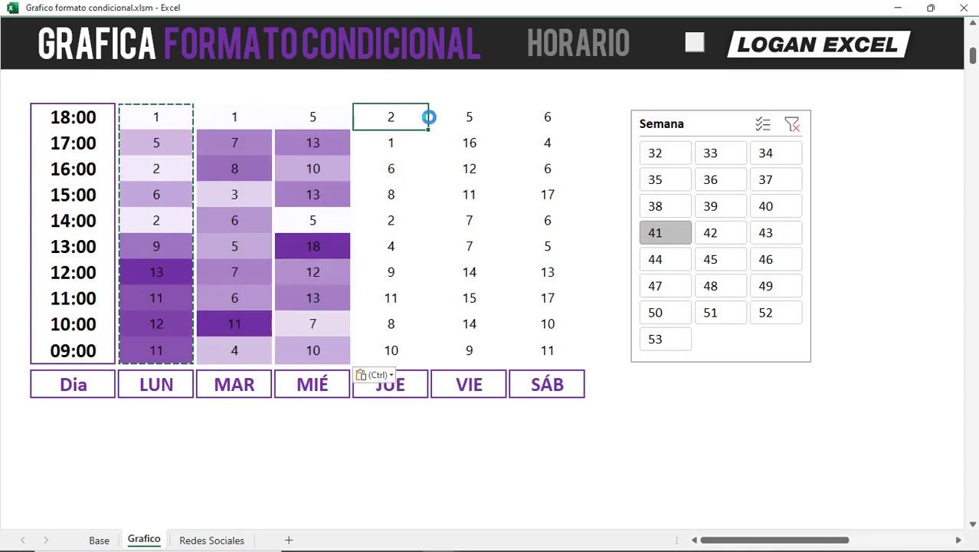
pyautogui.hotkey('ctrl', 'v')
pyautogui.click(444, 116)
pyautogui.hotkey('ctrl', 'v')
pyautogui.click(550, 117)
pyautogui.hotkey('ctrl', 'v')
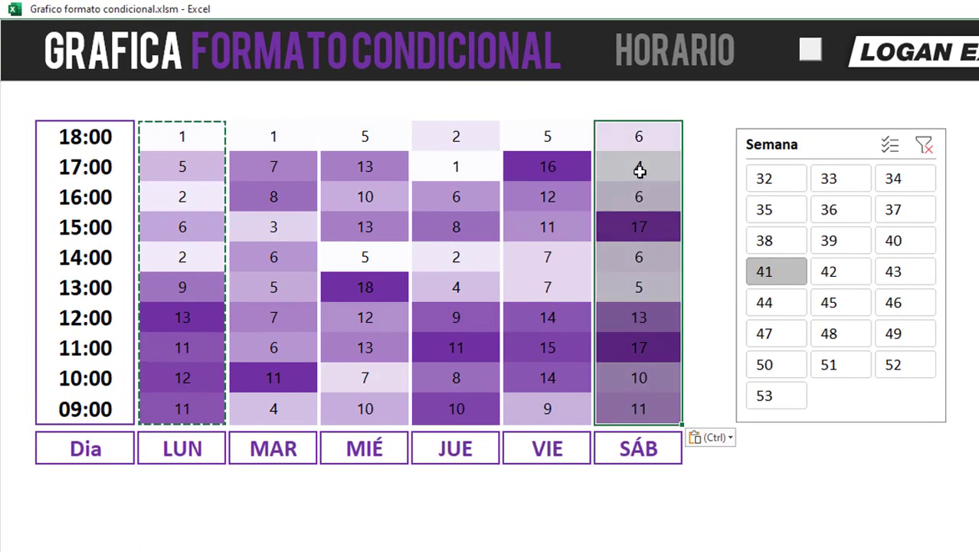
# - Click through slicer weeks 32 to 49, finishing on week 43
pyautogui.click(700, 141)
pyautogui.click(761, 188)
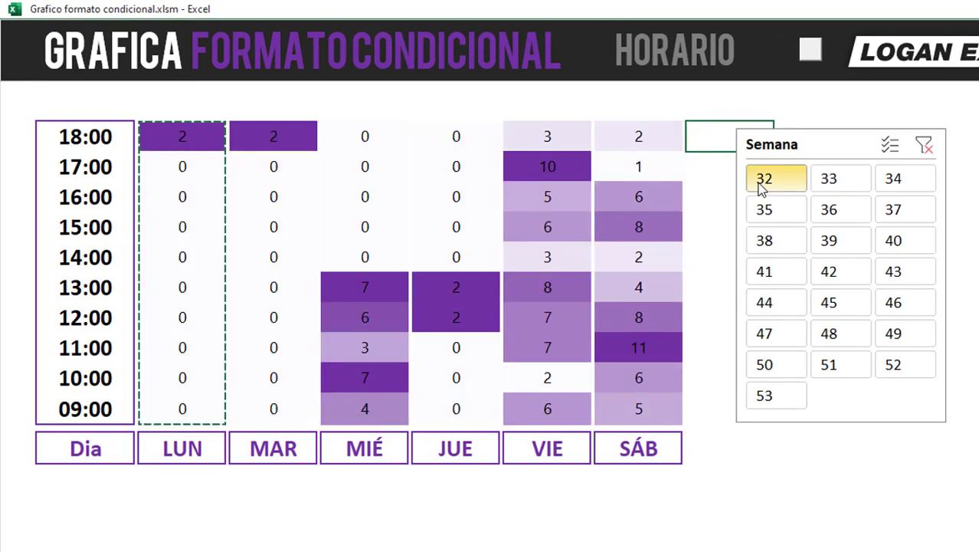
pyautogui.click(781, 217)
pyautogui.click(866, 189)
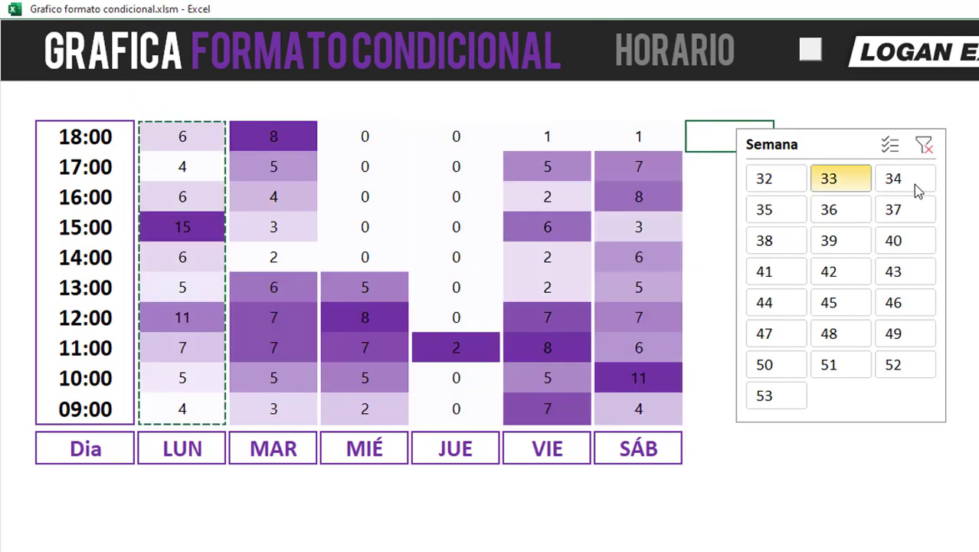
pyautogui.click(913, 183)
pyautogui.click(908, 215)
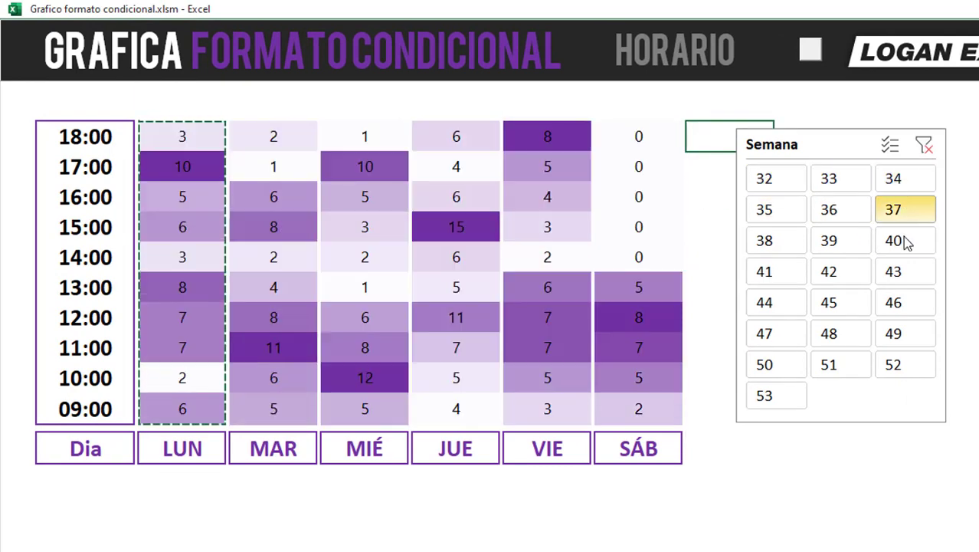
pyautogui.click(837, 278)
pyautogui.click(773, 276)
pyautogui.click(771, 310)
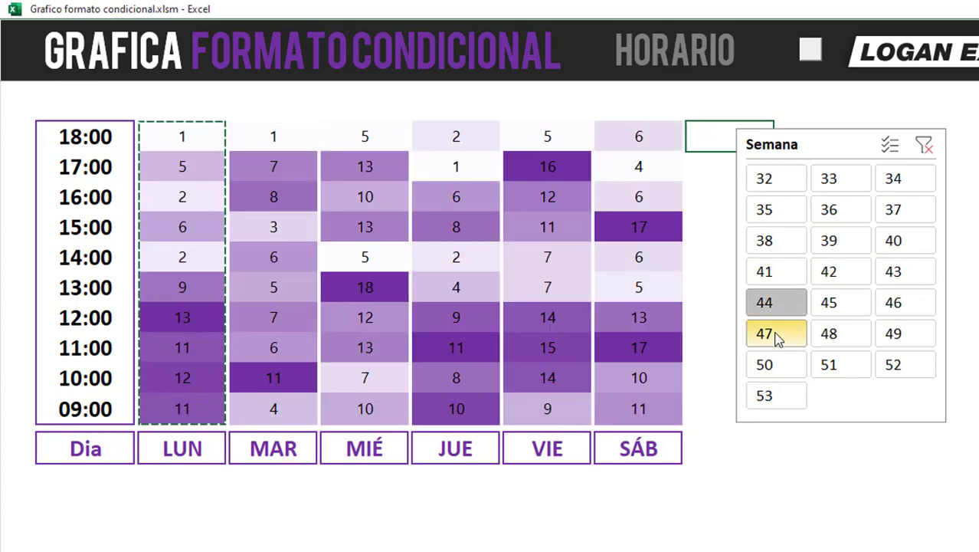
pyautogui.click(850, 337)
pyautogui.click(896, 332)
pyautogui.click(893, 271)
pyautogui.scroll(1, 425, 281)
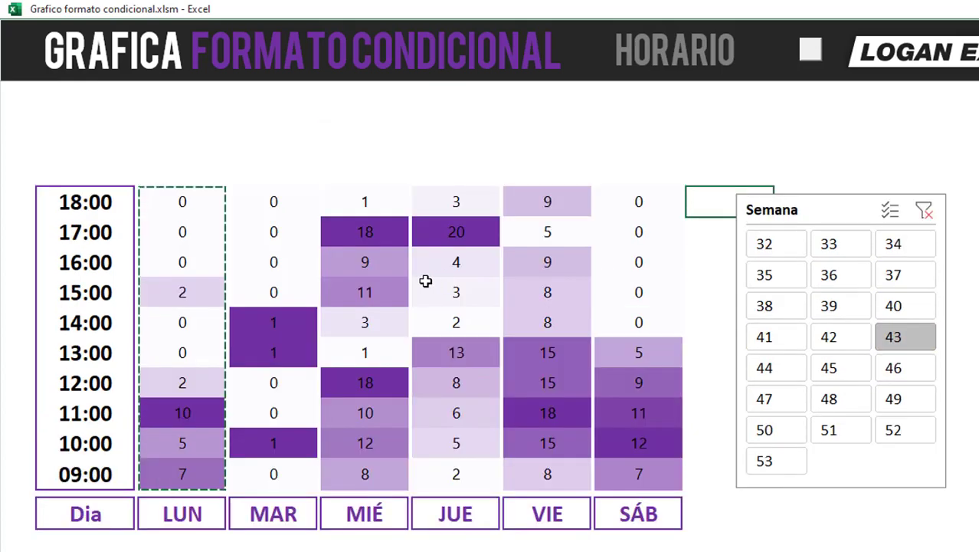
# - Give the 18:00–09:00 hour labels a near-black fill with white text
pyautogui.moveTo(113, 202); pyautogui.dragTo(92, 470)
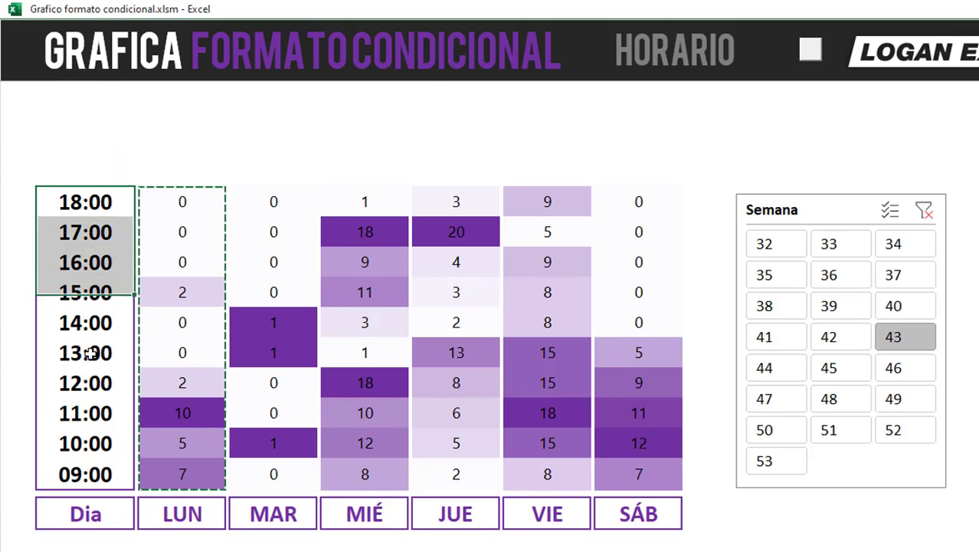
pyautogui.rightClick(102, 473)
pyautogui.click(195, 89)
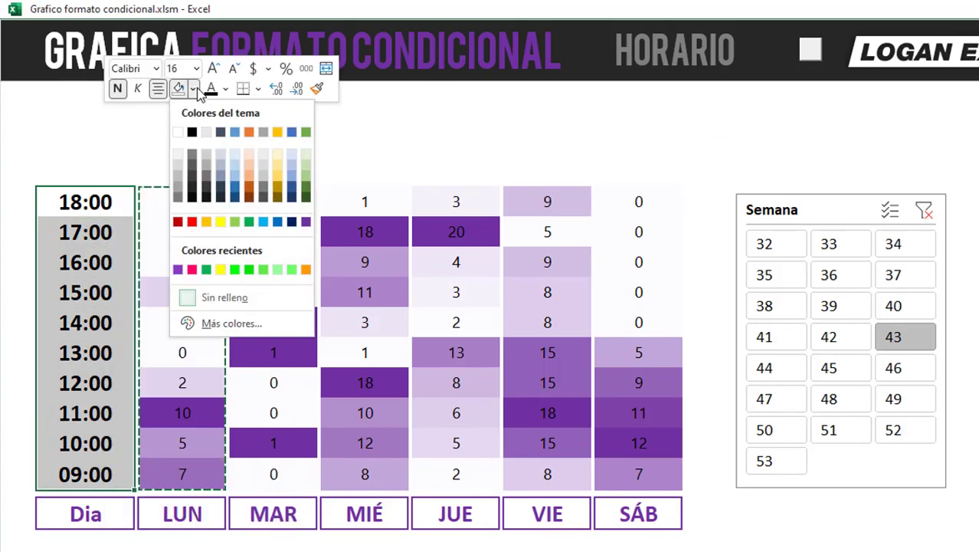
pyautogui.click(192, 196)
pyautogui.rightClick(111, 208)
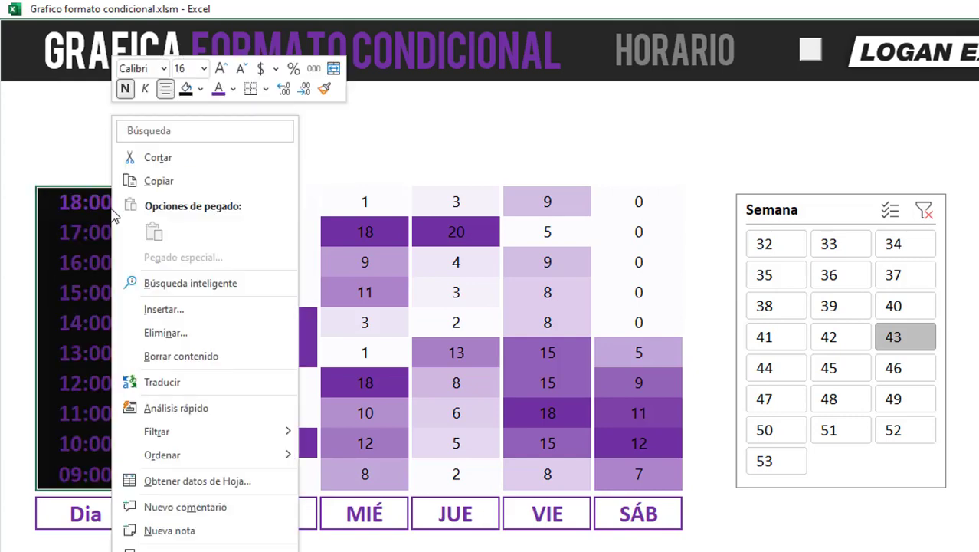
pyautogui.click(233, 90)
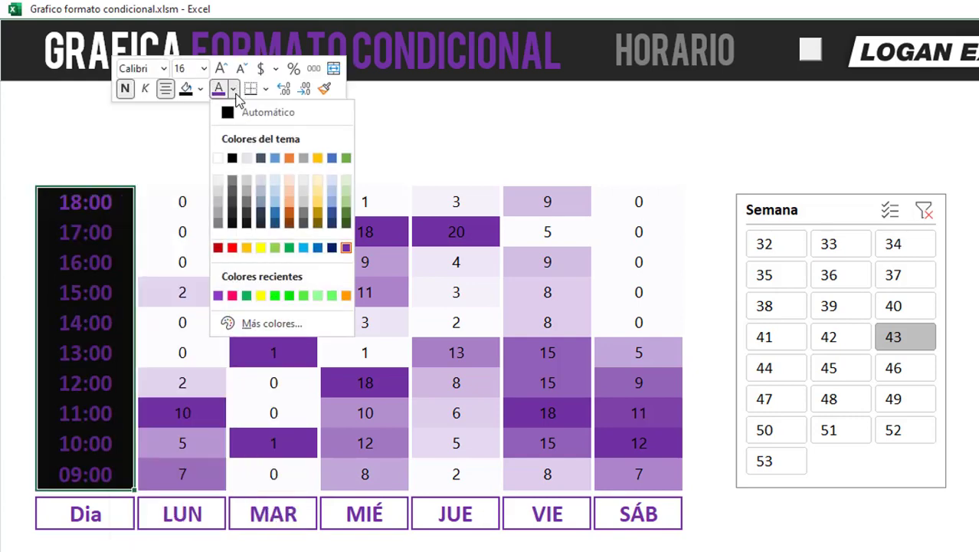
pyautogui.click(218, 158)
# - Select the Dia–SÁB header row, then step through slicer weeks 33 to 47
pyautogui.click(100, 509)
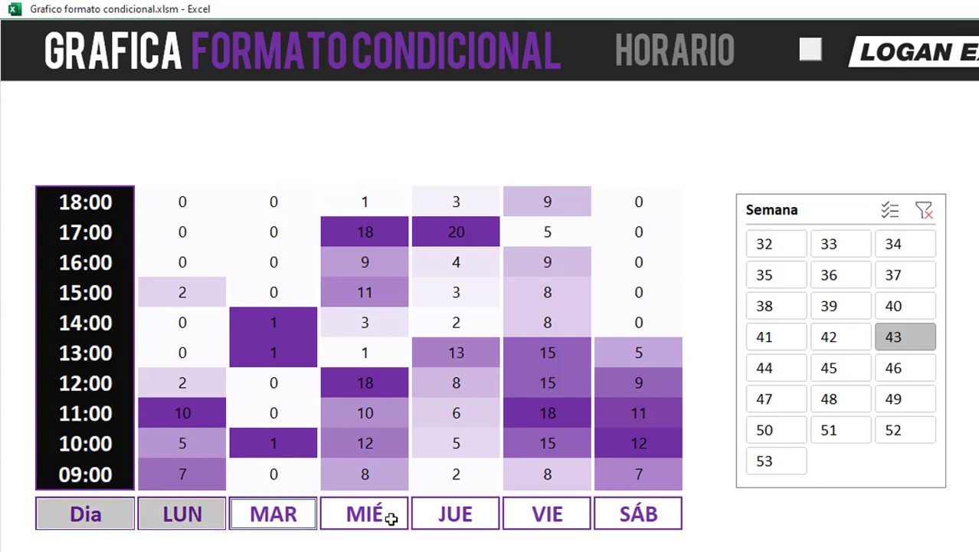
pyautogui.moveTo(198, 510); pyautogui.dragTo(609, 517)
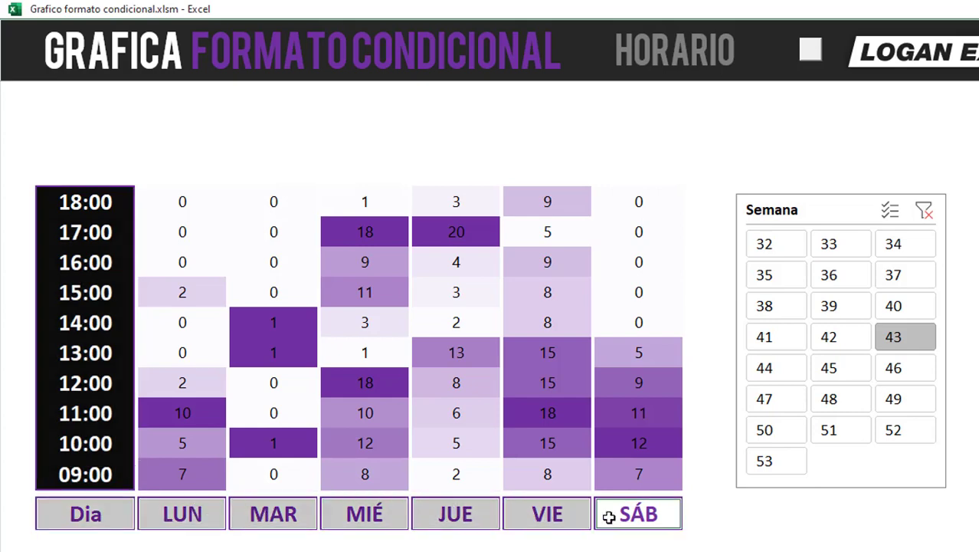
pyautogui.click(829, 250)
pyautogui.click(891, 253)
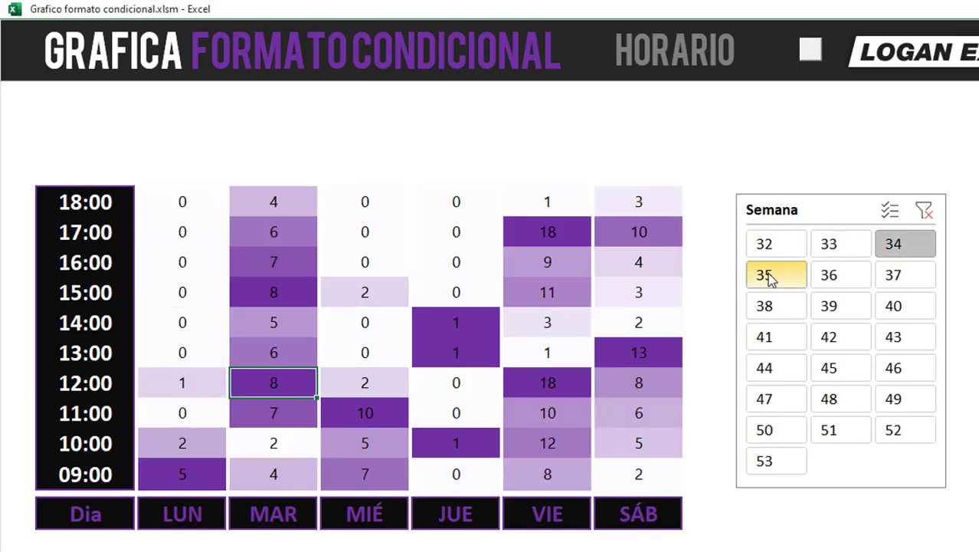
pyautogui.click(770, 278)
pyautogui.click(857, 275)
pyautogui.click(910, 277)
pyautogui.click(791, 330)
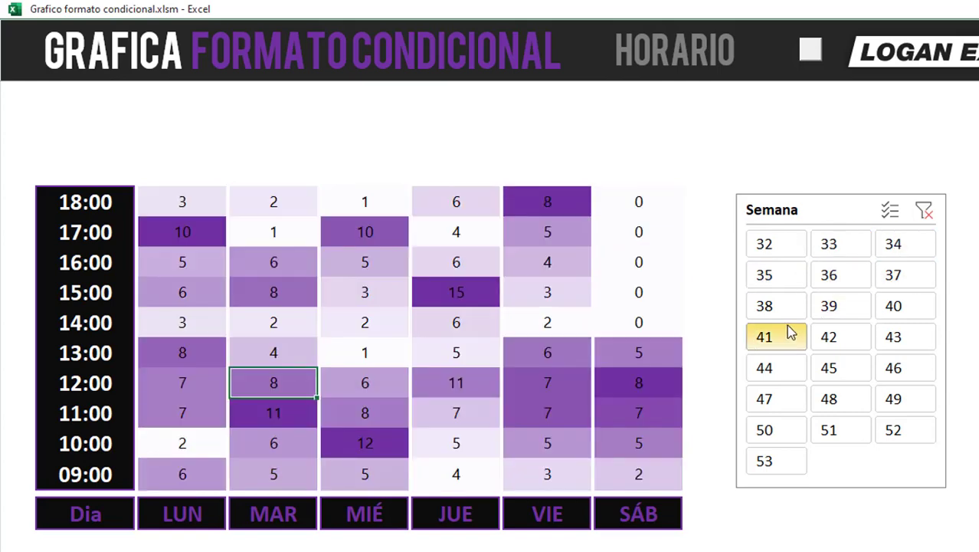
pyautogui.click(857, 334)
pyautogui.click(900, 339)
pyautogui.click(768, 404)
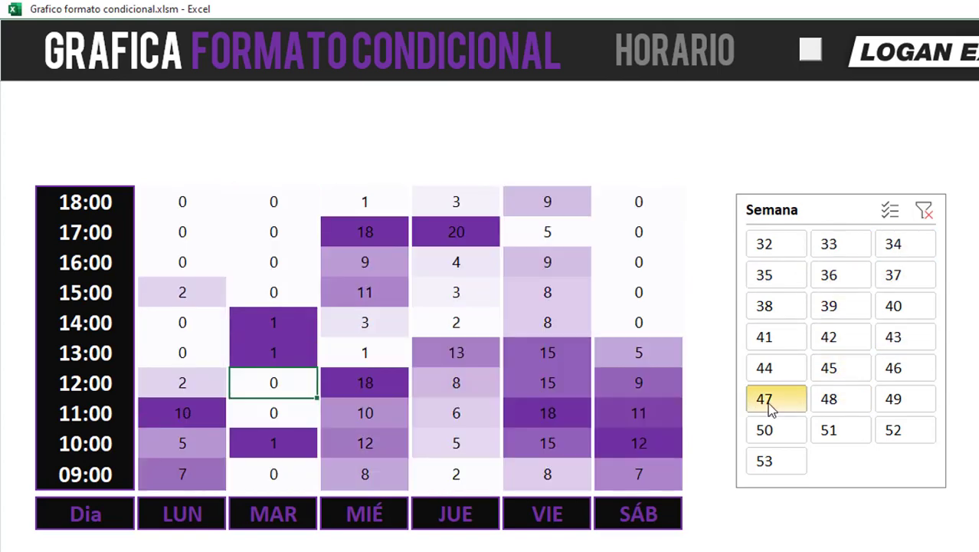
# - Show week 50, then give the LUN–SÁB grid the ;;; custom format to hide its numbers
pyautogui.click(766, 431)
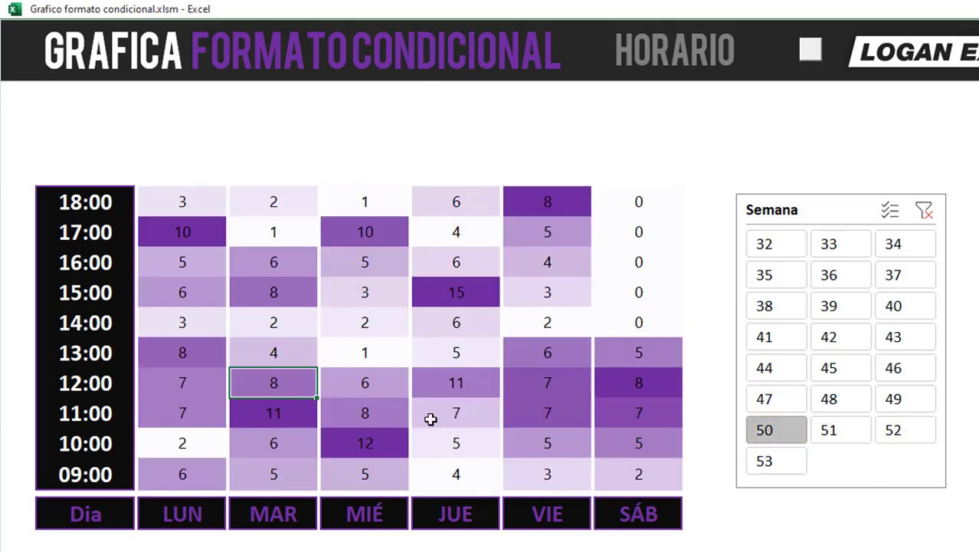
pyautogui.moveTo(196, 201); pyautogui.dragTo(622, 486)
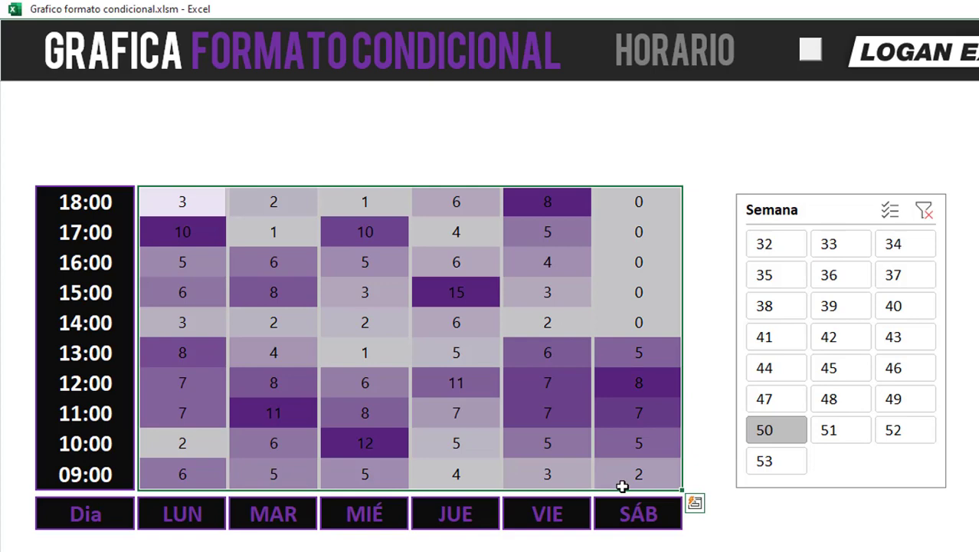
pyautogui.hotkey('ctrl', 'q')
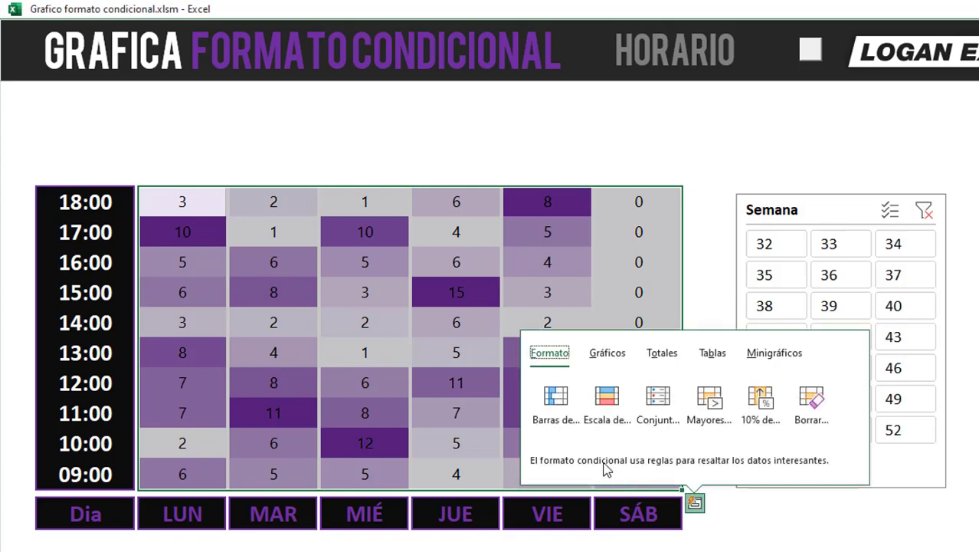
pyautogui.press('Escape')
pyautogui.hotkey('ctrl', '1')
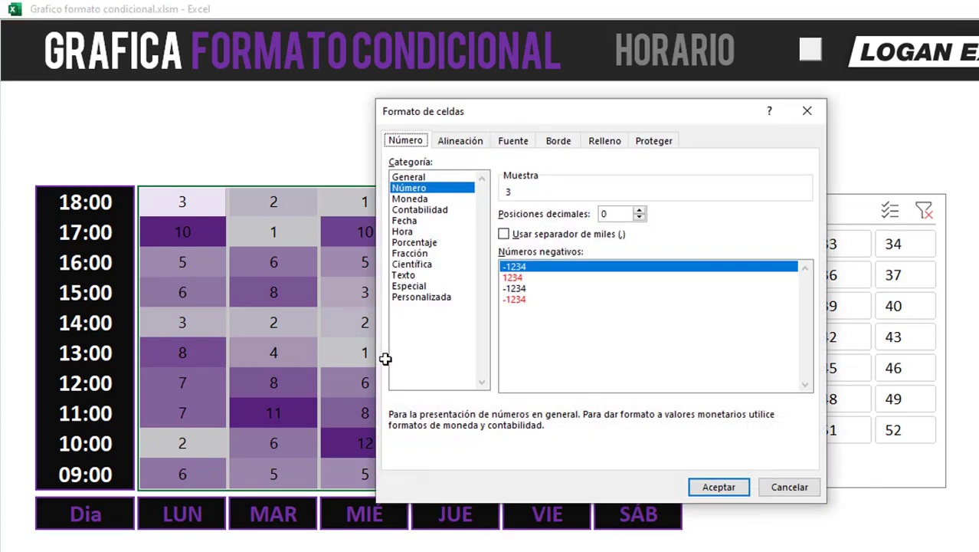
pyautogui.click(435, 297)
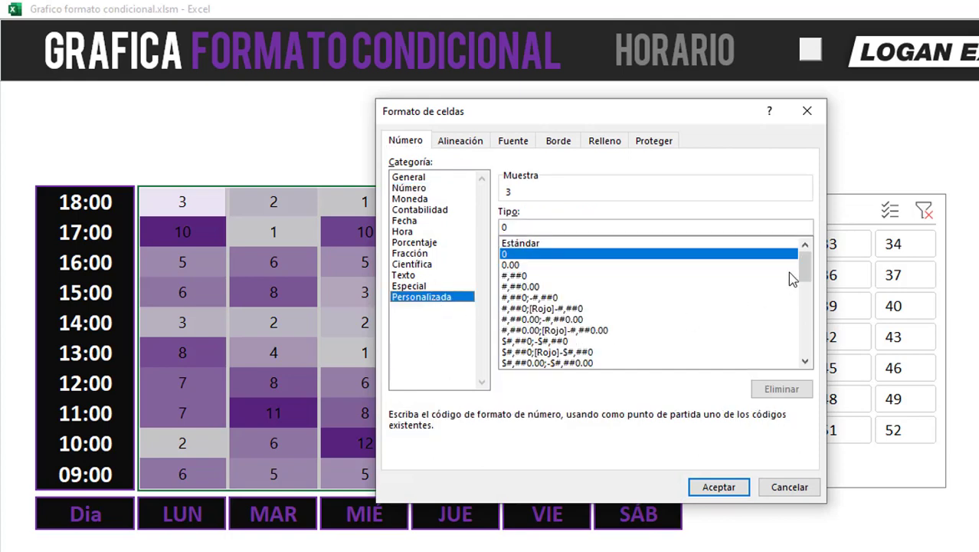
pyautogui.moveTo(805, 270); pyautogui.dragTo(812, 346)
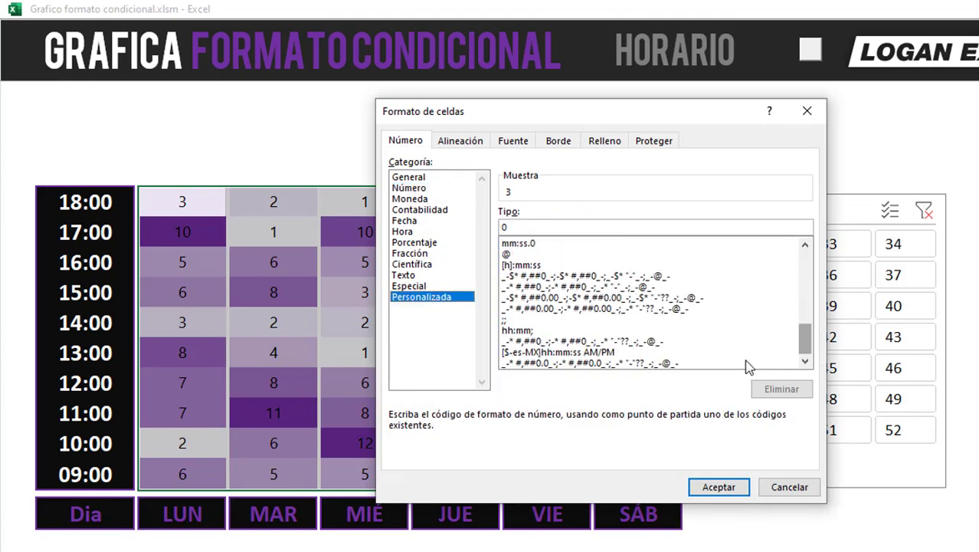
pyautogui.click(526, 320)
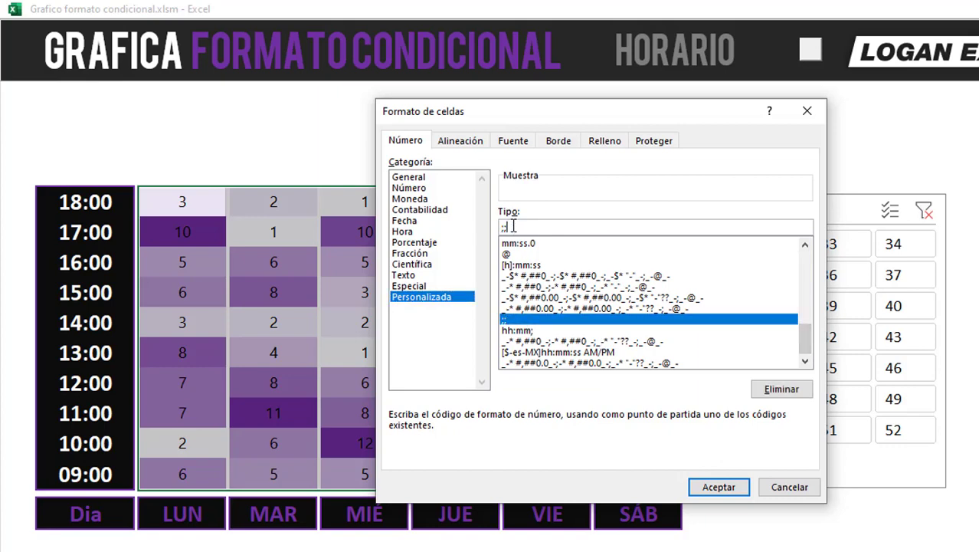
pyautogui.click(710, 488)
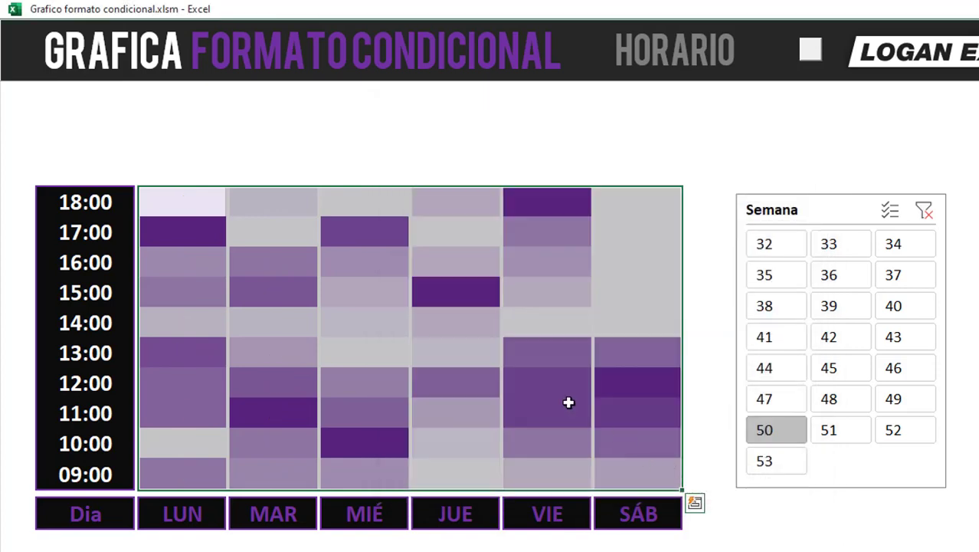
# - Clear the grid selection and step the slicer through weeks 32 to 37
pyautogui.click(715, 178)
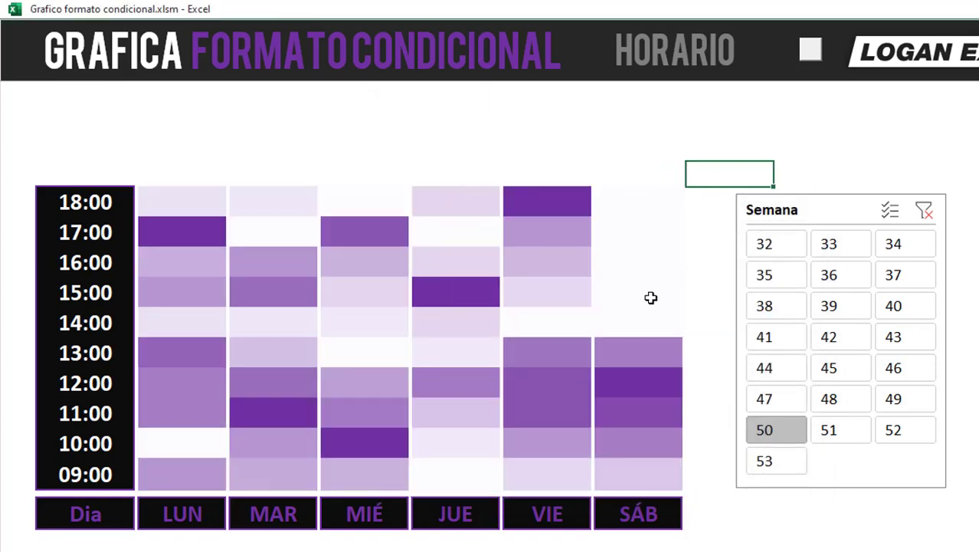
pyautogui.scroll(-1, 651, 298)
pyautogui.scroll(1, 650, 297)
pyautogui.click(778, 251)
pyautogui.click(829, 253)
pyautogui.click(892, 245)
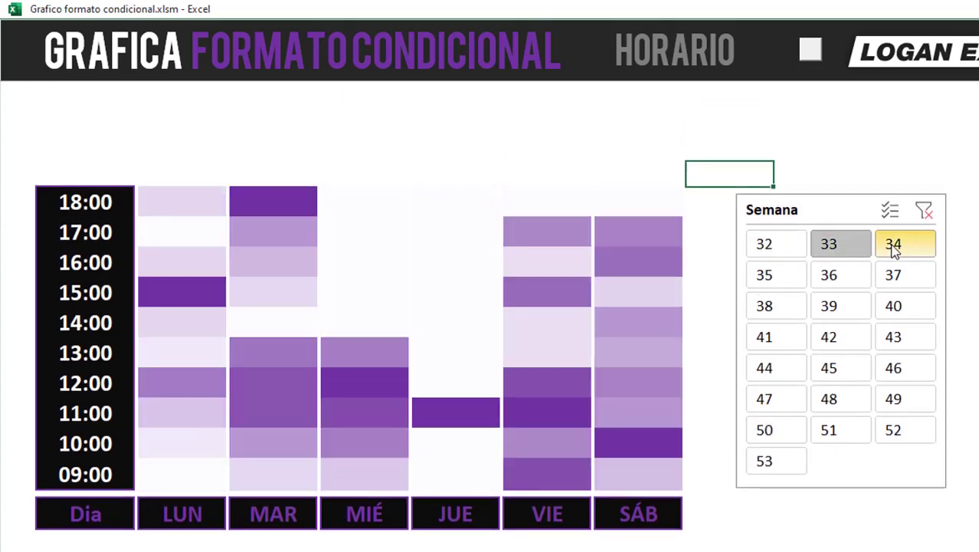
pyautogui.click(793, 281)
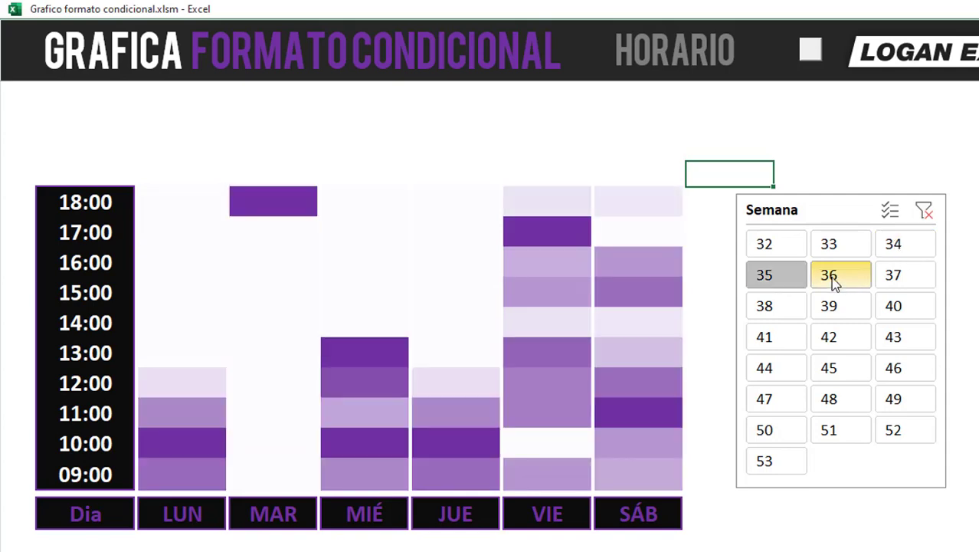
pyautogui.click(830, 280)
pyautogui.click(895, 281)
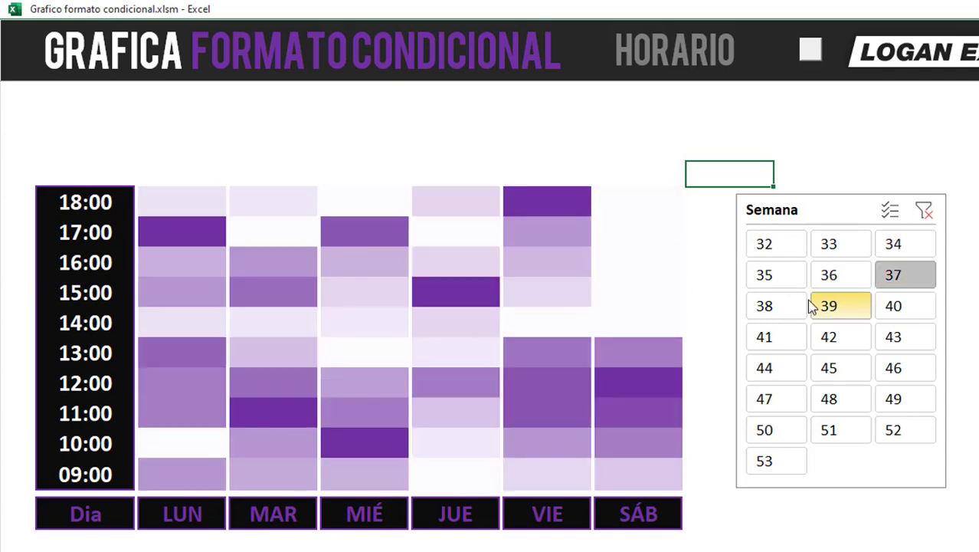
# - Continue through weeks 38 to 45, ending filtered on week 49
pyautogui.click(787, 308)
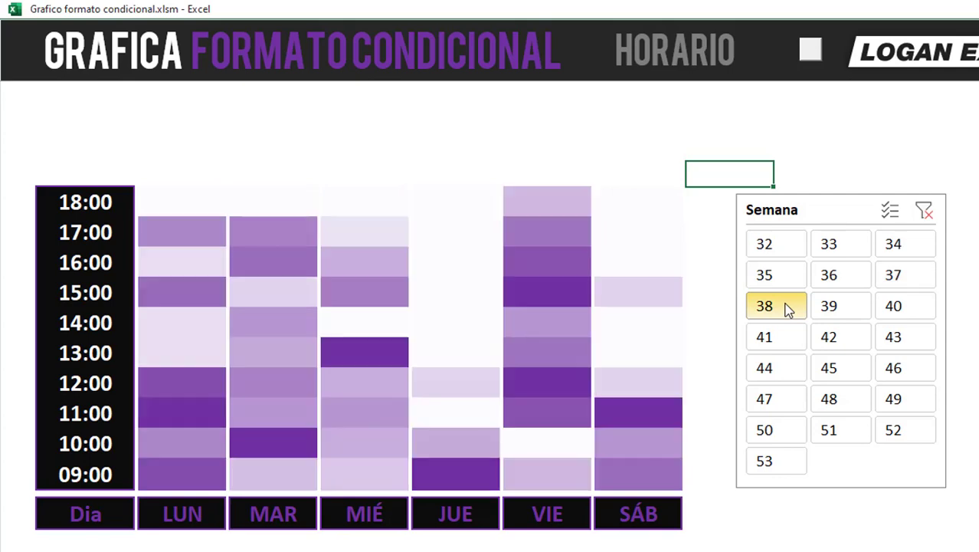
pyautogui.click(830, 307)
pyautogui.click(895, 306)
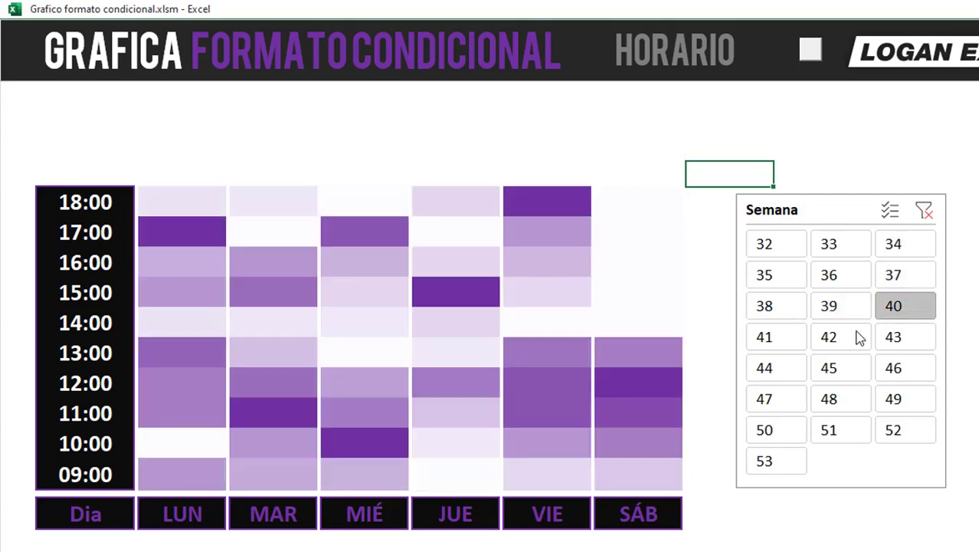
pyautogui.click(785, 343)
pyautogui.click(797, 369)
pyautogui.click(824, 367)
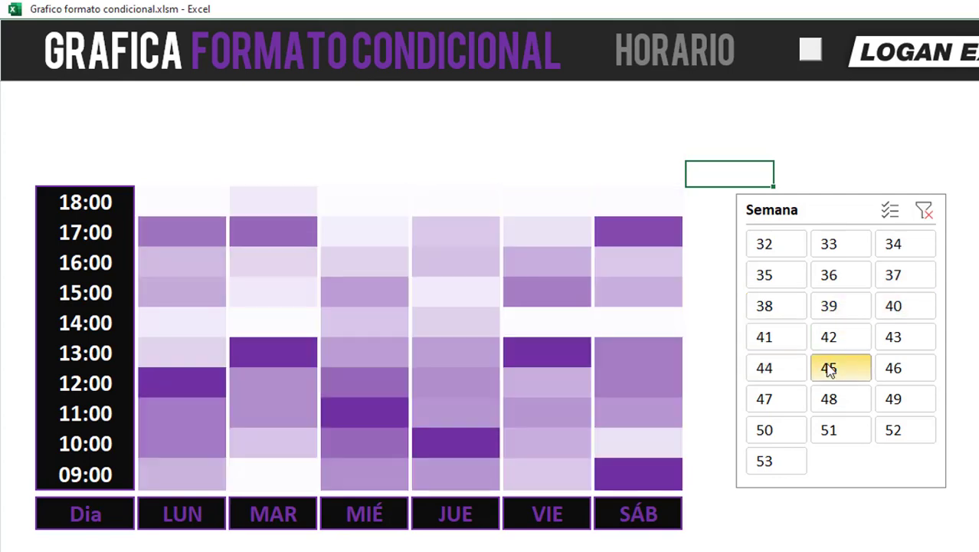
pyautogui.click(831, 343)
pyautogui.click(893, 398)
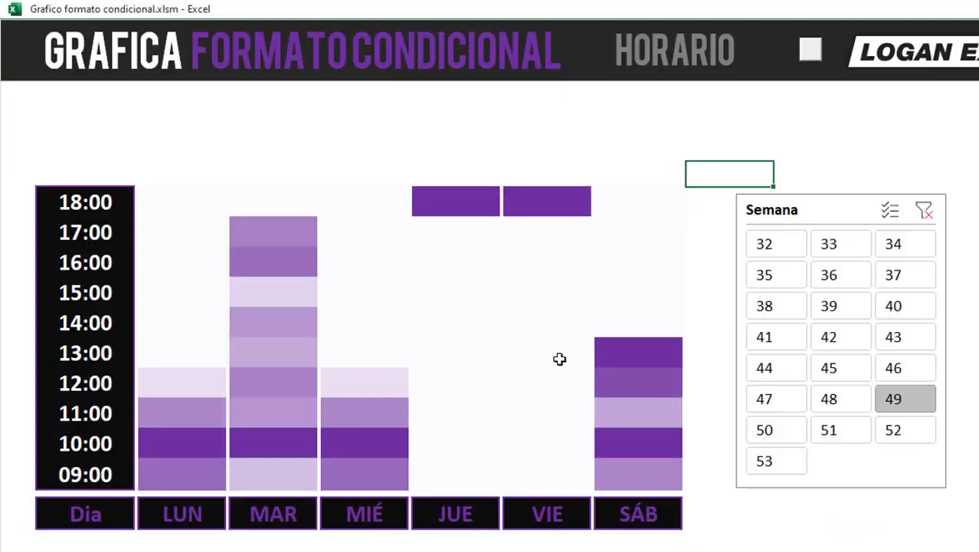
# - Step through weeks 32 to 39 in the Semana slicer, previewing each week's heatmap
pyautogui.click(775, 239)
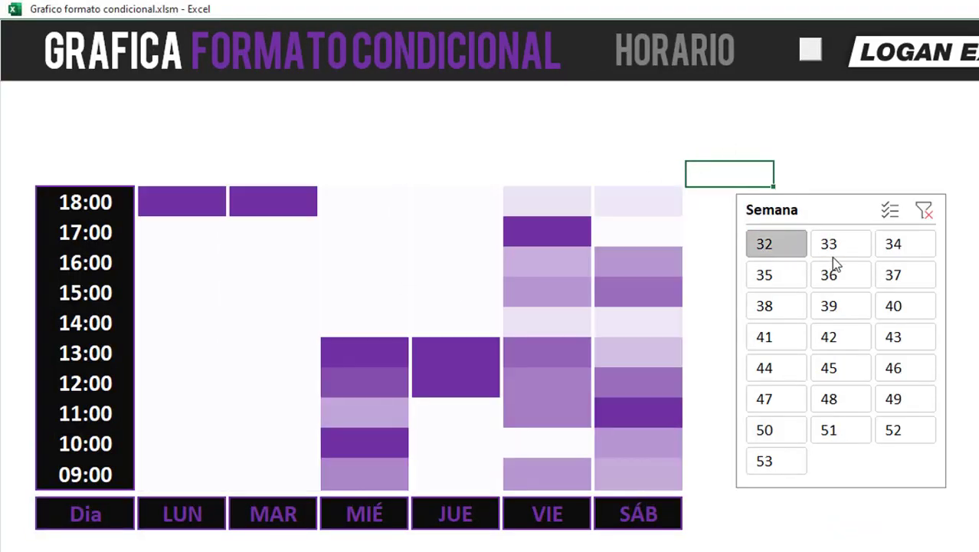
pyautogui.click(839, 251)
pyautogui.click(900, 249)
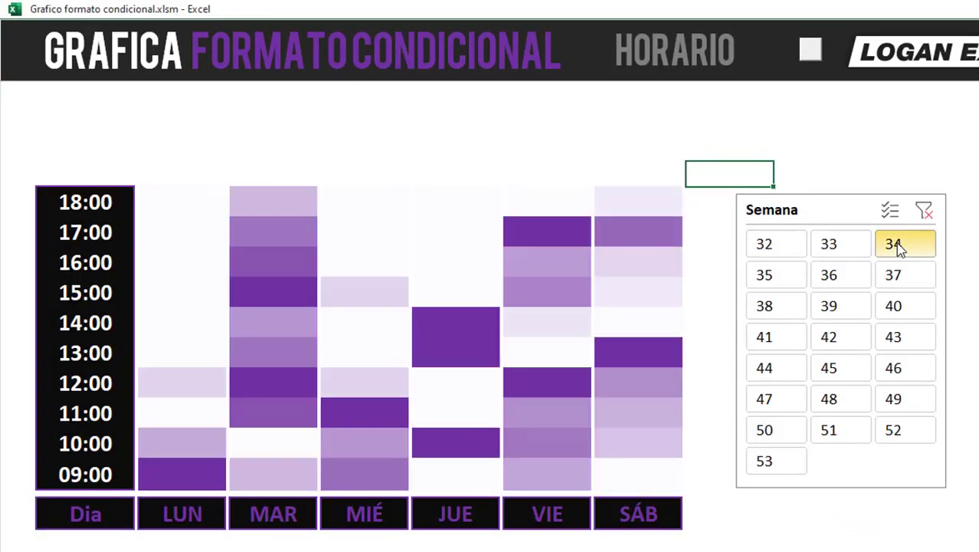
pyautogui.click(768, 277)
pyautogui.click(829, 279)
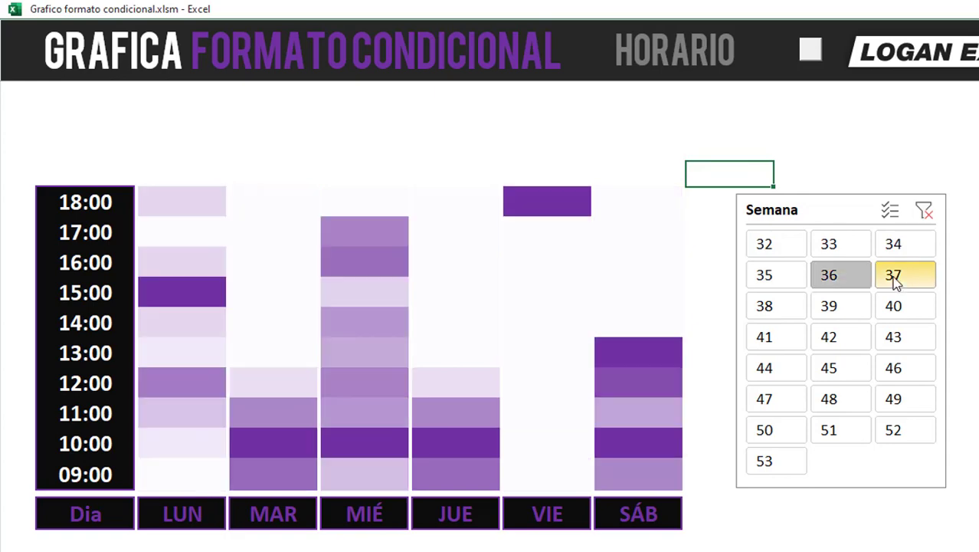
pyautogui.click(897, 279)
pyautogui.click(788, 310)
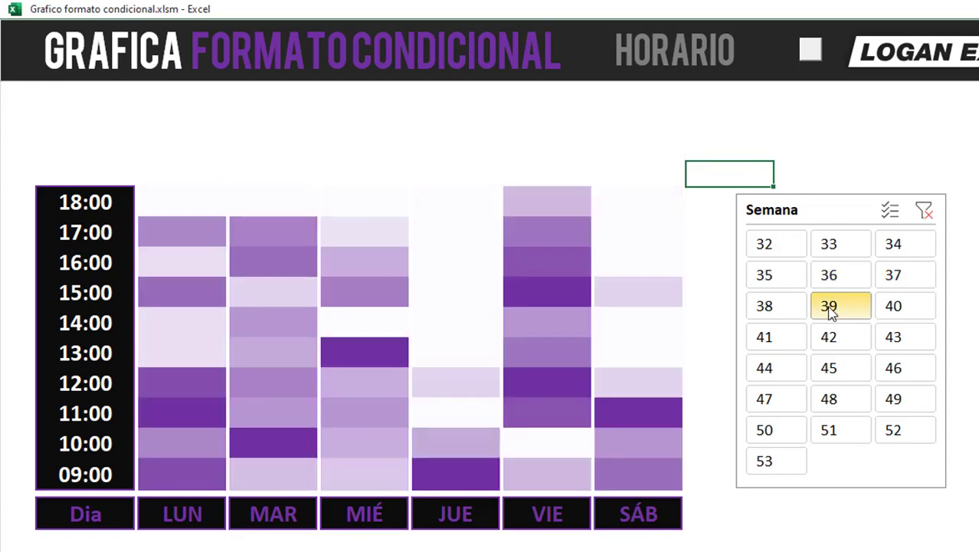
pyautogui.click(828, 308)
# - Cycle again through weeks 32–37, then weeks 40 and 39, comparing their heatmaps
pyautogui.click(770, 243)
pyautogui.click(827, 243)
pyautogui.click(893, 247)
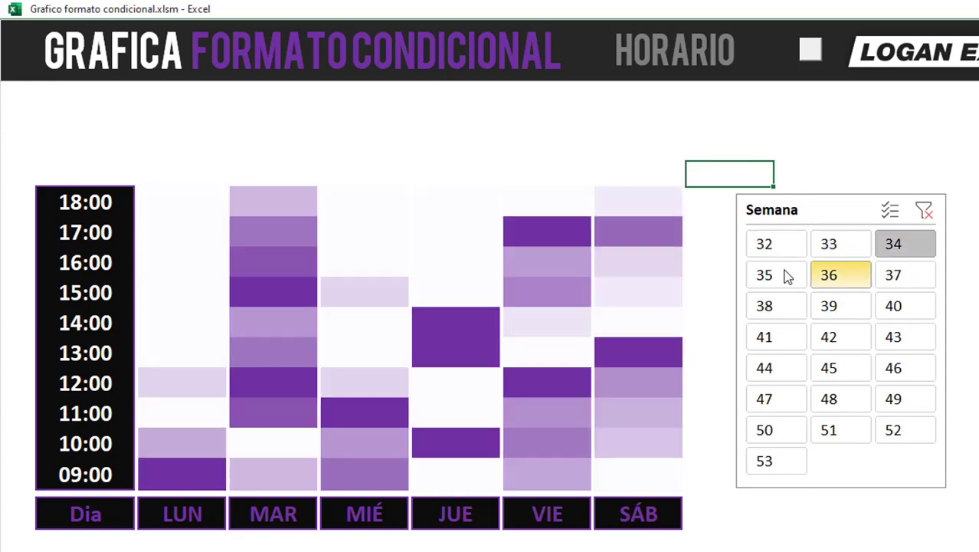
pyautogui.click(766, 274)
pyautogui.click(851, 280)
pyautogui.click(893, 280)
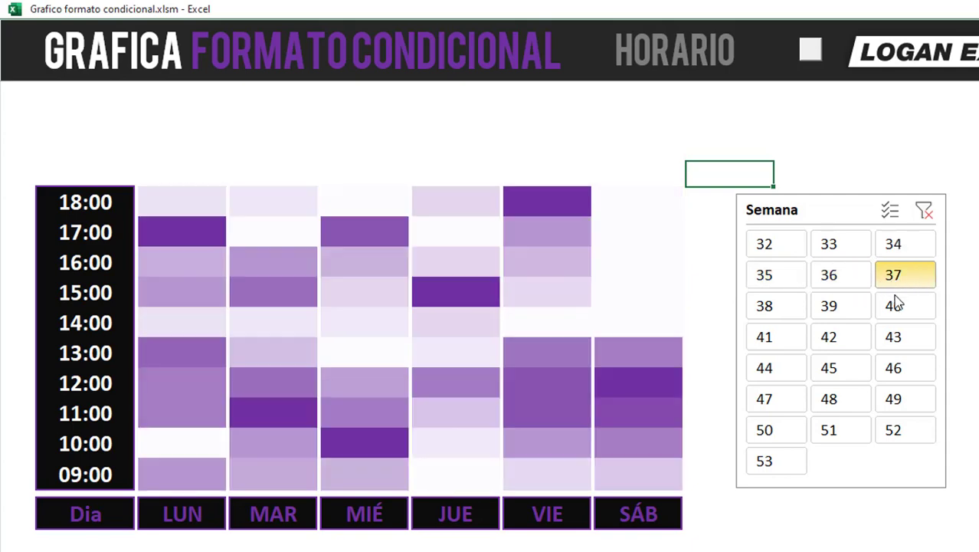
pyautogui.click(893, 305)
pyautogui.click(858, 311)
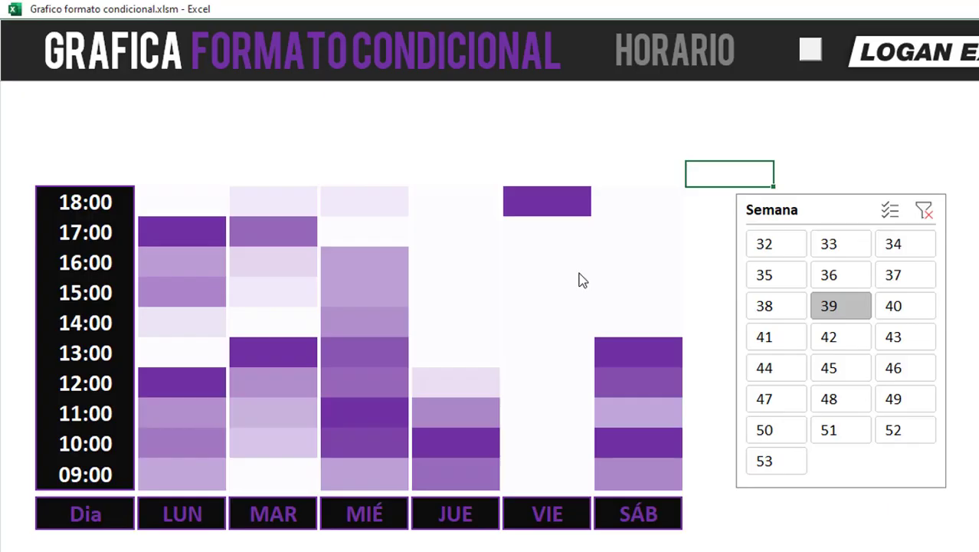
# - Compare weeks 32, 35, 38, 33, 36, 34, 37 and 38, then weeks 42 and 44–48
pyautogui.click(764, 242)
pyautogui.click(765, 277)
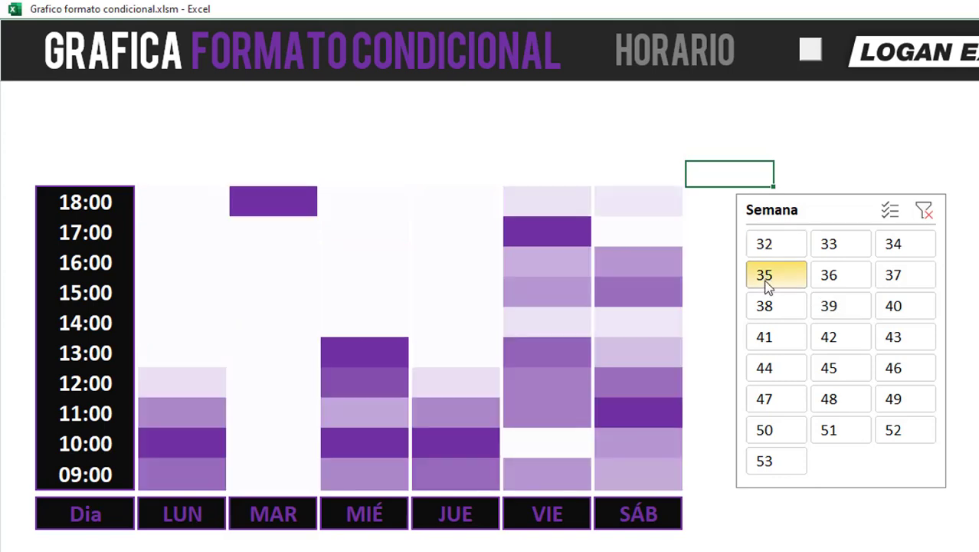
pyautogui.click(774, 308)
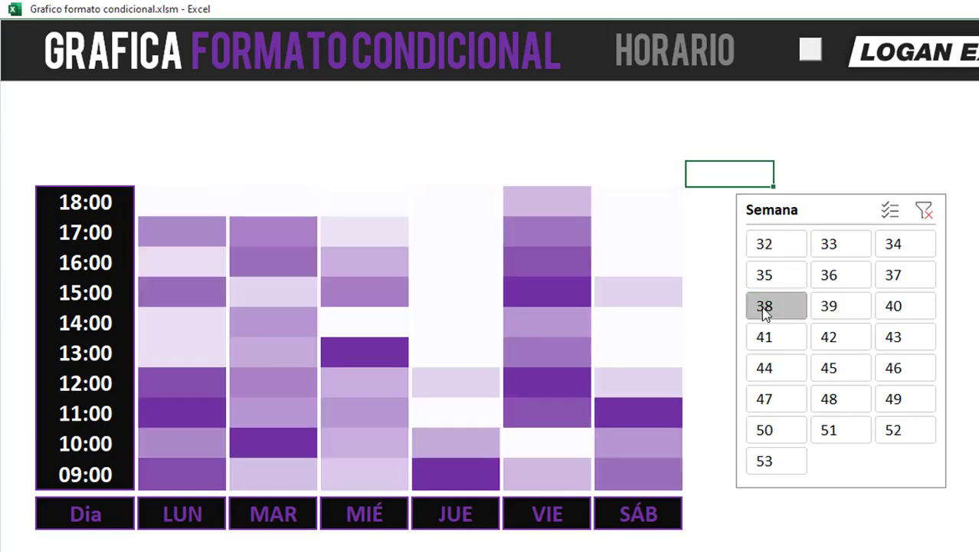
pyautogui.click(832, 246)
pyautogui.click(836, 277)
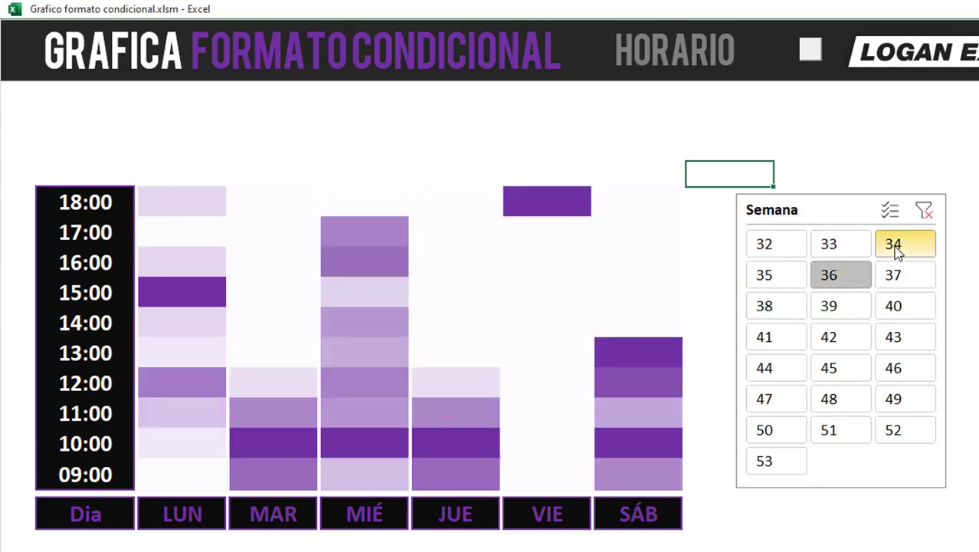
pyautogui.click(898, 253)
pyautogui.click(896, 279)
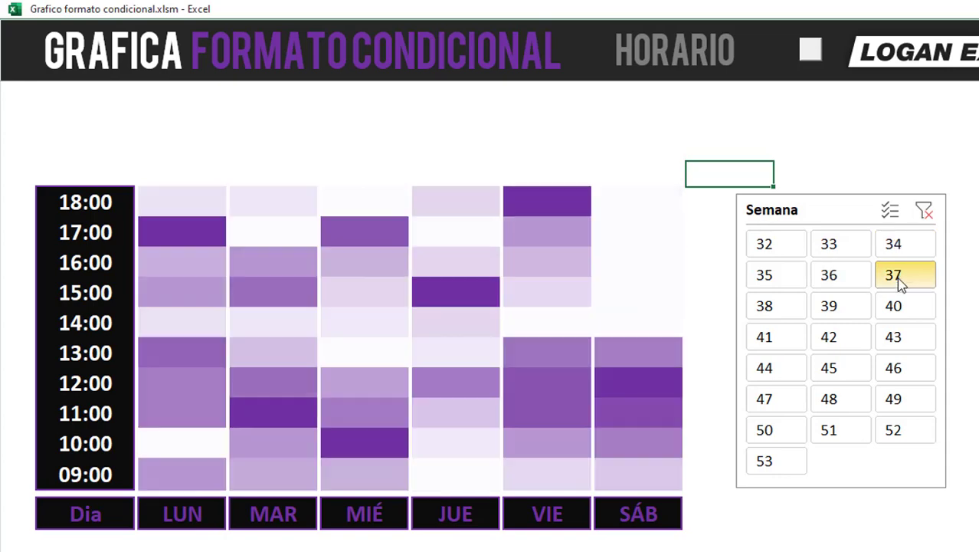
pyautogui.click(775, 310)
pyautogui.click(828, 341)
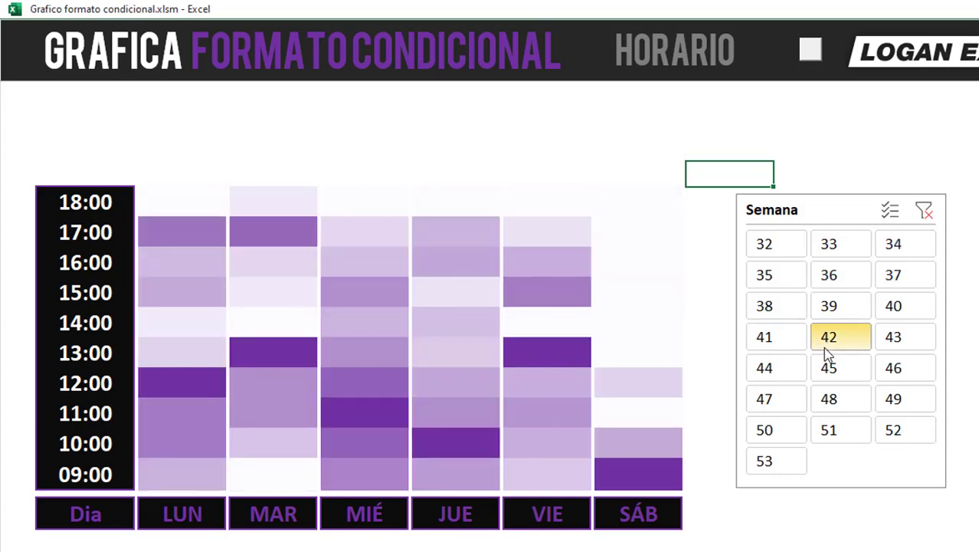
pyautogui.click(785, 371)
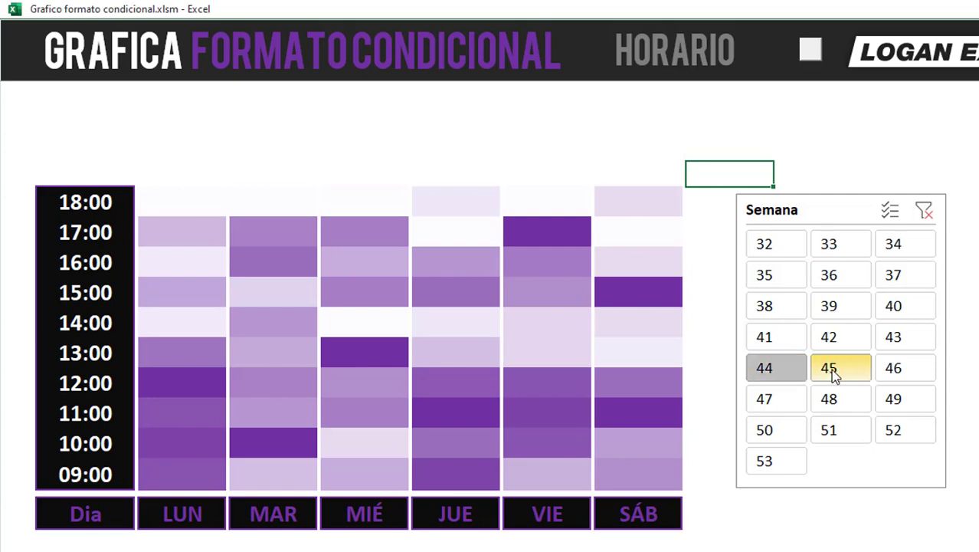
pyautogui.click(830, 369)
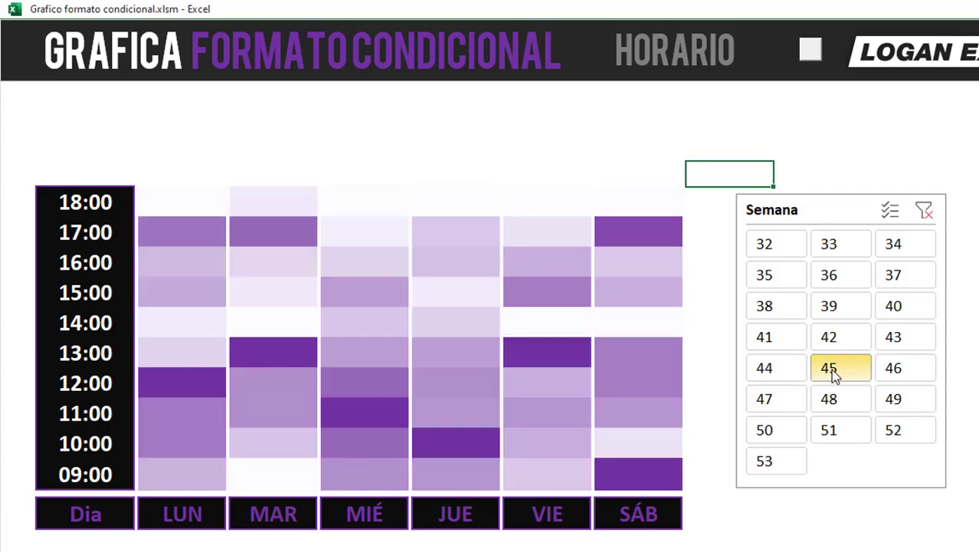
pyautogui.click(892, 374)
pyautogui.click(768, 401)
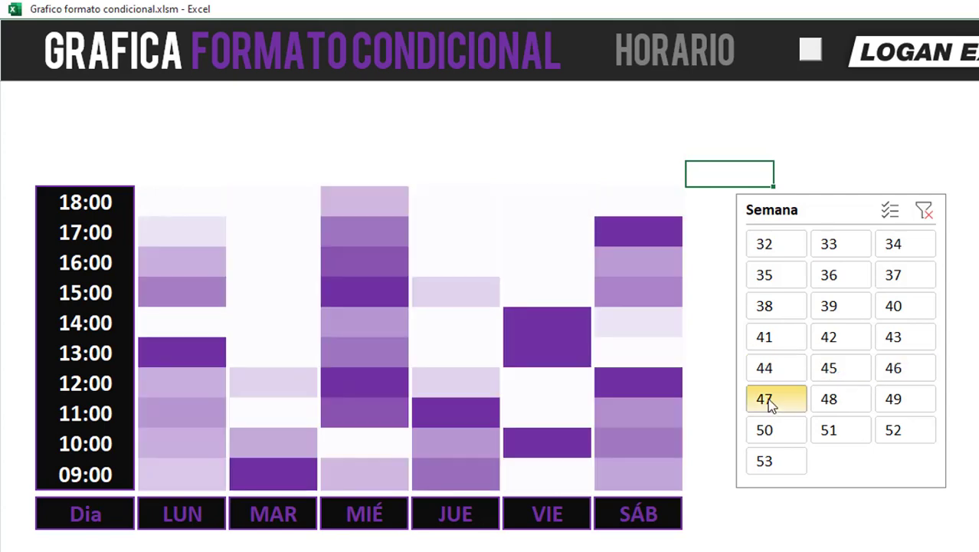
pyautogui.click(827, 402)
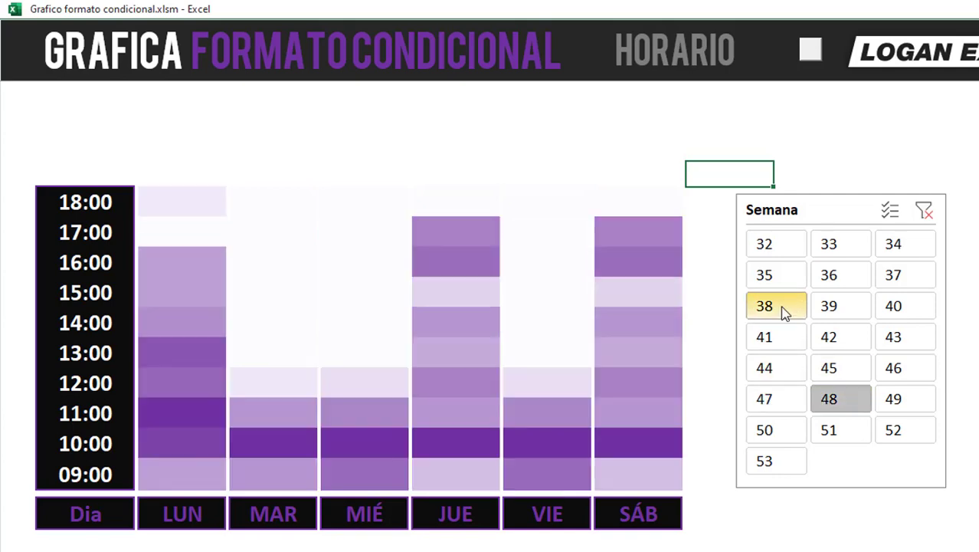
# - Revisit weeks 35, 33, 36, 38, 32, 36, 38, 42 and 44 in the slicer
pyautogui.click(775, 284)
pyautogui.click(833, 260)
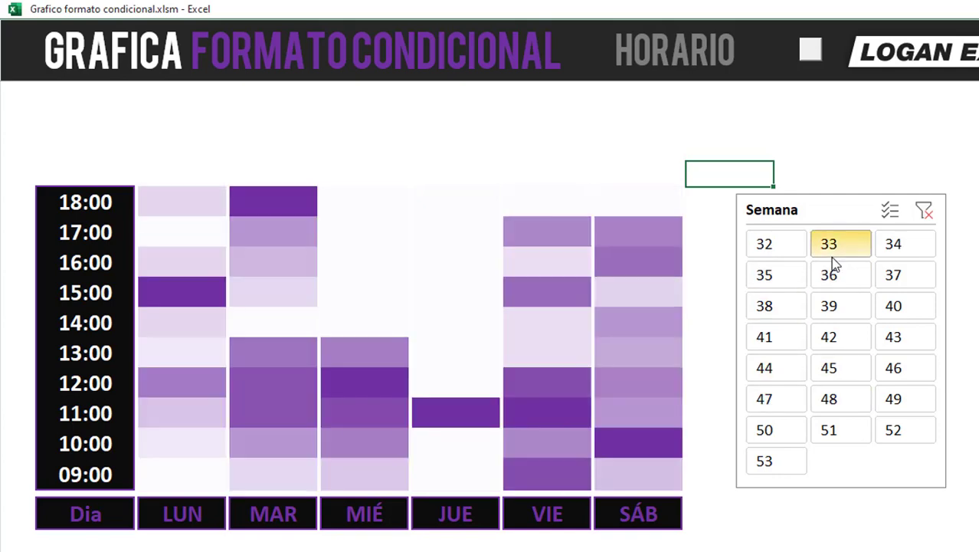
pyautogui.click(836, 276)
pyautogui.click(893, 306)
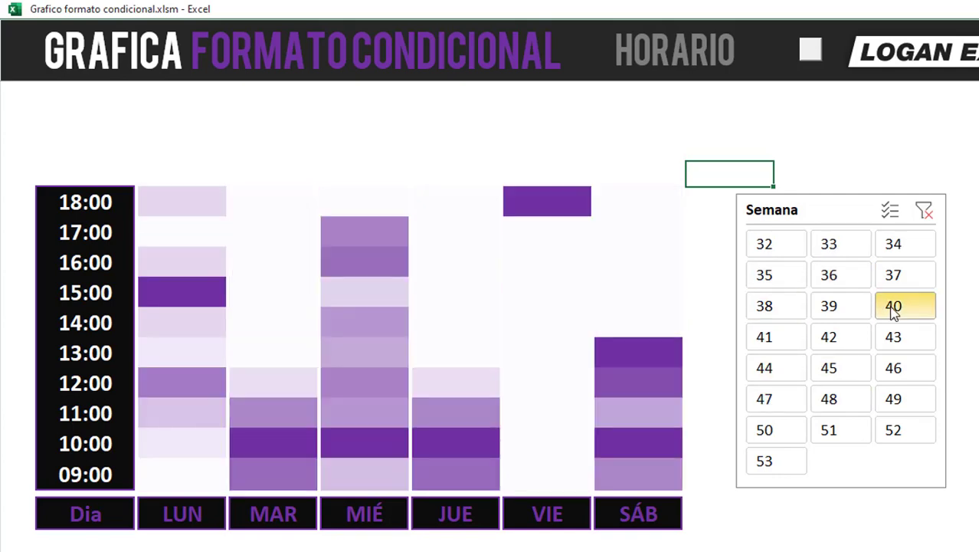
pyautogui.click(900, 278)
pyautogui.click(780, 317)
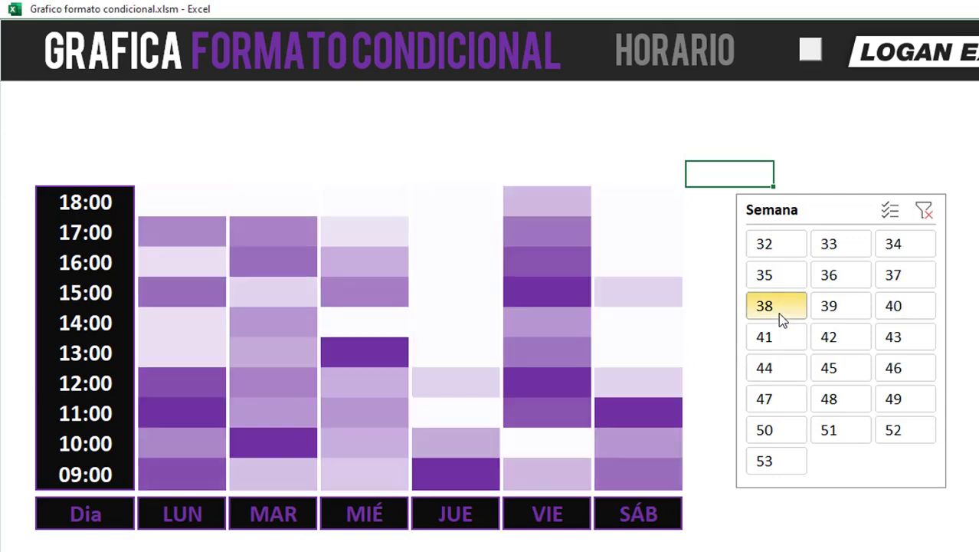
pyautogui.click(801, 246)
pyautogui.click(828, 281)
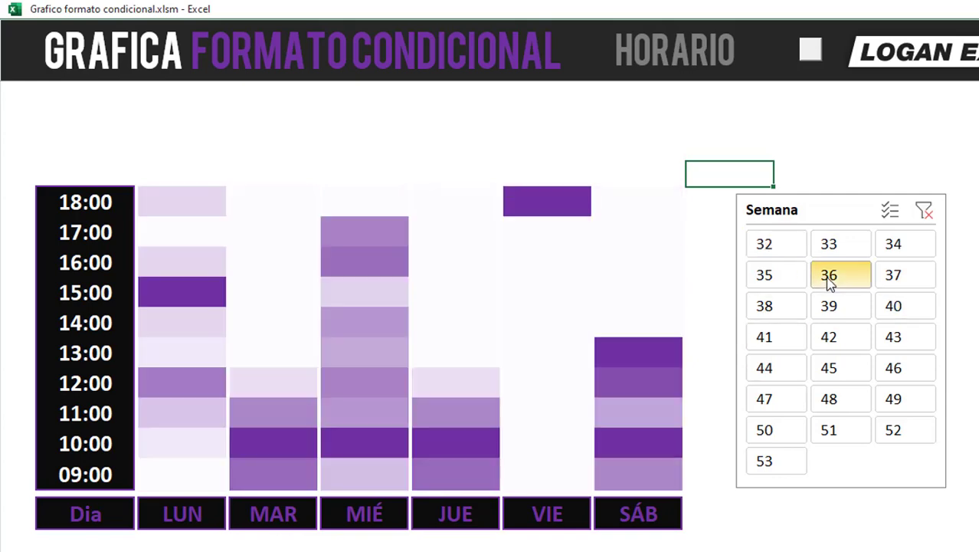
pyautogui.click(787, 301)
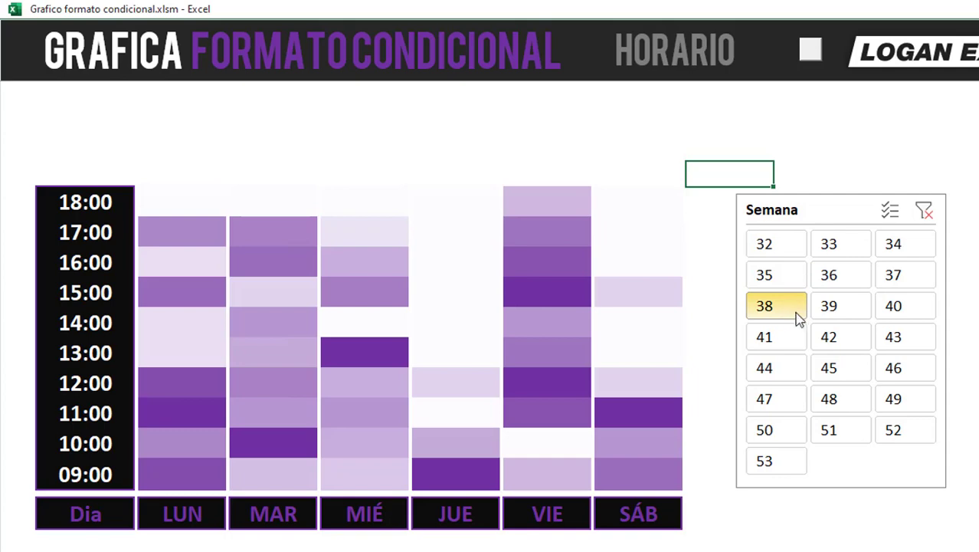
pyautogui.click(822, 335)
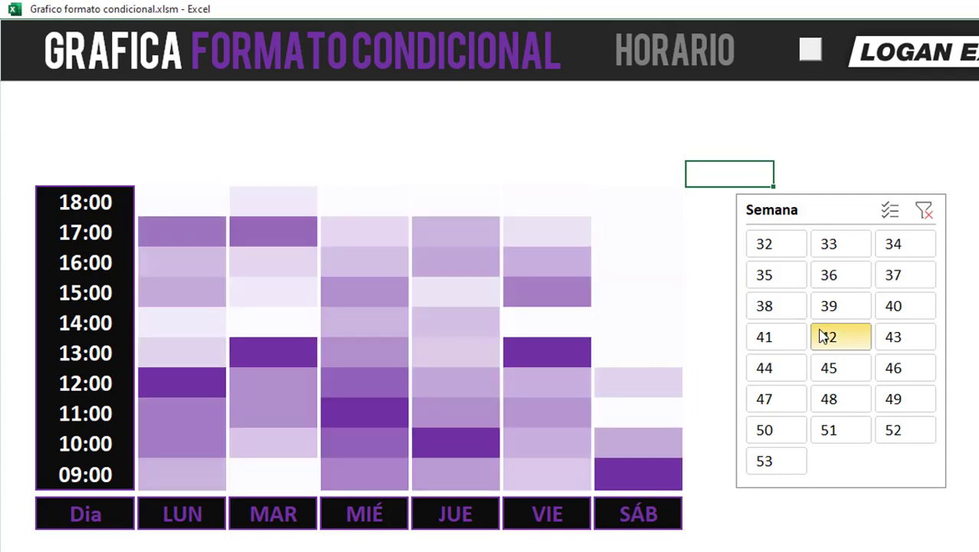
pyautogui.click(787, 365)
# - Preview weeks 40, 36, 32–34, 39, 42, 44 and 45, ending on week 32's heatmap
pyautogui.click(893, 306)
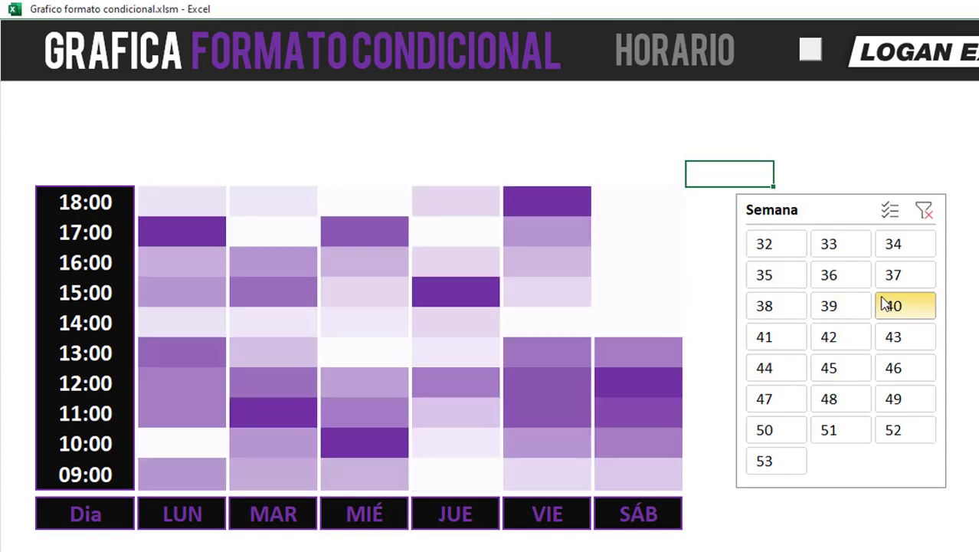
pyautogui.click(828, 276)
pyautogui.click(789, 259)
pyautogui.click(829, 253)
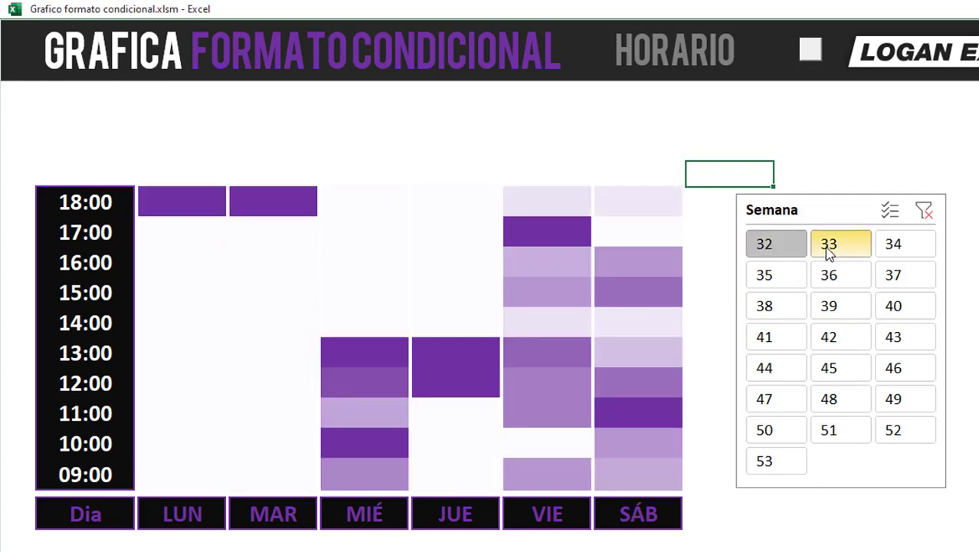
pyautogui.click(904, 246)
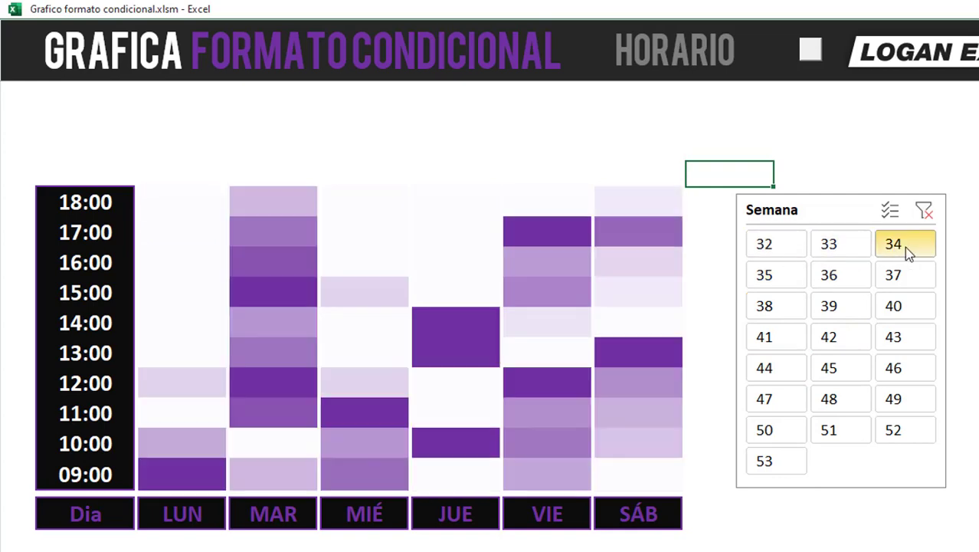
pyautogui.click(846, 308)
pyautogui.click(841, 333)
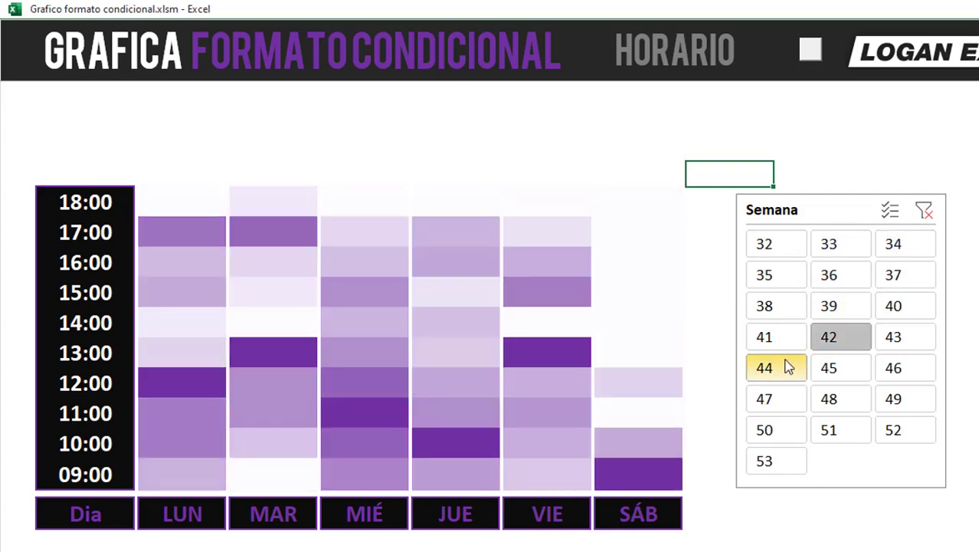
pyautogui.click(766, 366)
pyautogui.click(832, 367)
pyautogui.click(767, 241)
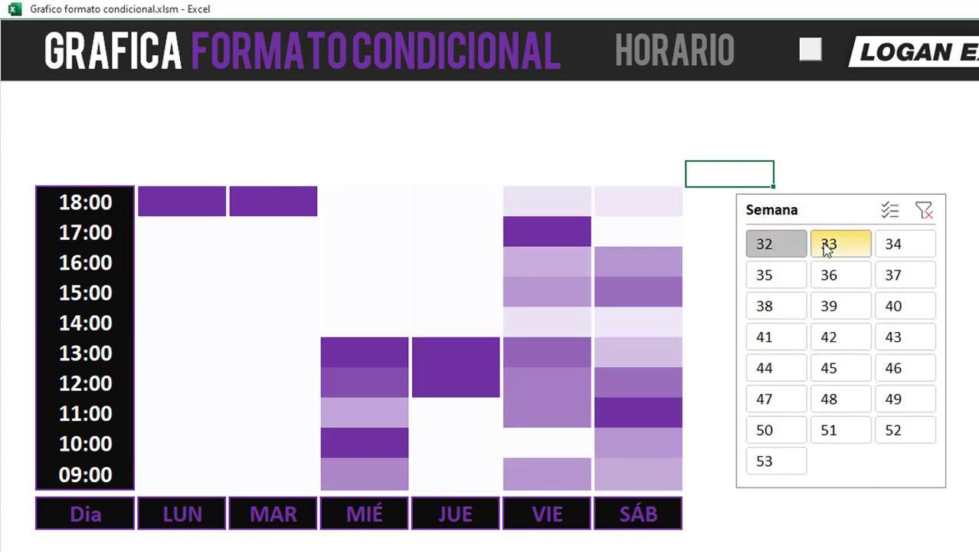